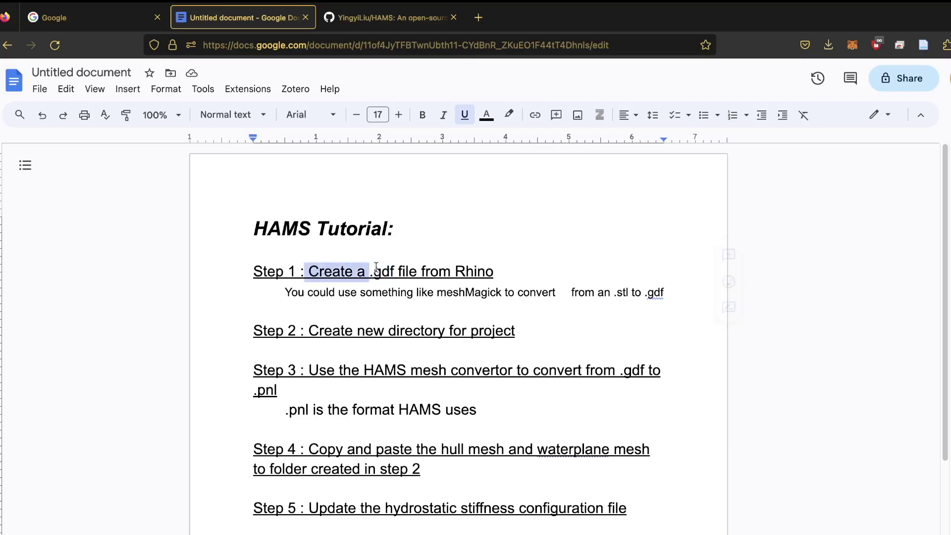
left_click(466, 271)
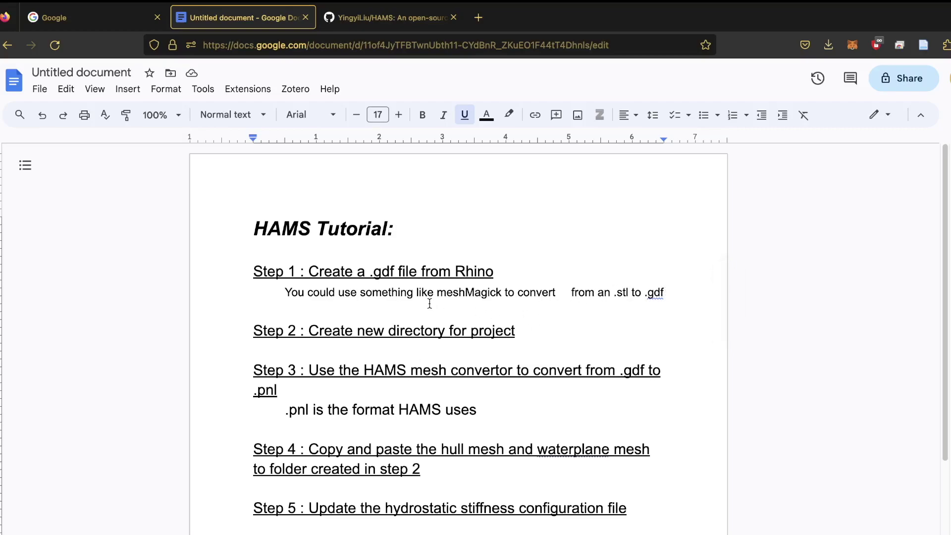
left_click_drag(438, 294, 508, 293)
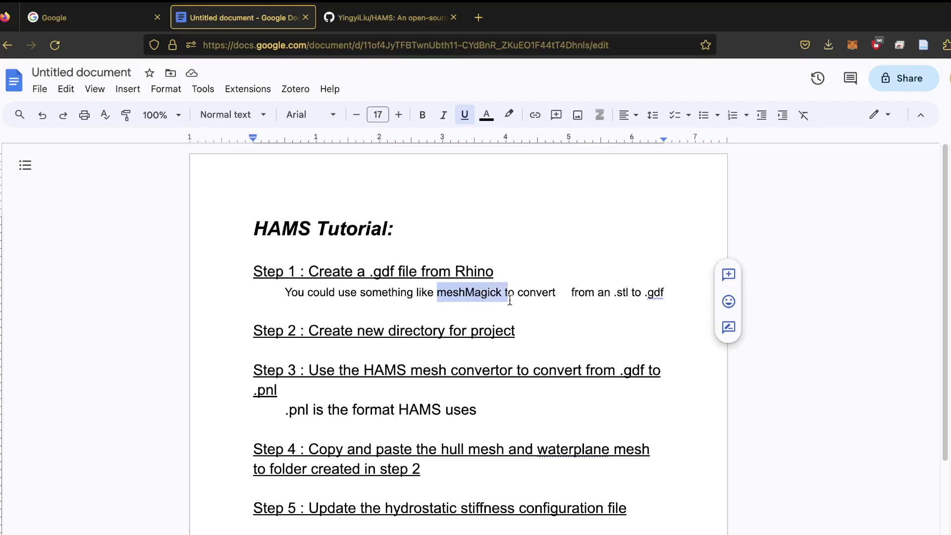
left_click_drag(602, 288, 629, 288)
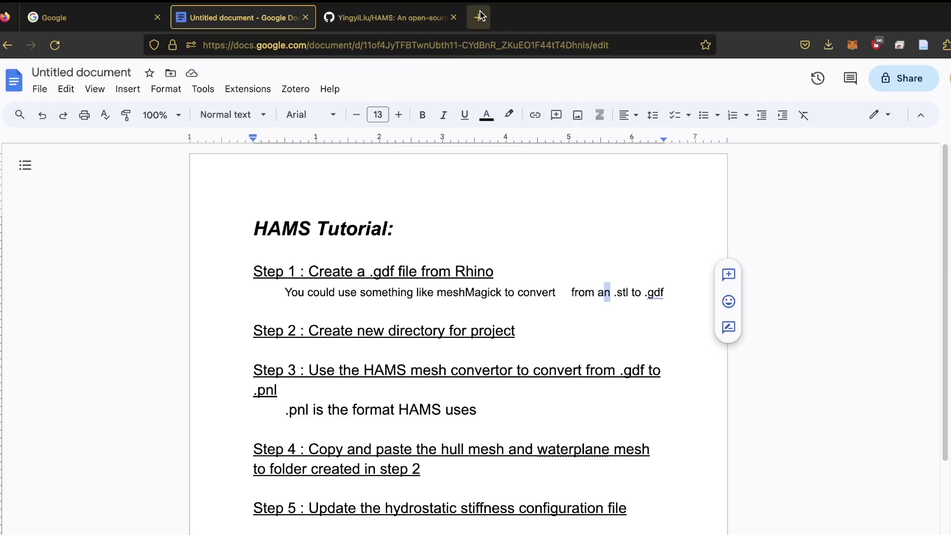
left_click_drag(494, 272, 464, 273)
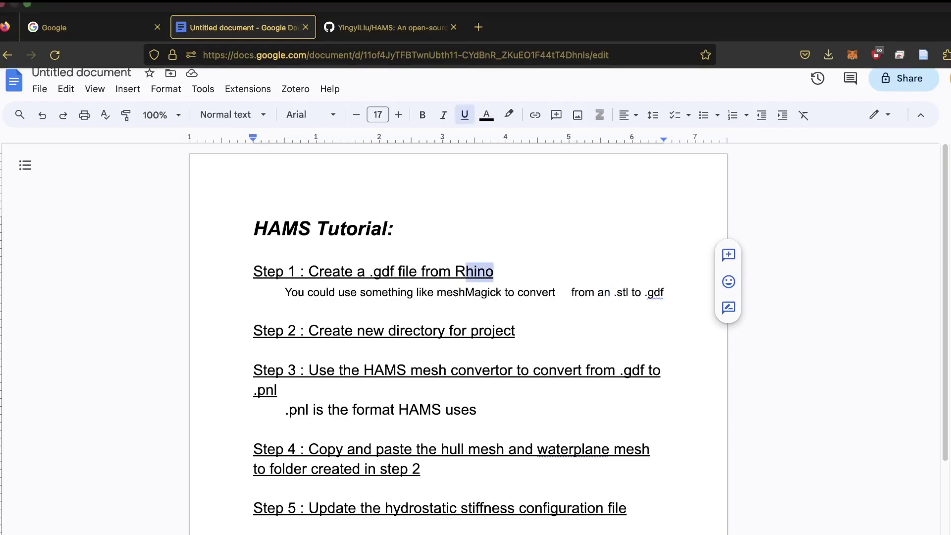
- Search the web for rhino and open the Rhinoceros 3D website
left_click(479, 22)
type("rhino")
key("Return")
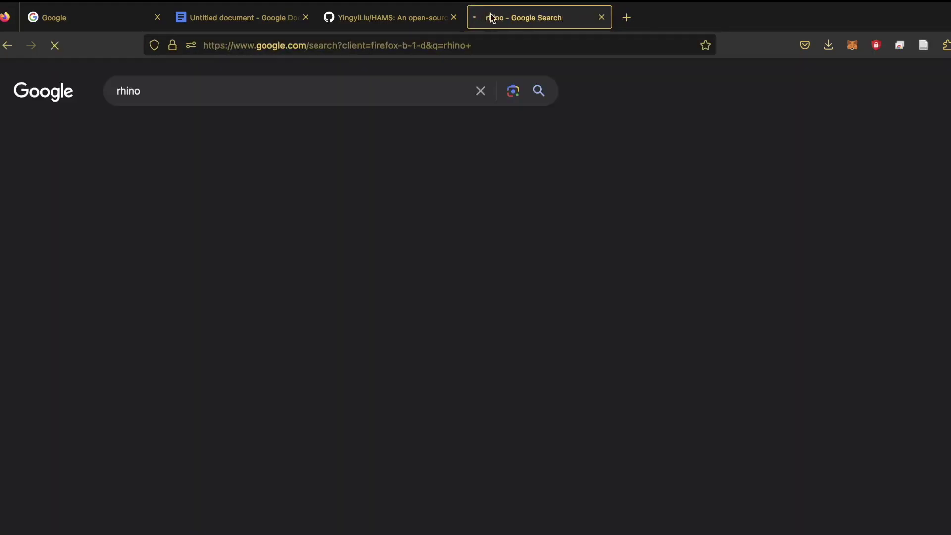
left_click(168, 274)
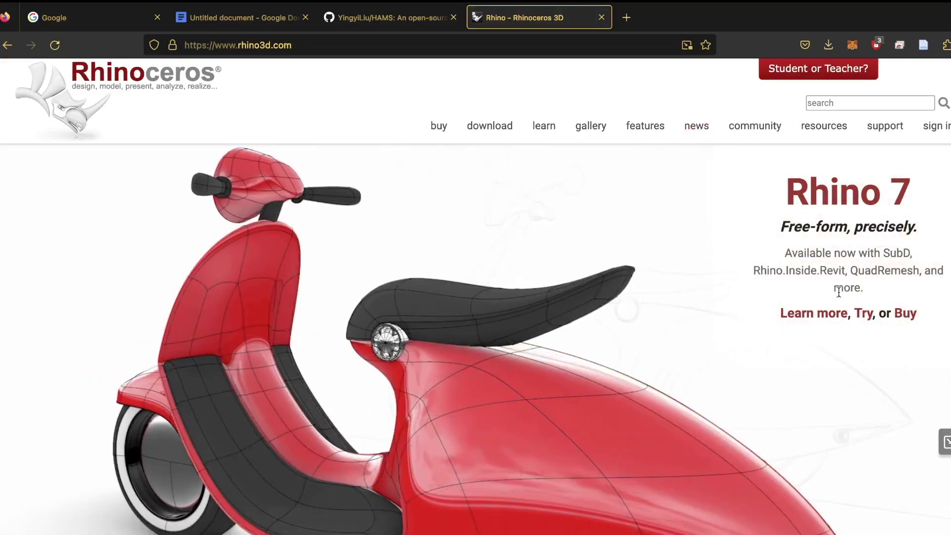
- Switch to Rhino and look over the empty Perspective view around the origin
key("ctrl+Left")
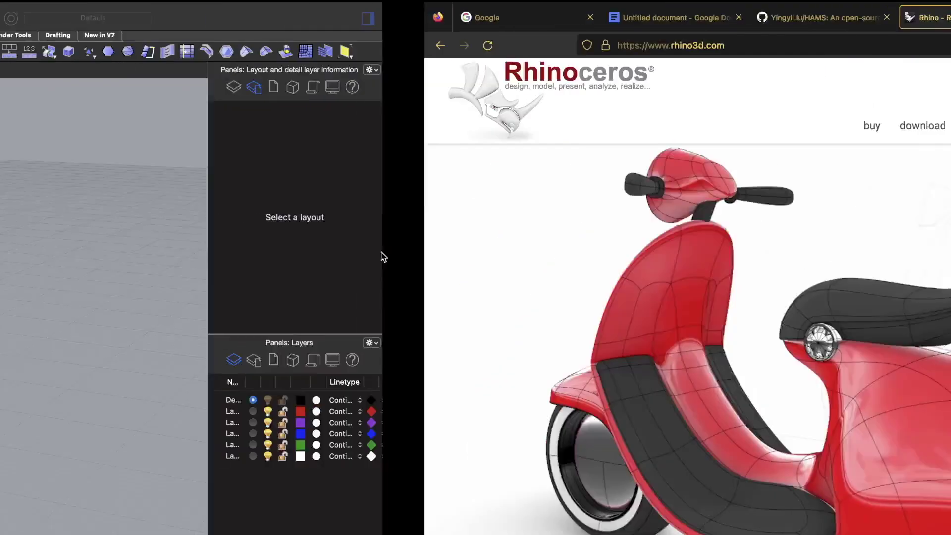
left_click_drag(364, 191, 410, 229)
right_click(420, 213)
left_click(426, 223)
scroll(373, 208, "up", 5)
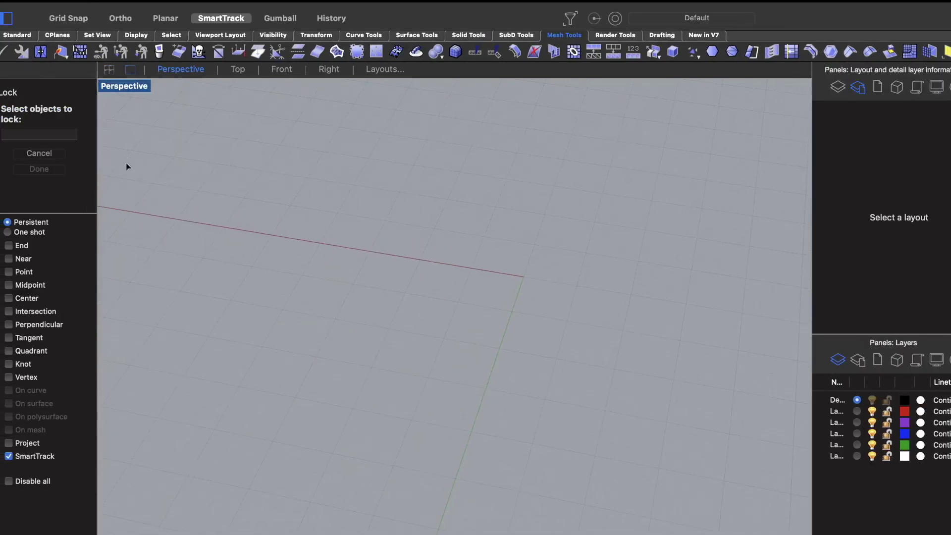
key("Escape")
right_click(602, 311)
left_click(540, 290)
scroll(501, 260, "down", 5)
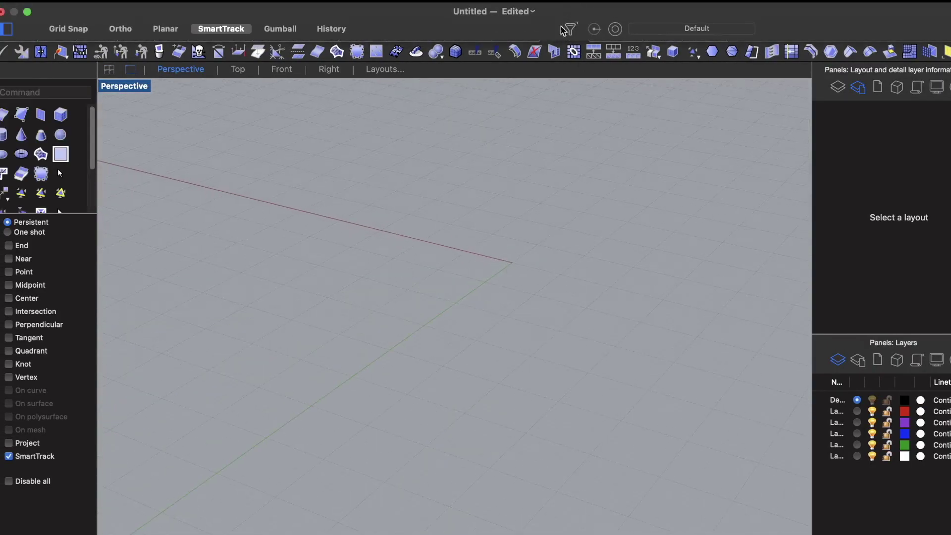
- Create a solid vertical cylinder with its base at 0,0,0 and a radius of 3.00, extending well below the ground plane
left_click(465, 36)
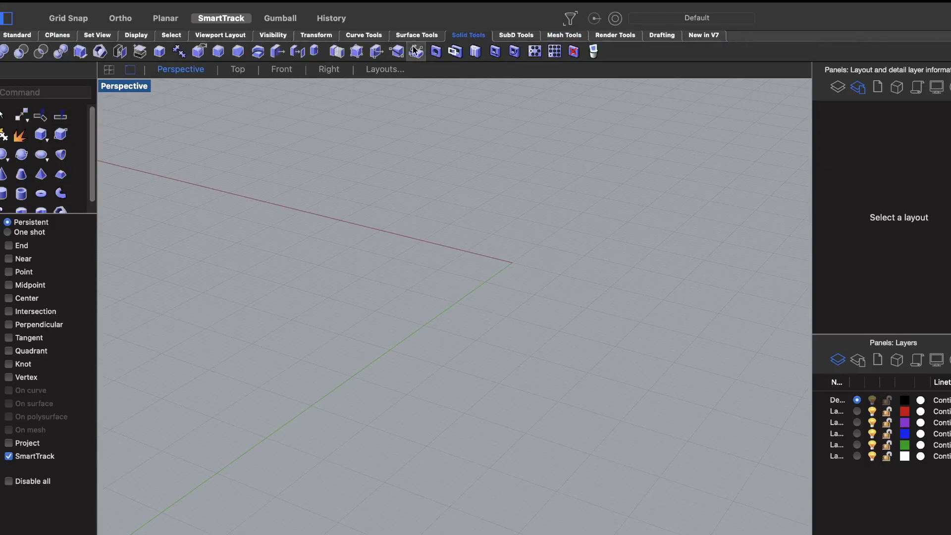
left_click(3, 194)
left_click(38, 124)
type("0,0,0")
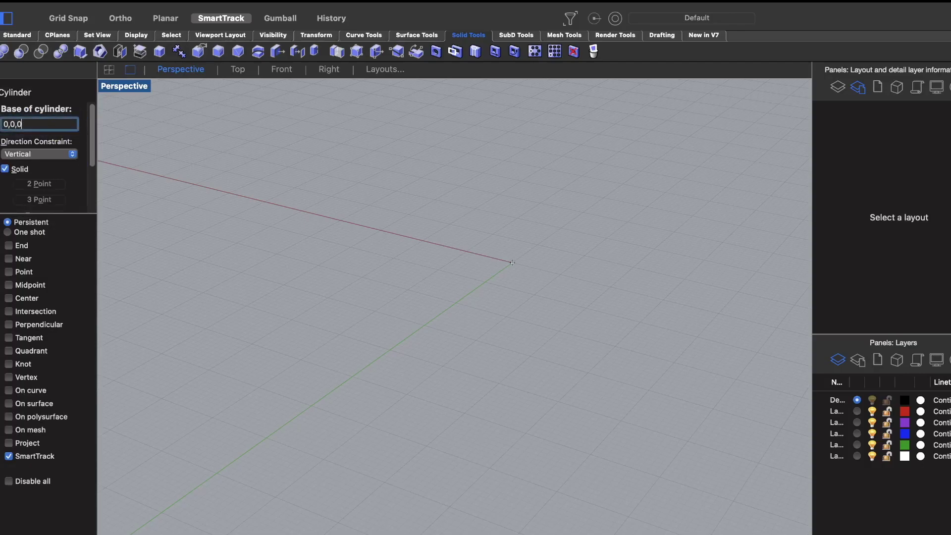
key("Return")
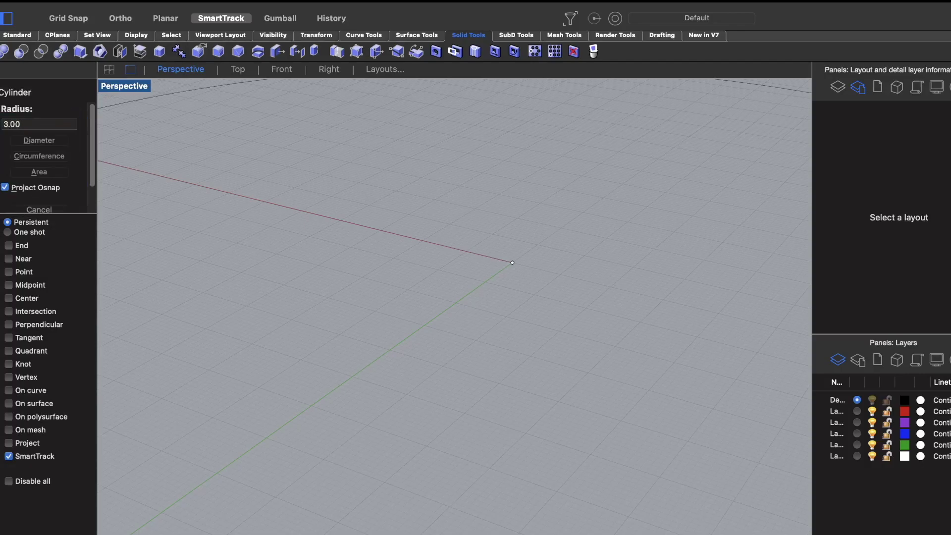
key("Return")
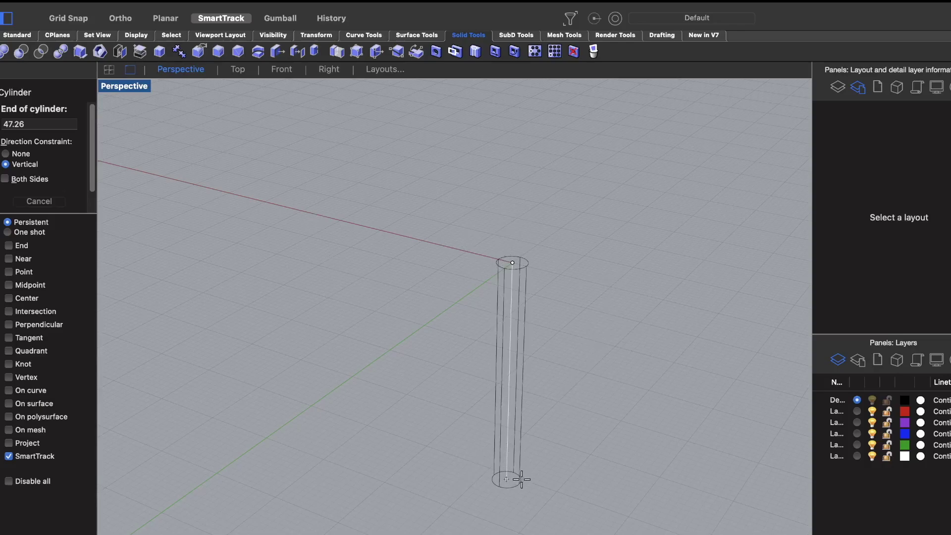
left_click(516, 518)
right_click(579, 365)
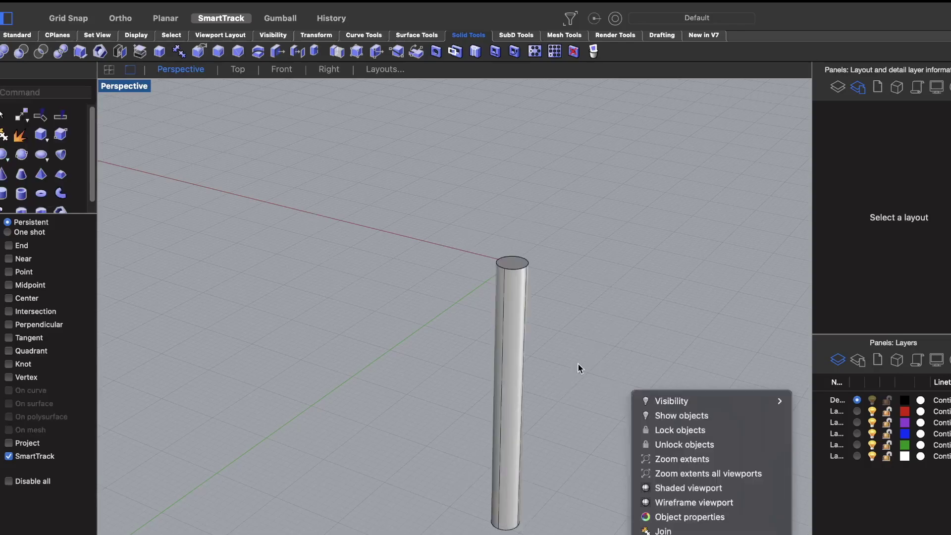
- Examine the cylinder and its end face at the origin from several angles
left_click_drag(613, 337, 723, 331)
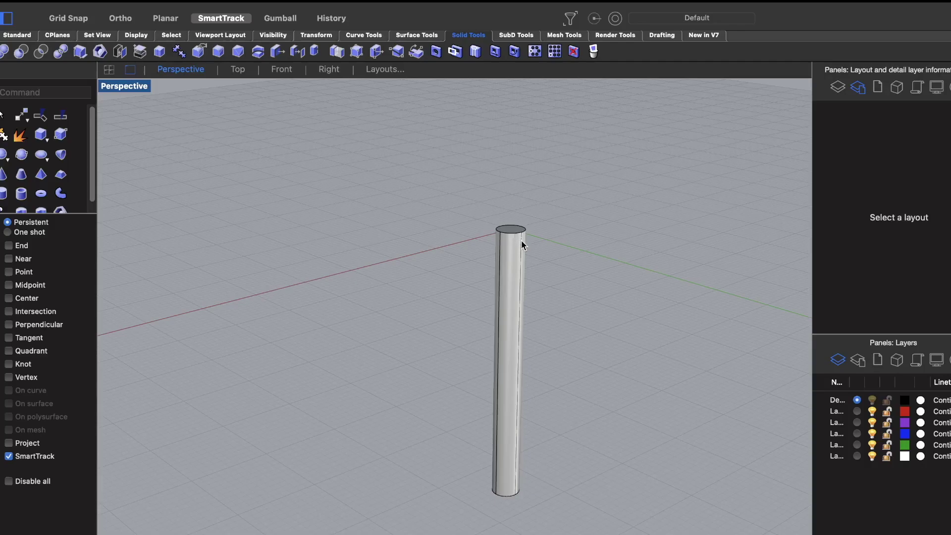
left_click_drag(523, 245, 623, 263)
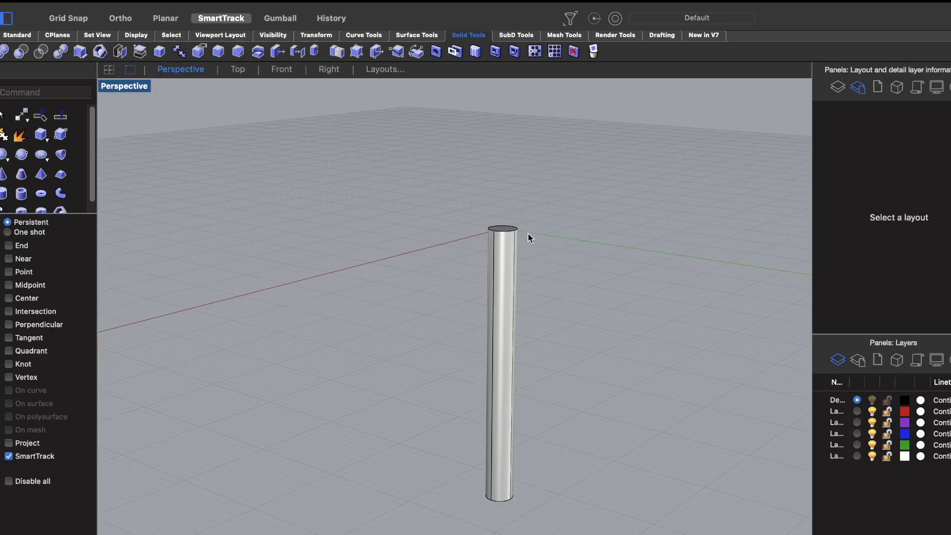
scroll(548, 248, "up", 5)
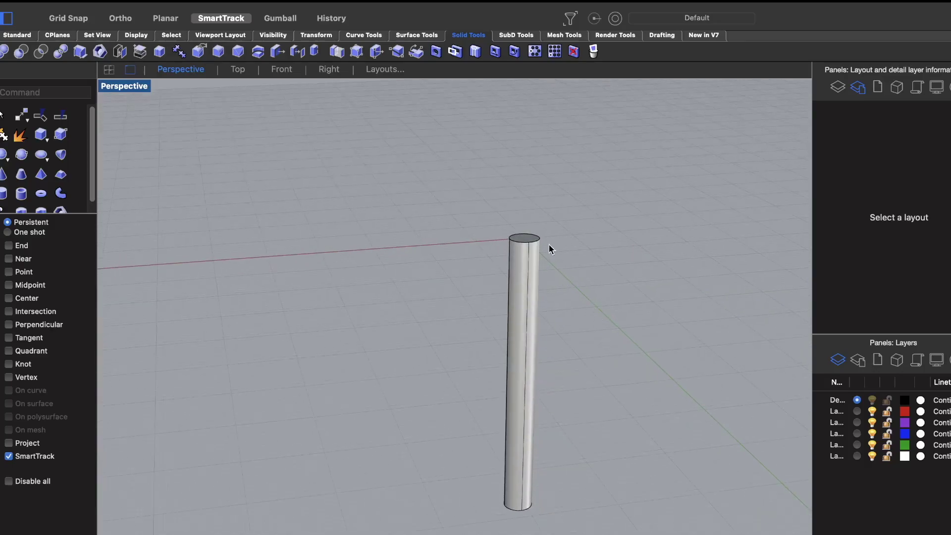
left_click(504, 253)
left_click(618, 218)
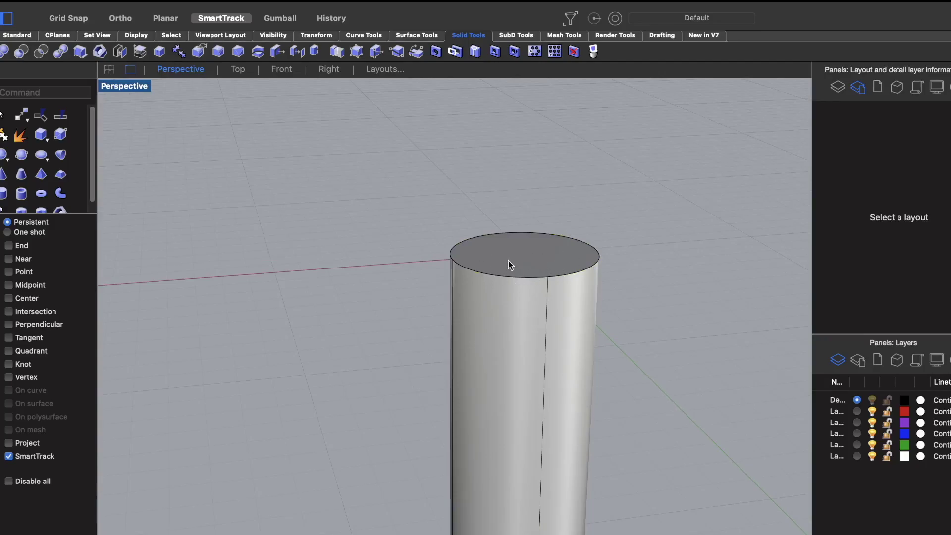
scroll(507, 273, "down", 10)
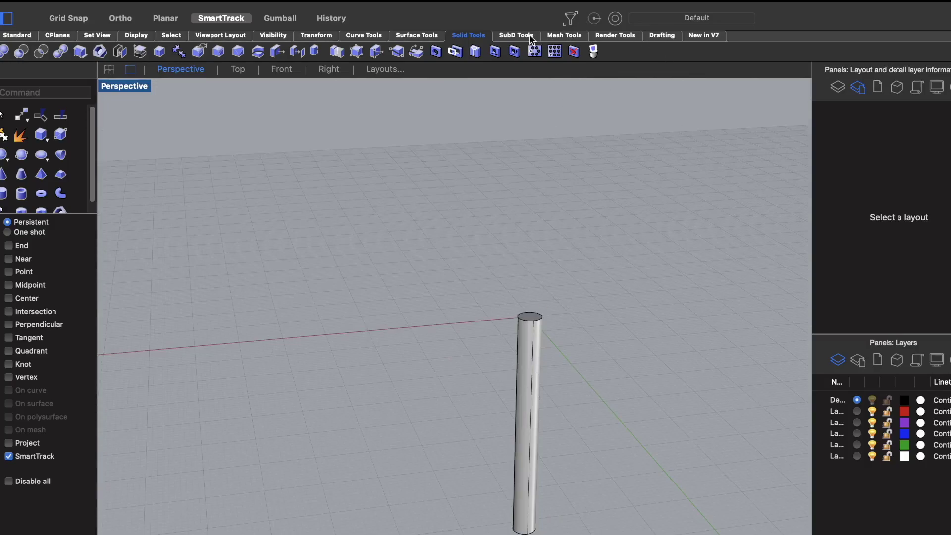
- Try to quad remesh the cylinder with a target quad count of 750 and an adaptive size of 50%
left_click(561, 36)
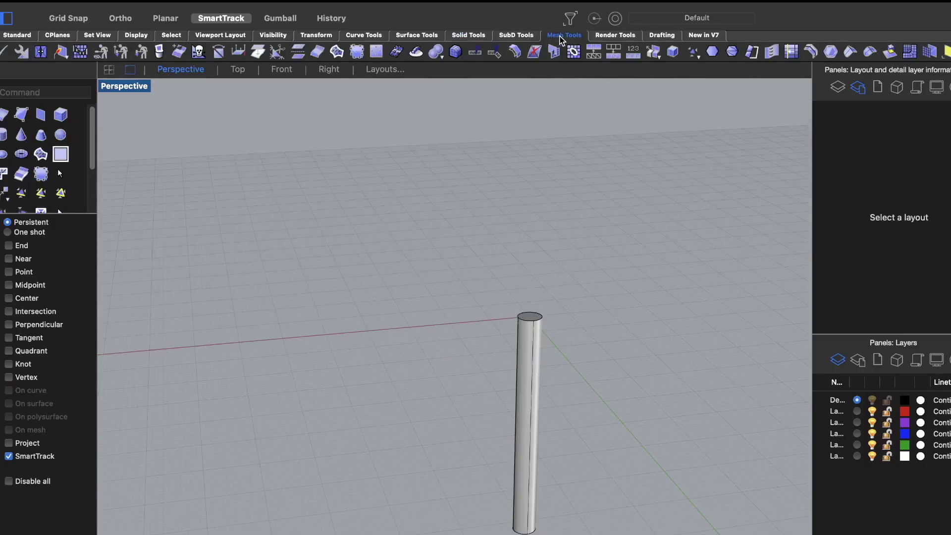
left_click(910, 51)
left_click_drag(403, 254, 658, 534)
key("Return")
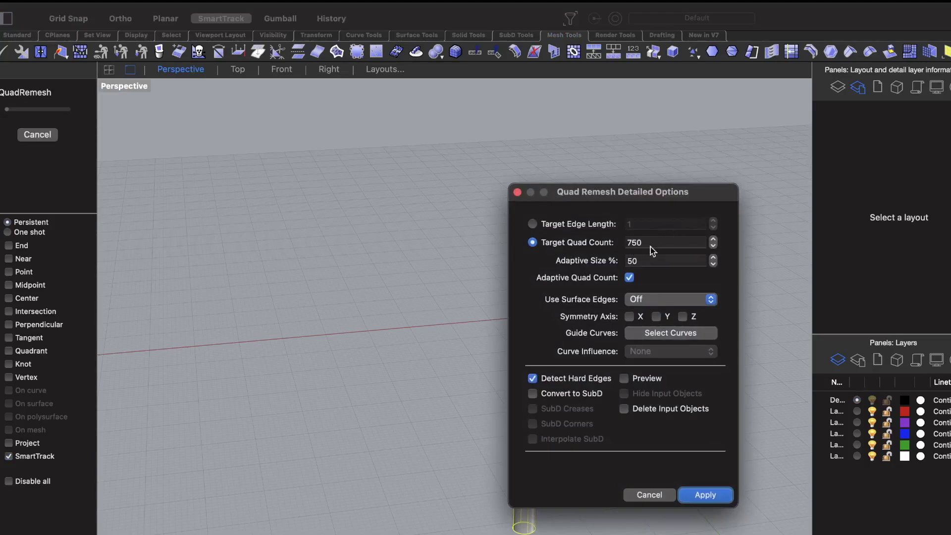
left_click_drag(625, 200, 322, 134)
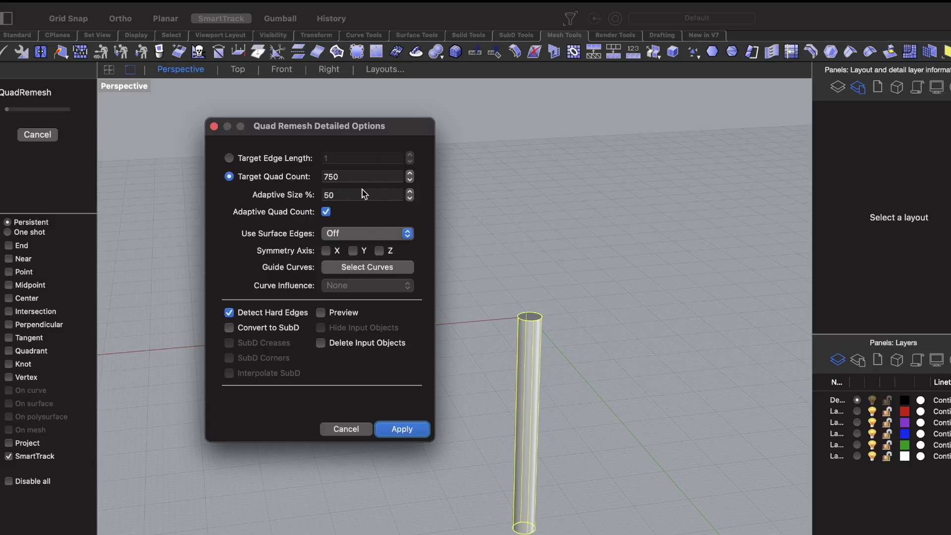
left_click(402, 428)
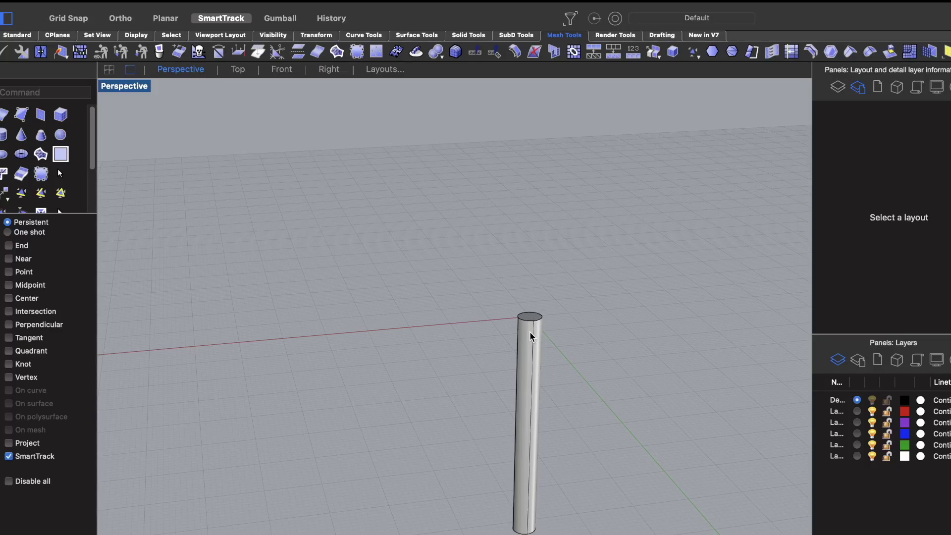
- Quad remesh the cylinder with a target quad count of 750, 50% adaptive size and hard edge detection
left_click(515, 365)
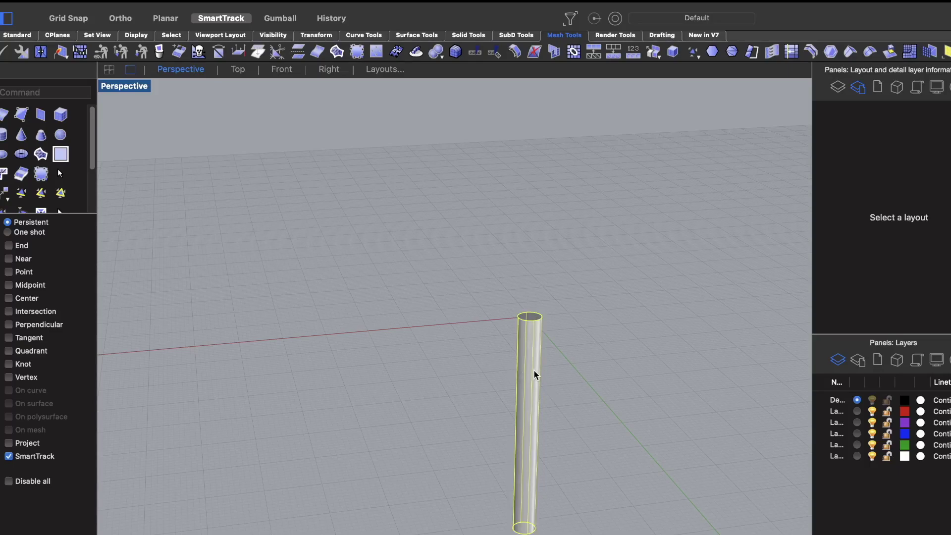
left_click(909, 50)
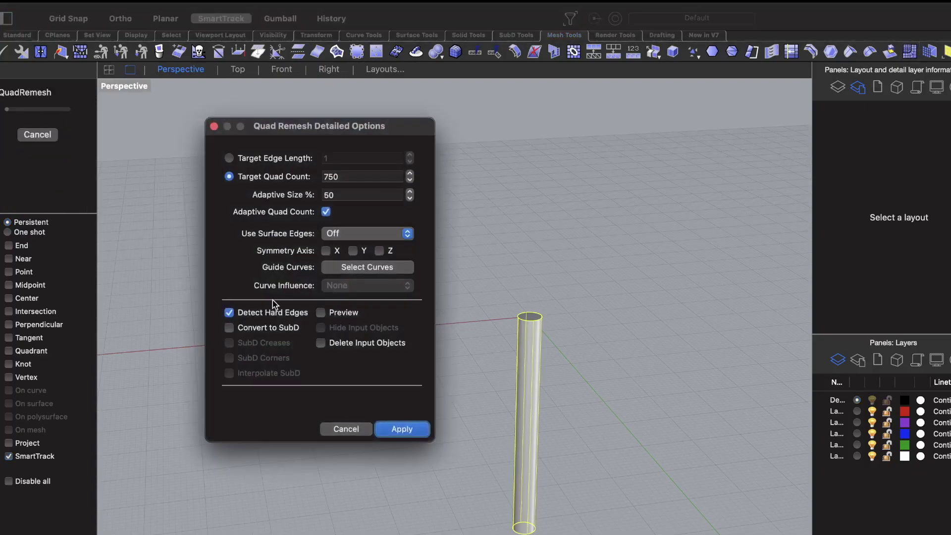
left_click(403, 428)
left_click(624, 379)
scroll(547, 515, "up", 5)
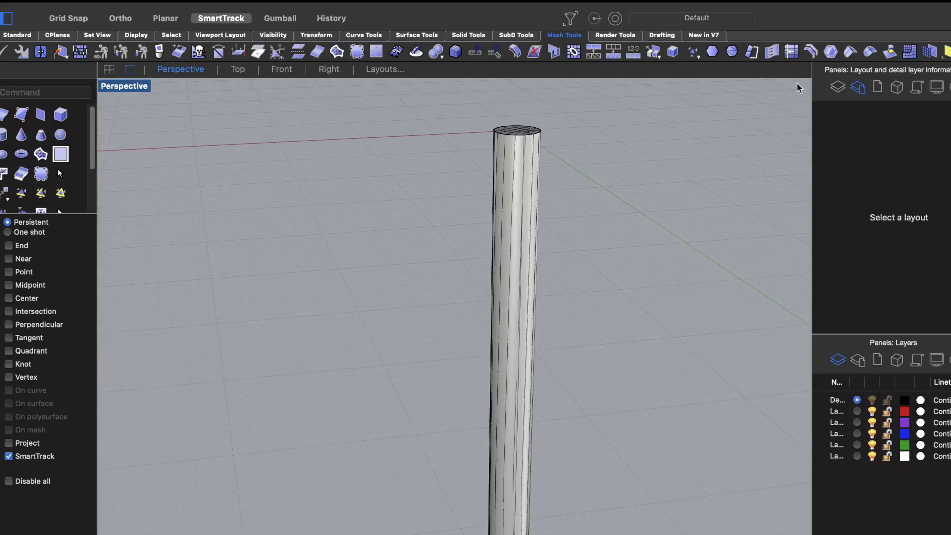
- Highlight the quad mesh to check its panels, then clear the selection and inspect the cylinder's side up close
left_click(947, 51)
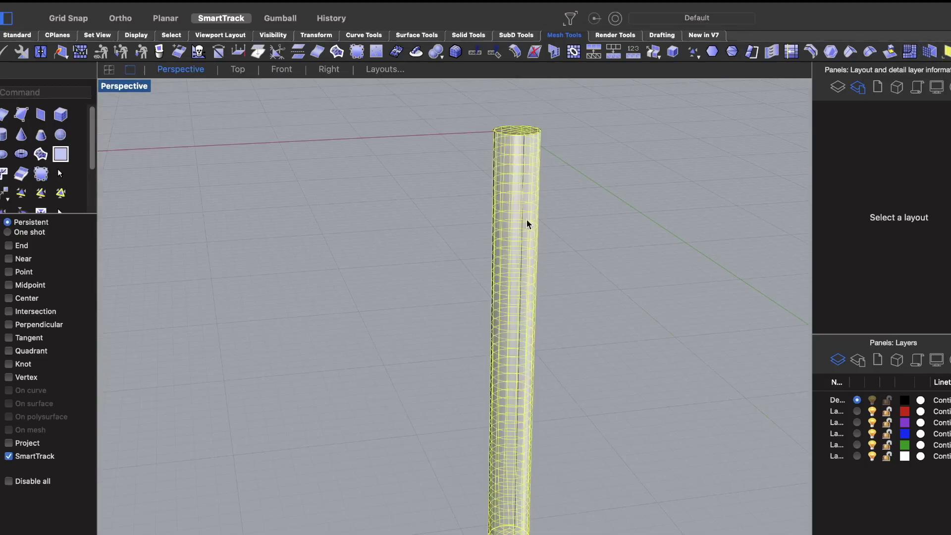
right_click(635, 310)
left_click(612, 245)
left_click_drag(613, 245, 581, 171)
scroll(497, 404, "up", 5)
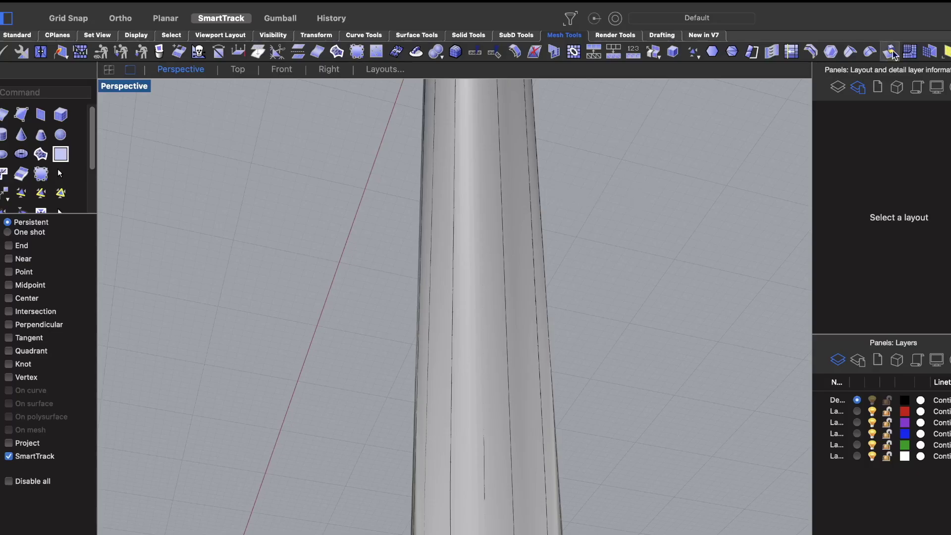
- Select the quad mesh and start exporting it with origin, using the world origin as the insertion base point
left_click(945, 51)
left_click_drag(582, 288, 545, 386)
scroll(453, 377, "down", 5)
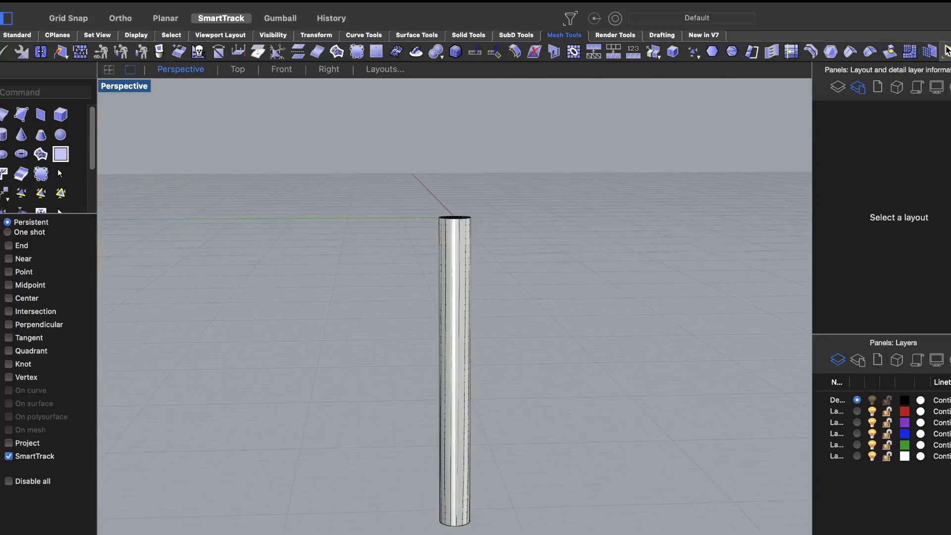
left_click(76, 2)
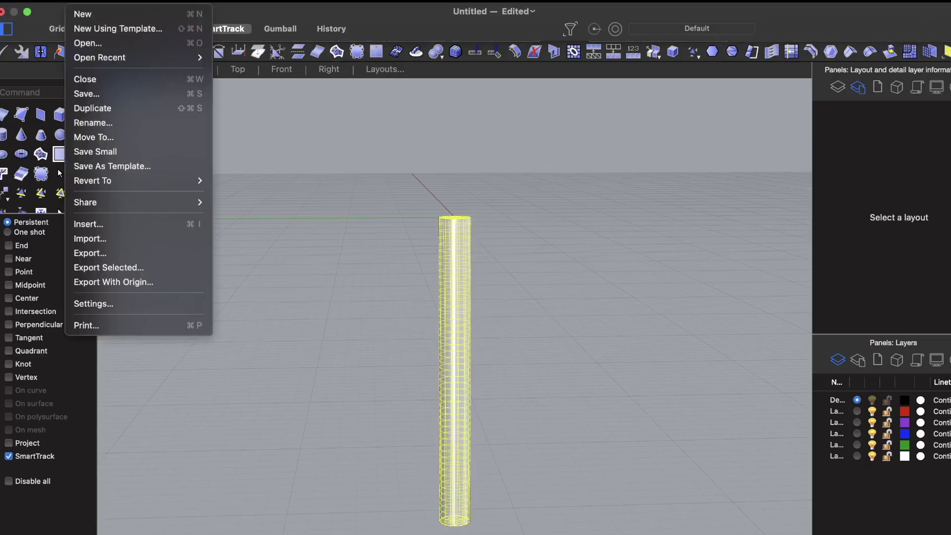
left_click(128, 281)
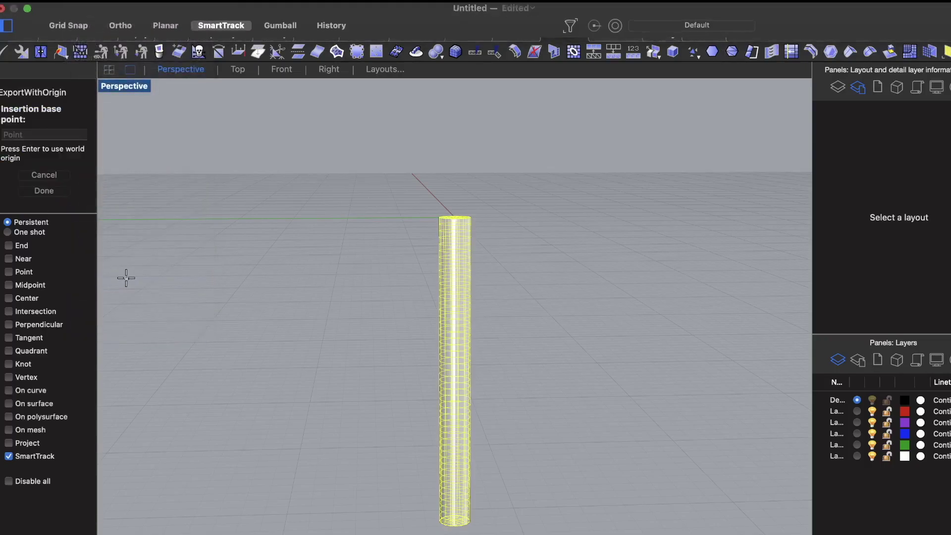
left_click(50, 133)
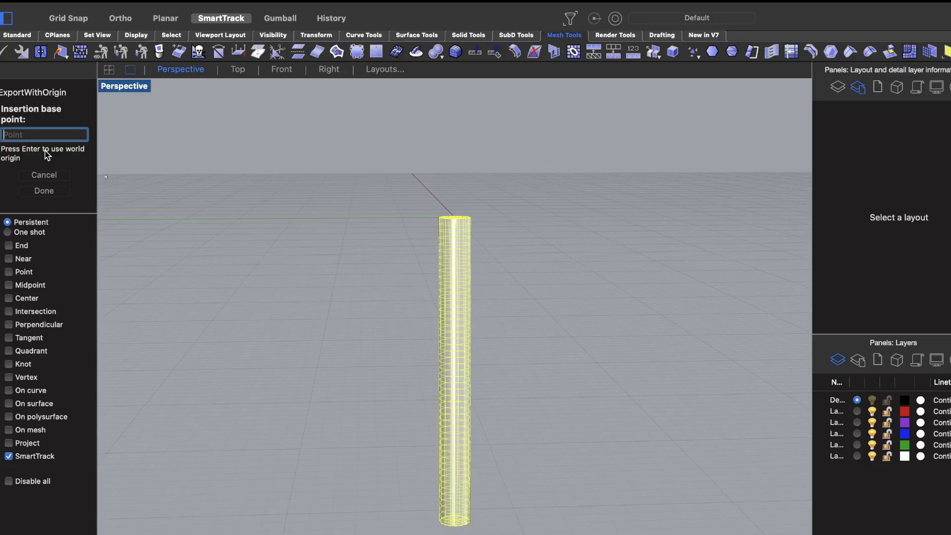
key("Return")
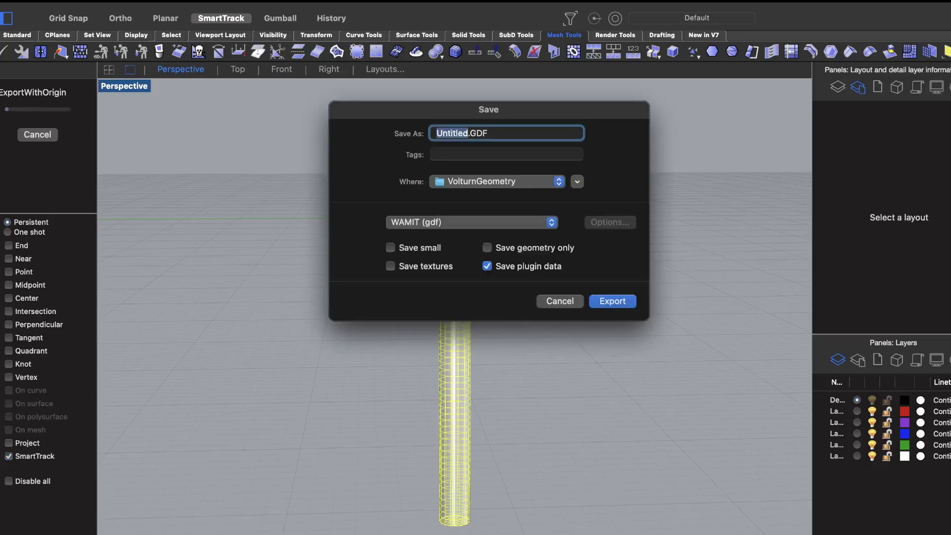
- Name the export file SparSimple and choose the WAMIT (gdf) file format
type("SparSimple")
left_click(416, 223)
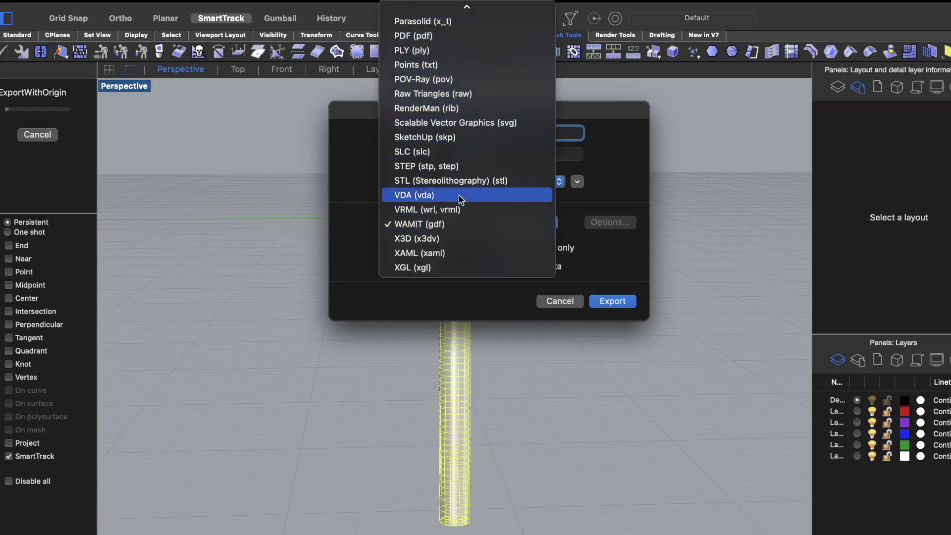
left_click(444, 225)
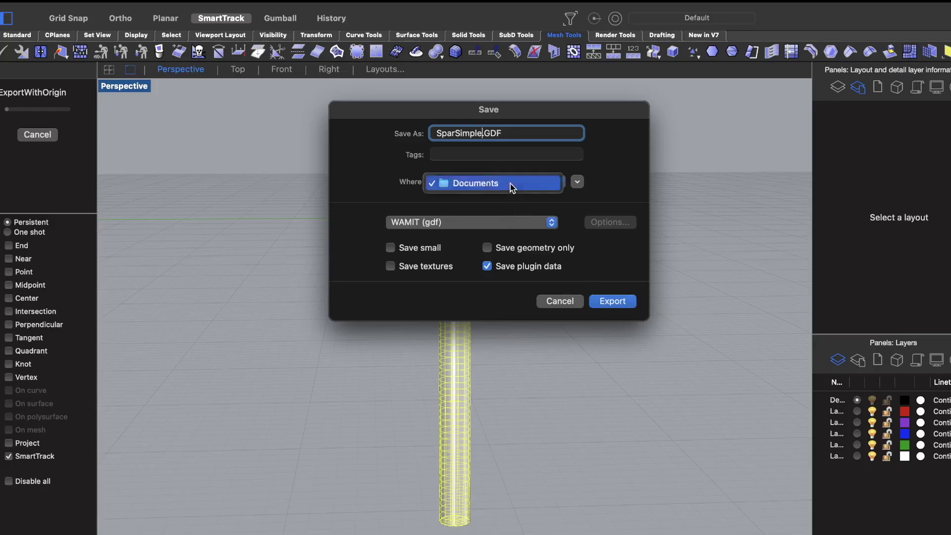
- Export the SparSimple WAMIT file to the Desktop and close the export options
left_click(512, 186)
left_click(478, 311)
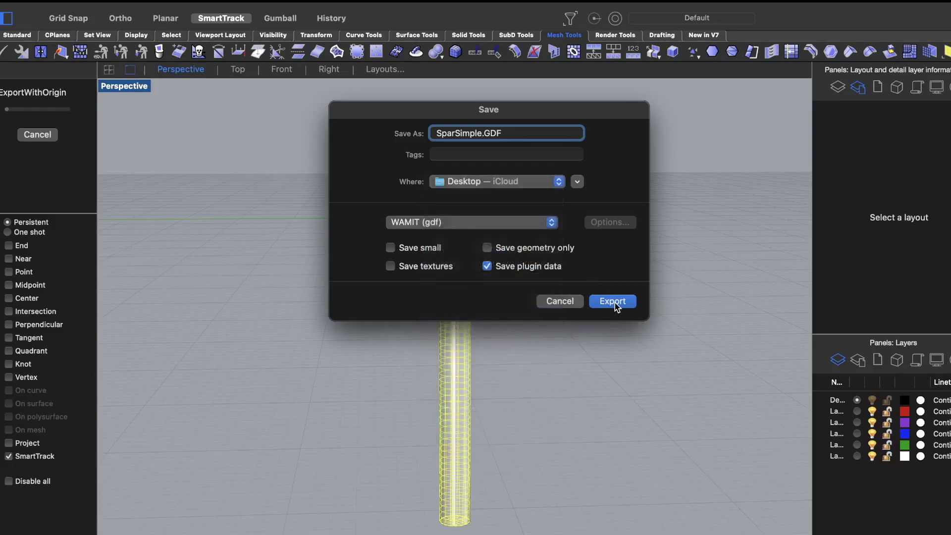
left_click(623, 302)
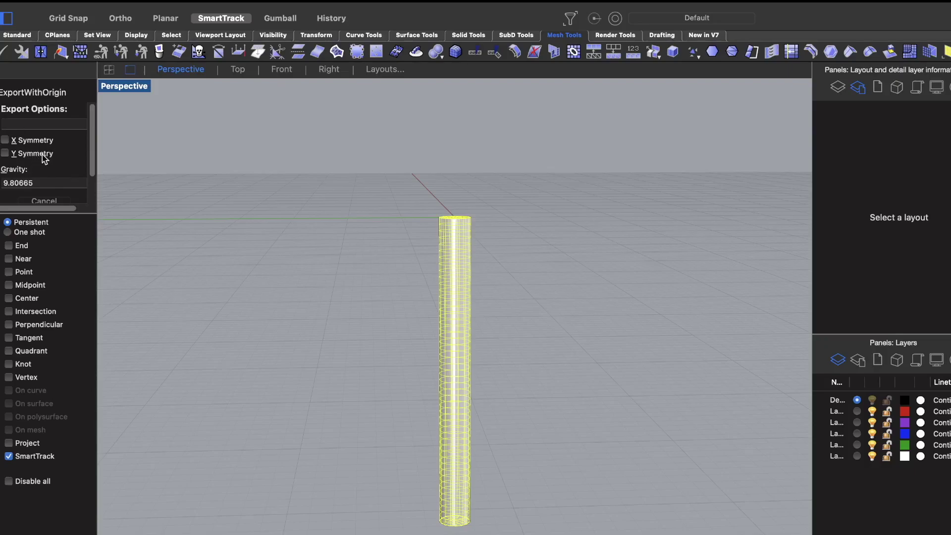
key("Escape")
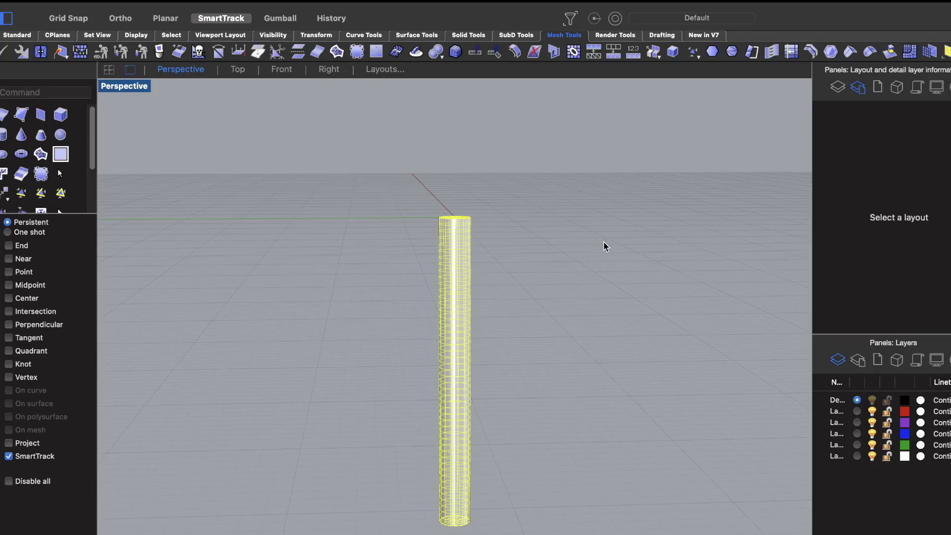
- Switch to the HAMS Tutorial document in the browser and highlight step 3 on converting .gdf to .pnl, then clear the highlight
scroll(561, 251, "right", 5)
scroll(491, 269, "left", 4)
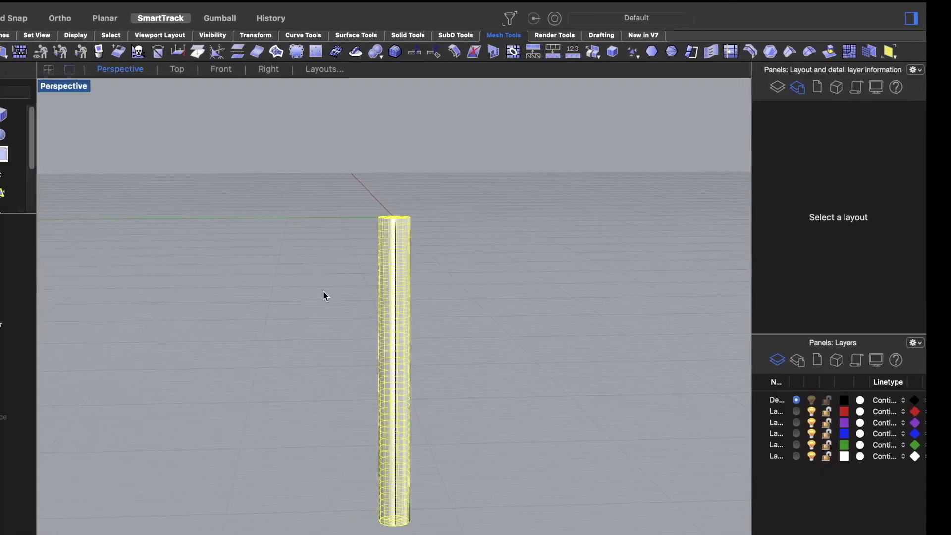
scroll(365, 286, "right", 5)
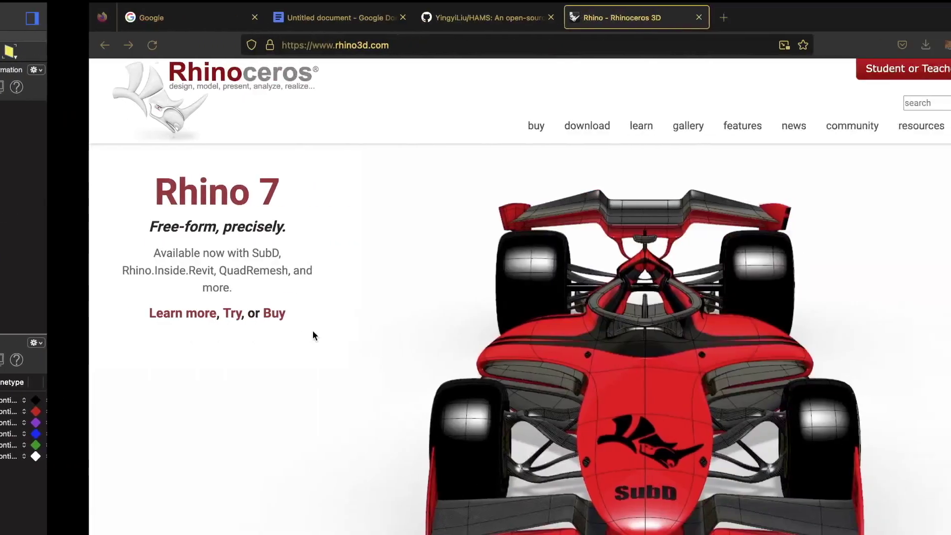
left_click(222, 25)
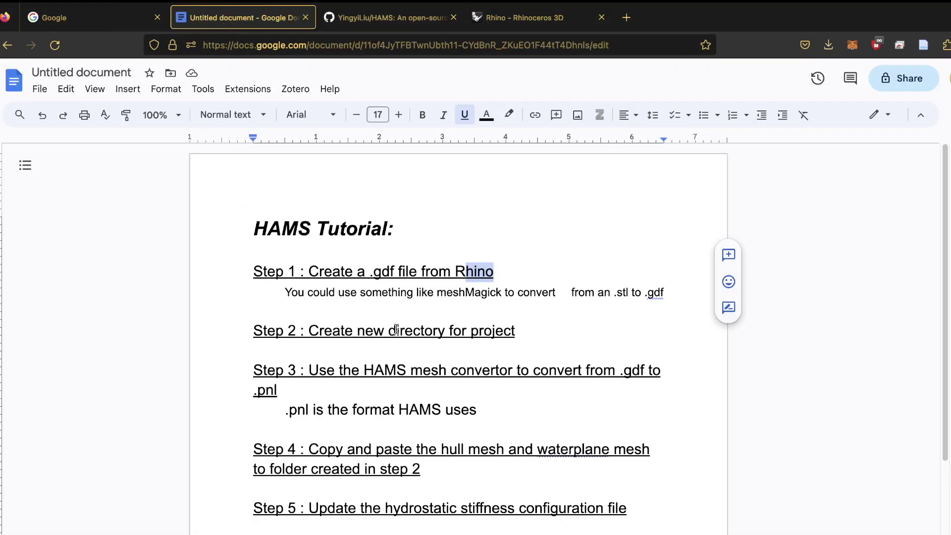
left_click_drag(311, 369, 488, 384)
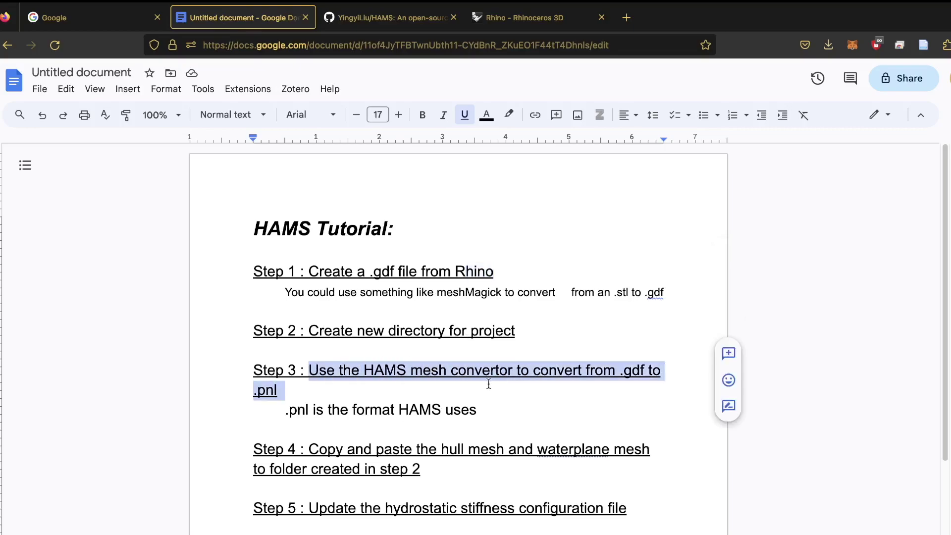
left_click(518, 395)
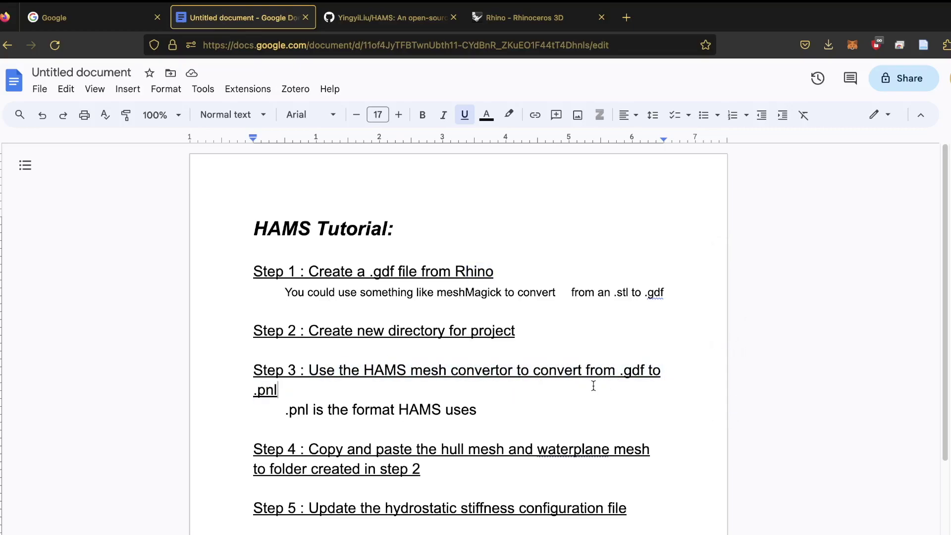
left_click_drag(293, 394, 275, 370)
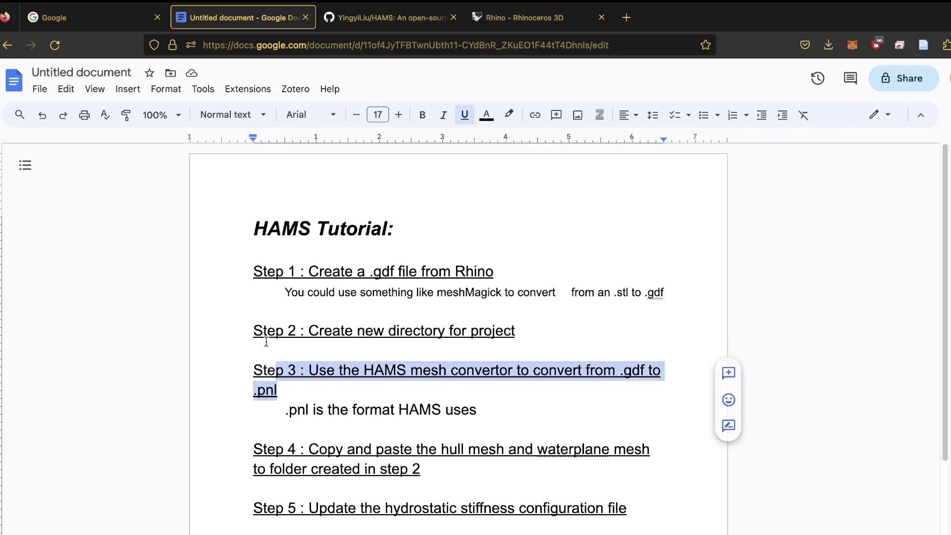
left_click(265, 343)
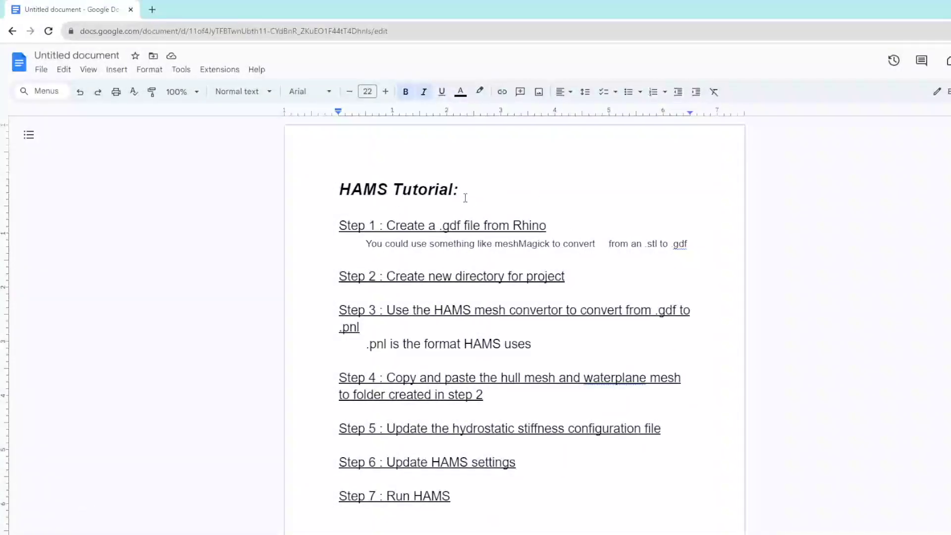
- Search for bemrosetta in a new browser tab and open its GitHub repository
left_click(152, 9)
type("bemrosetta")
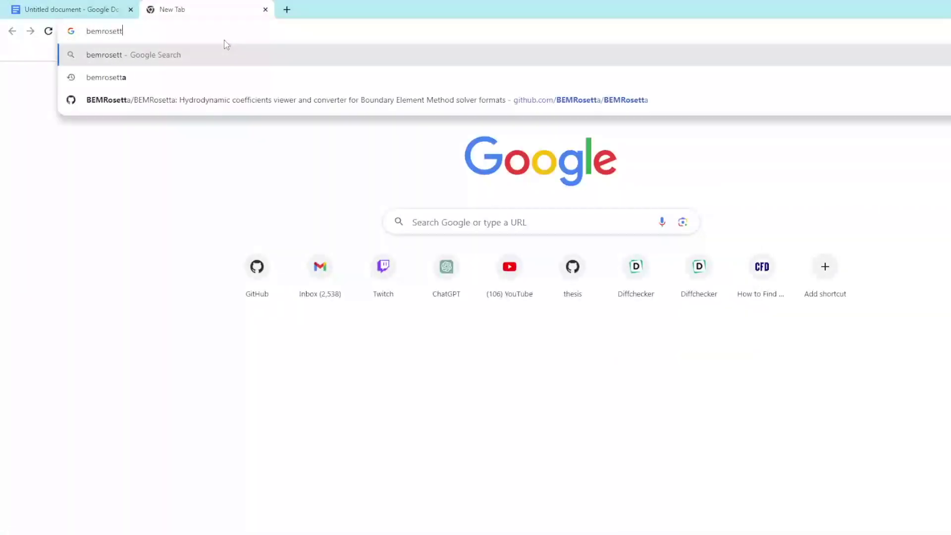
key("Return")
left_click(145, 182)
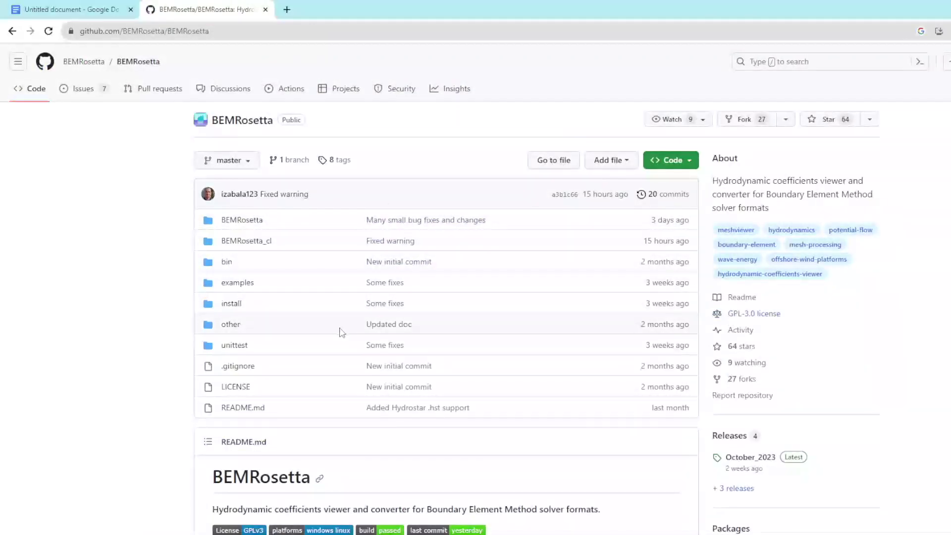
- Read through the BEMRosetta README, examining the description and supported file formats
scroll(342, 334, "down", 2)
scroll(346, 341, "down", 1)
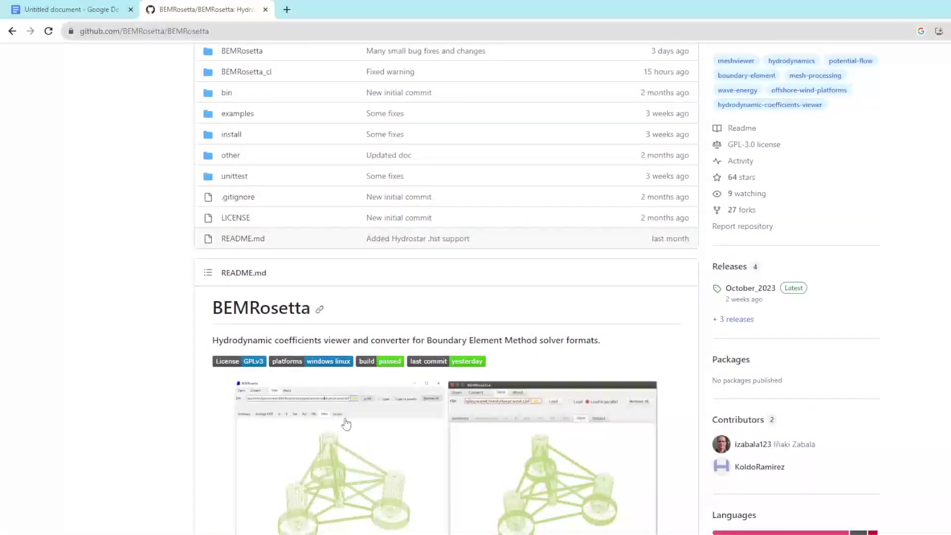
scroll(324, 454, "down", 3)
scroll(534, 363, "down", 3)
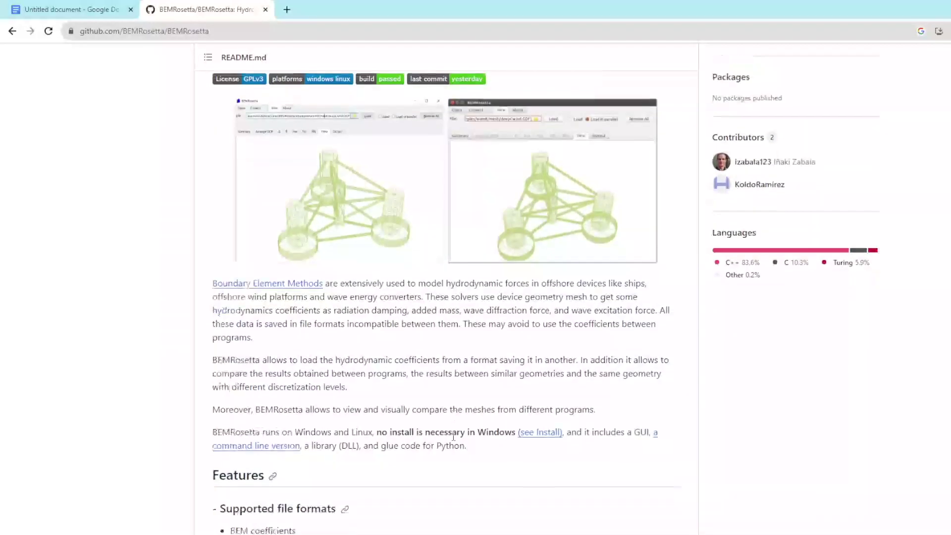
scroll(398, 385, "down", 2)
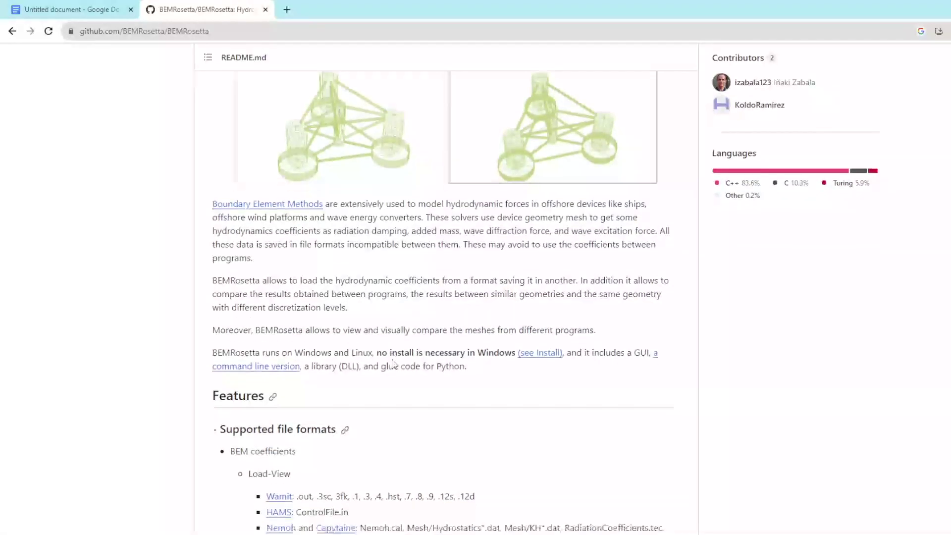
scroll(258, 365, "down", 3)
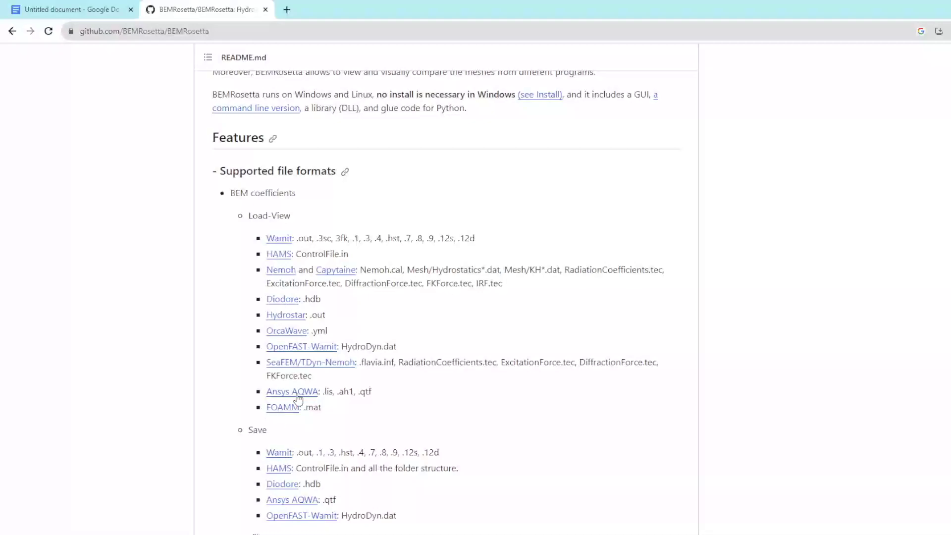
scroll(280, 461, "down", 1)
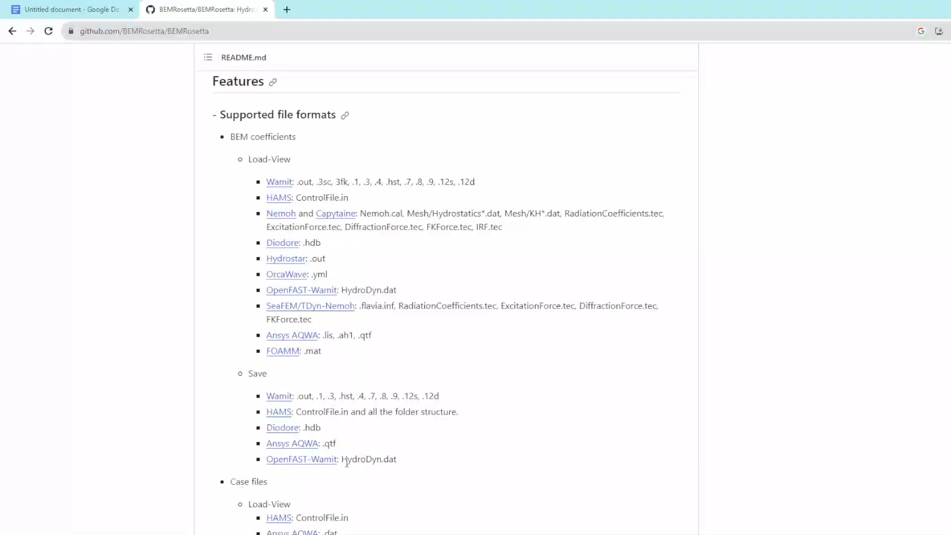
scroll(388, 501, "up", 15)
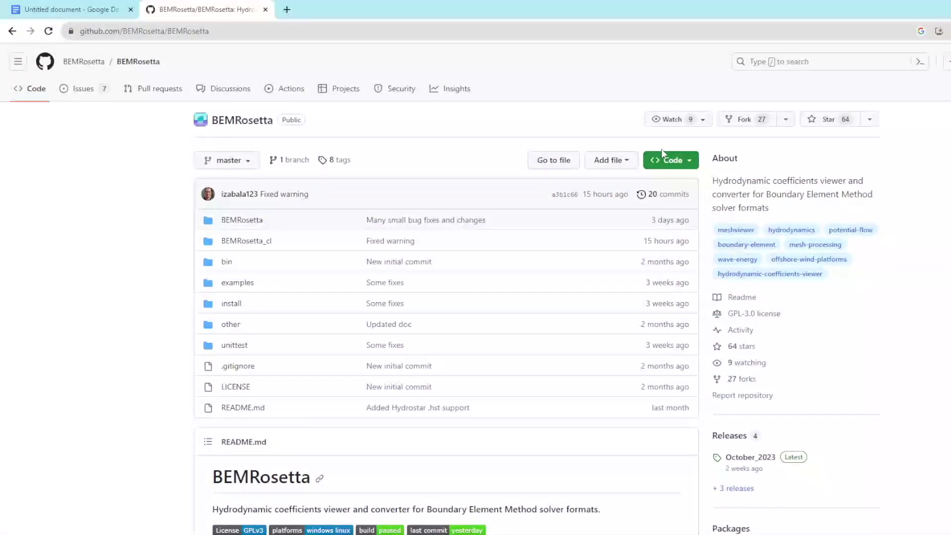
- Download BEMRosetta.exe from the October_2023 release and place the file on the desktop
left_click(739, 456)
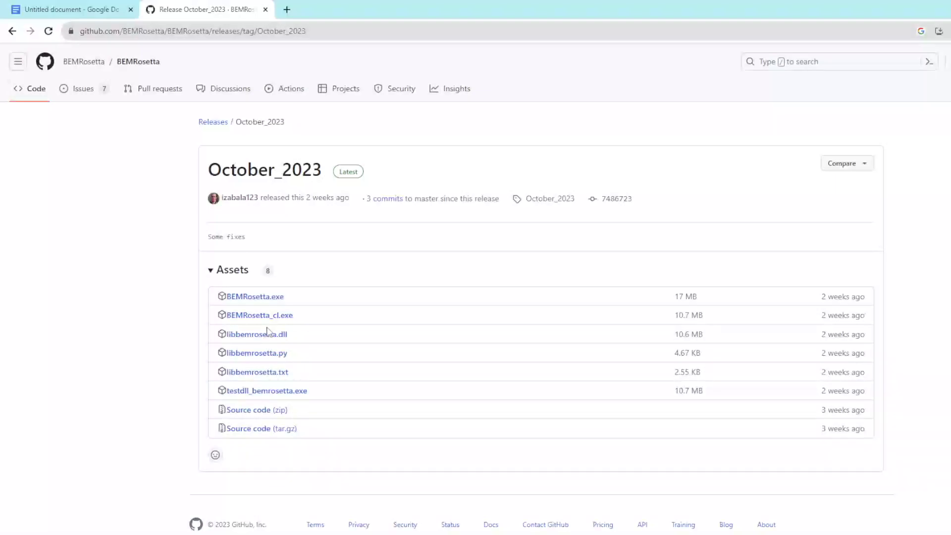
left_click(264, 297)
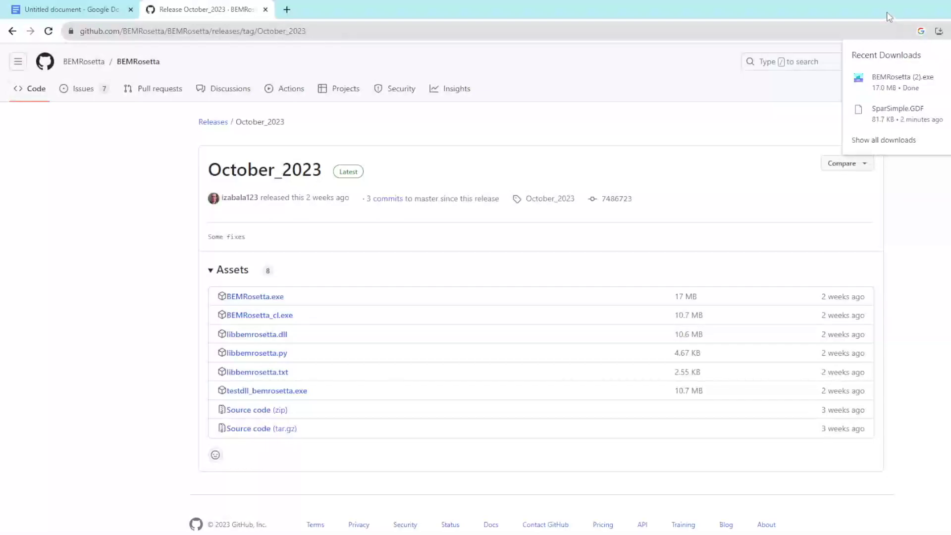
left_click_drag(888, 14, 920, 173)
left_click_drag(872, 235, 350, 70)
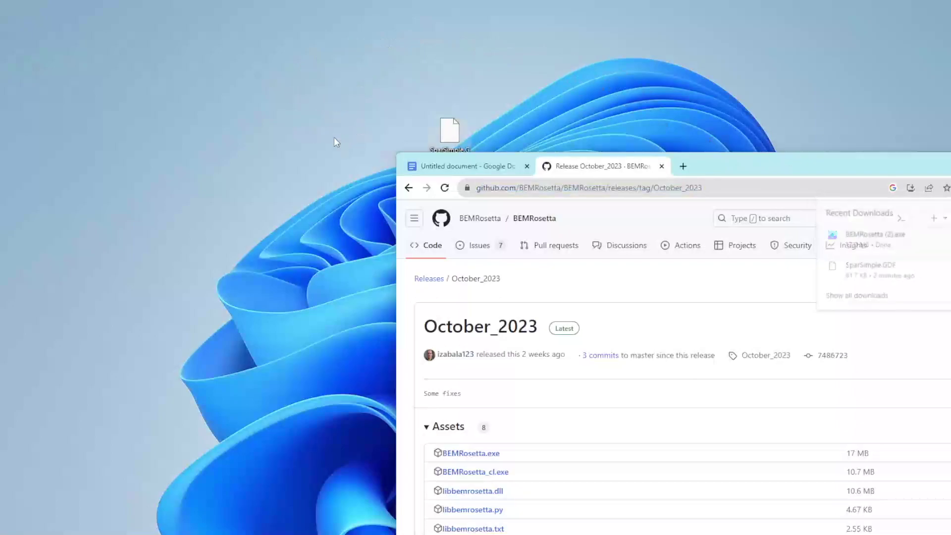
- Show the desktop, launch BEMRosetta, and examine its BEM solver choices and hydrodynamic coefficient page
key("super+d")
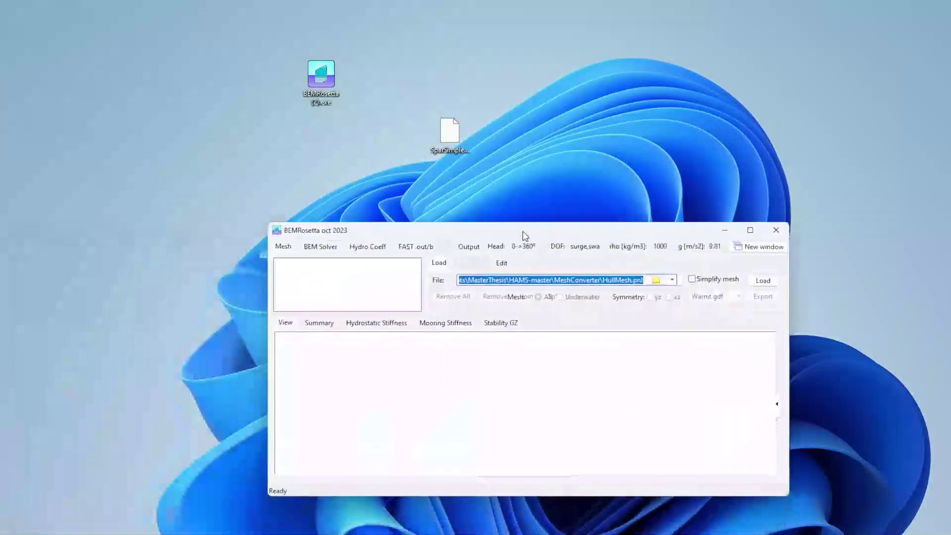
left_click_drag(525, 235, 741, 90)
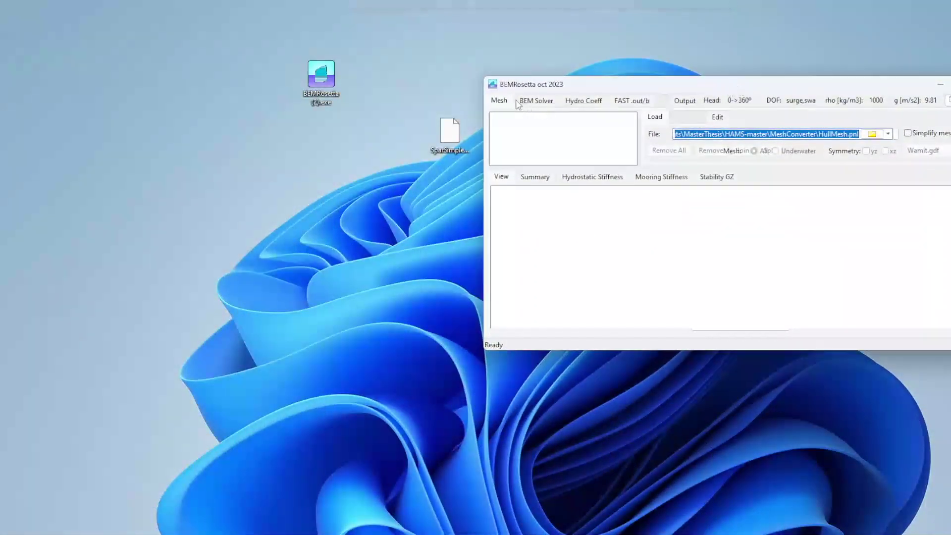
left_click(543, 102)
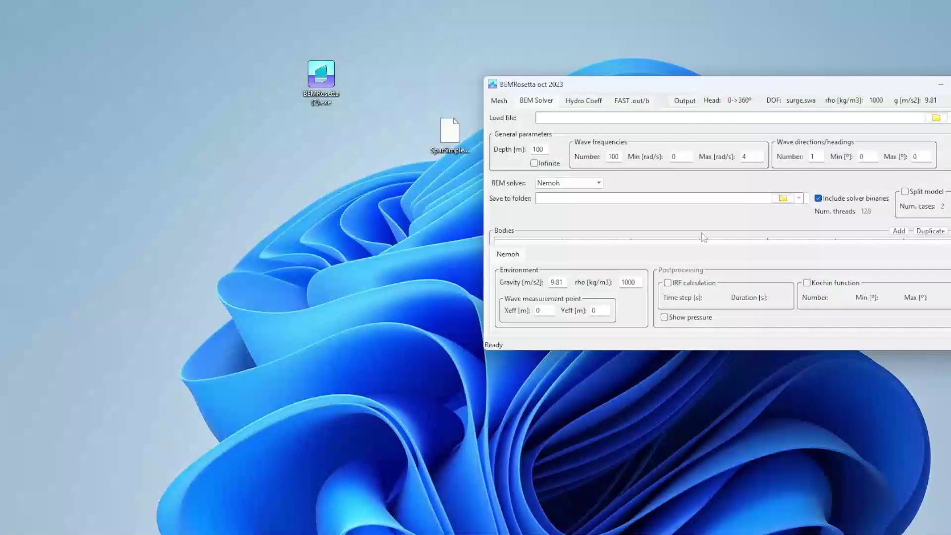
left_click(569, 183)
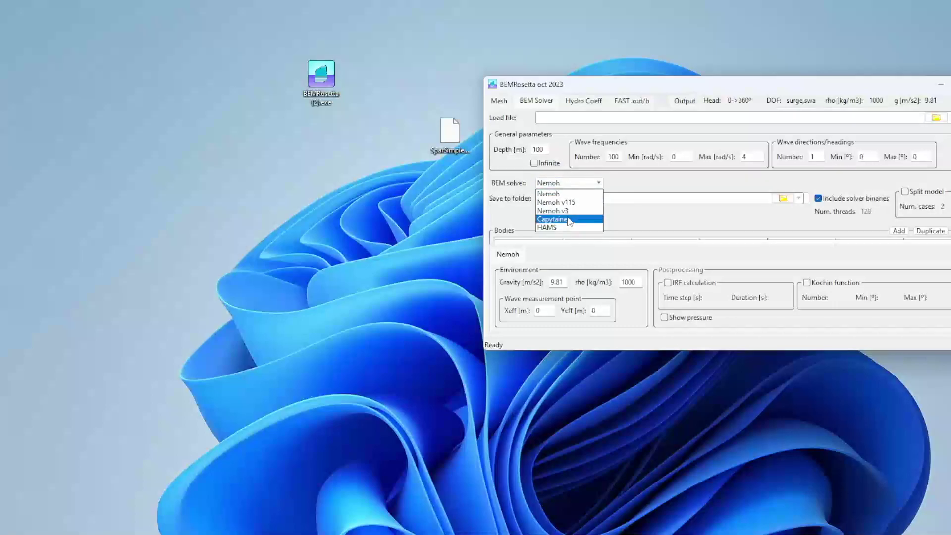
left_click(582, 101)
left_click(585, 101)
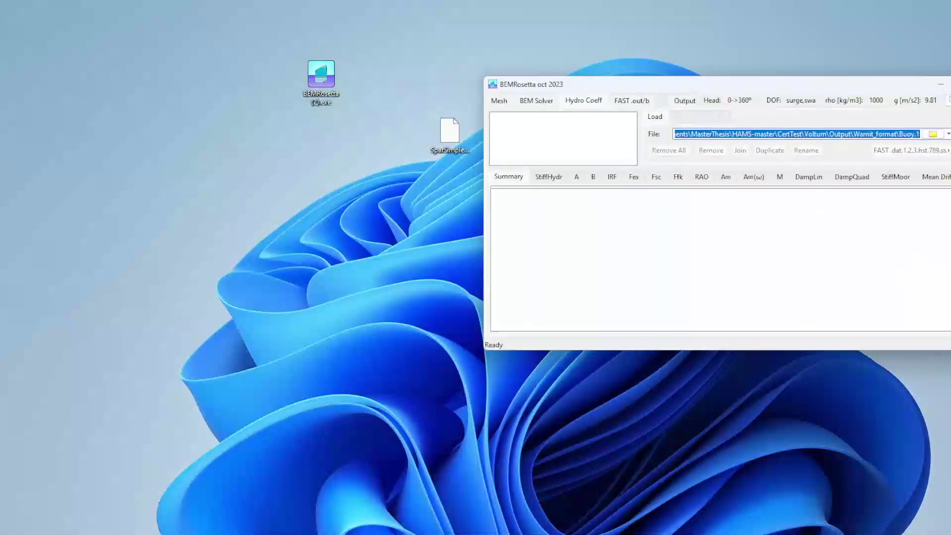
- Enlarge the BEMRosetta window and load the SparSimple GDF file from the desktop into the mesh viewer
left_click_drag(950, 350, 950, 534)
left_click(501, 101)
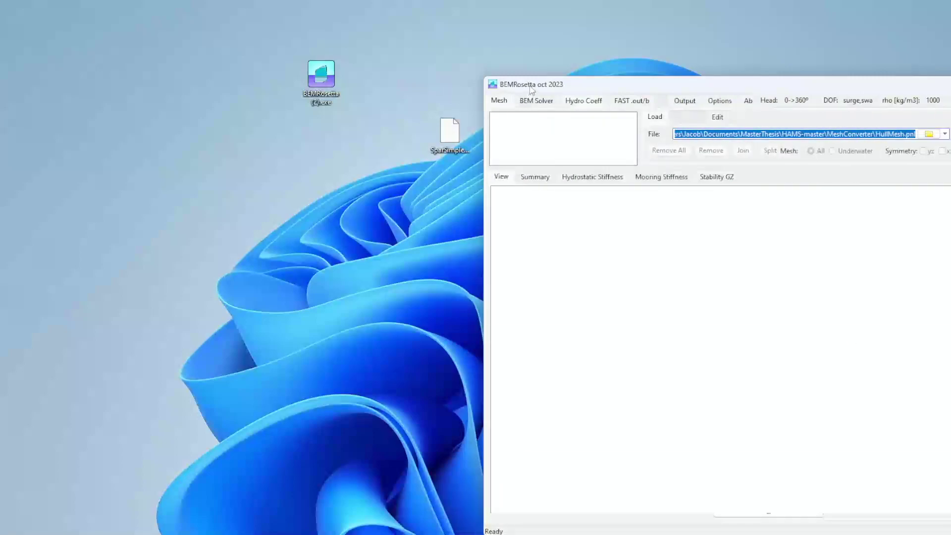
left_click_drag(532, 90, 535, 52)
left_click_drag(443, 136, 700, 404)
scroll(676, 296, "down", 3)
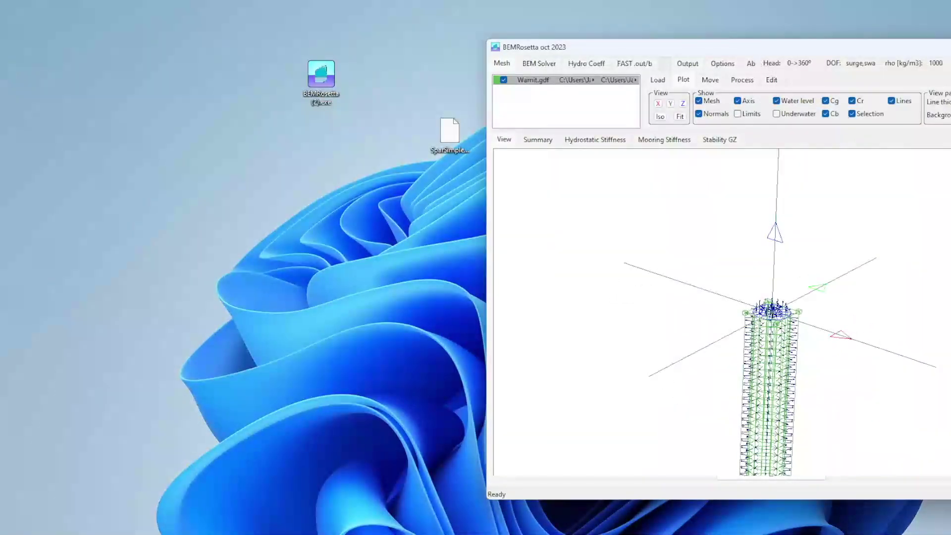
- Switch back to the HAMS Tutorial document and highlight steps 3 and 2, the mesh conversion and the new project directory
key("alt+Tab")
left_click(461, 166)
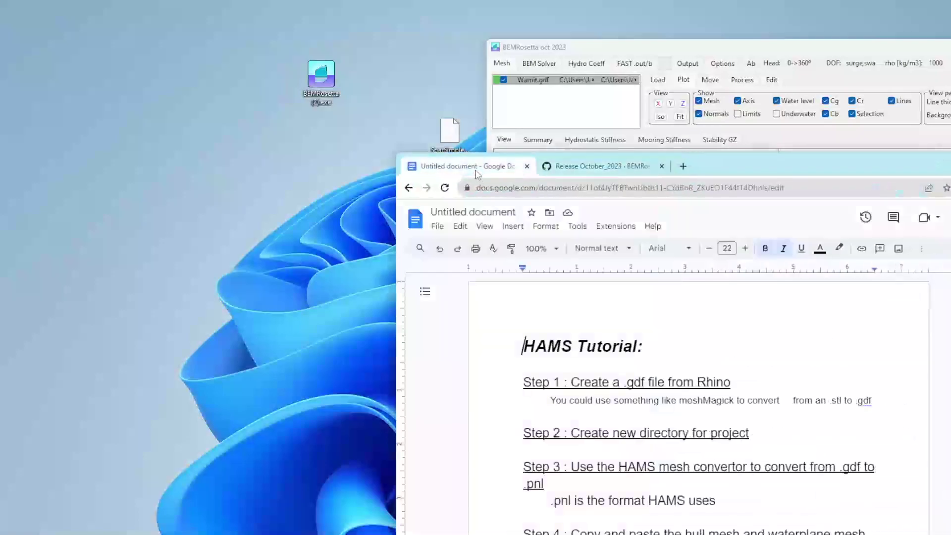
scroll(563, 424, "down", 2)
left_click_drag(560, 355, 794, 362)
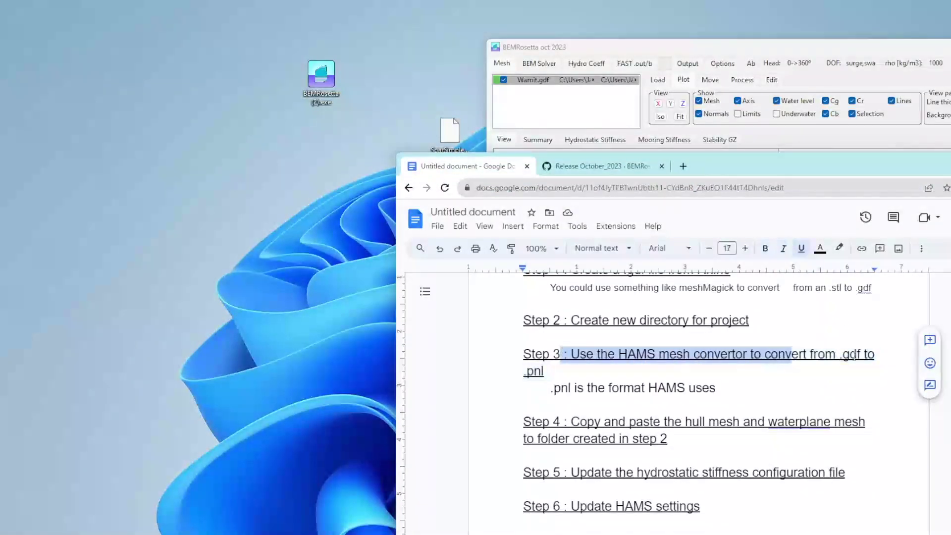
scroll(539, 391, "up", 1)
left_click(637, 376)
left_click_drag(745, 375, 567, 380)
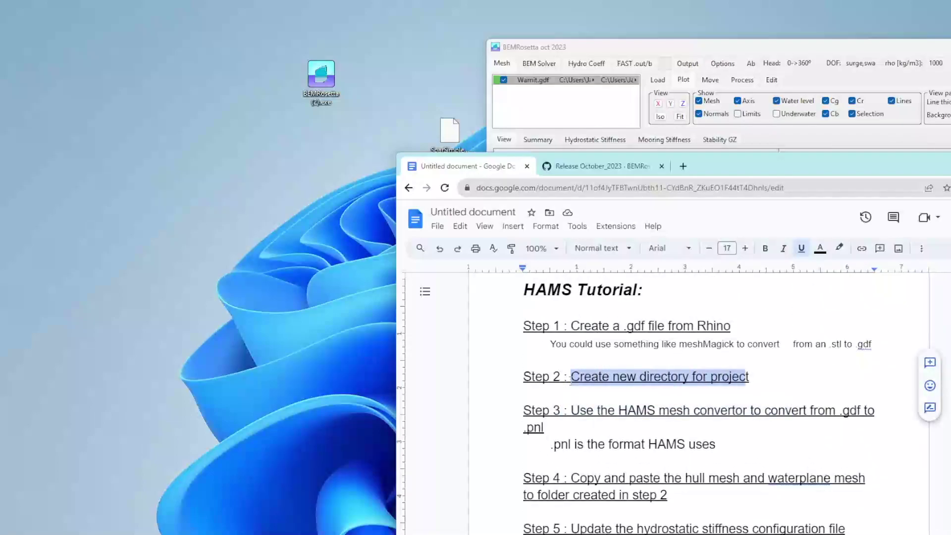
left_click(703, 376)
- Search for hams nrel in the BEMRosetta release tab and open the HAMS repository on GitHub
left_click(602, 167)
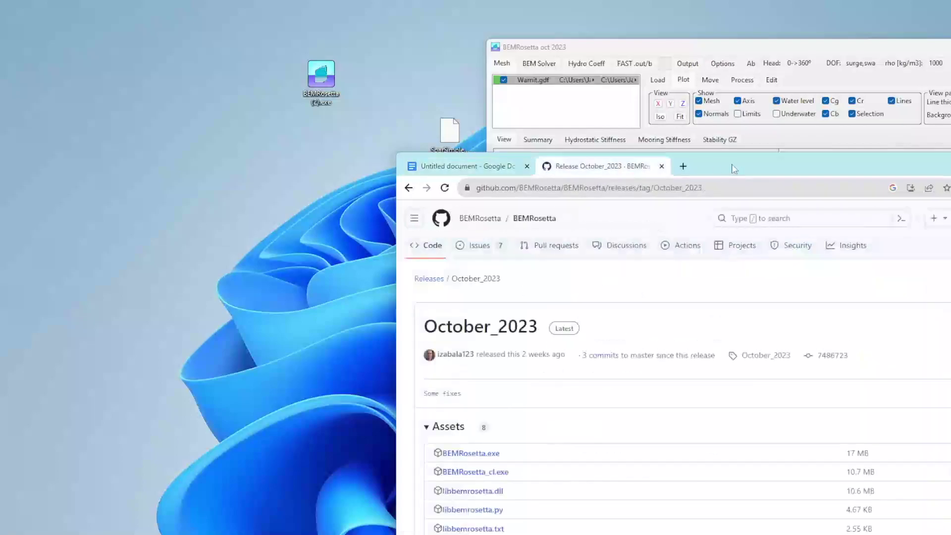
left_click_drag(734, 169, 626, 75)
left_click(592, 95)
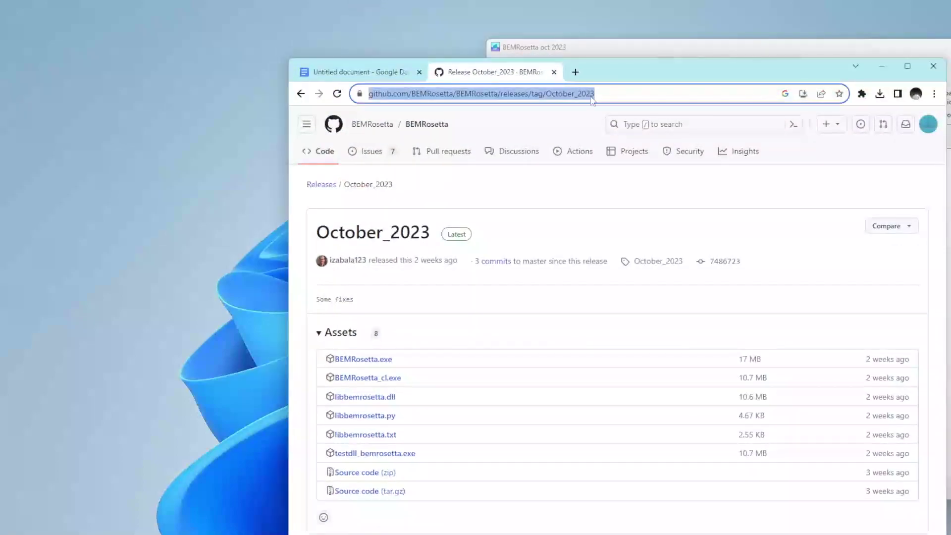
type("hams nrel")
key("Return")
left_click(366, 348)
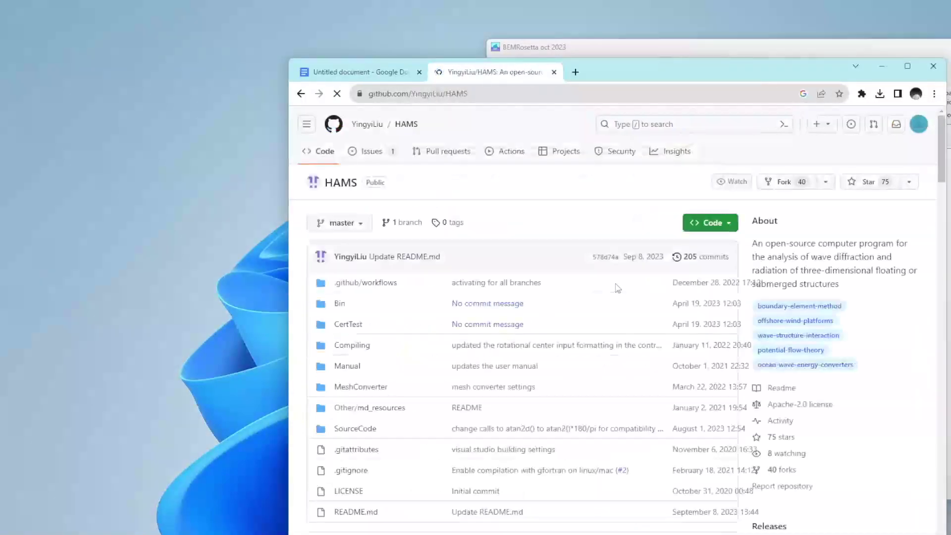
- Download the HAMS repository as a ZIP archive and show the recent downloads
left_click(710, 222)
left_click(563, 404)
left_click(879, 96)
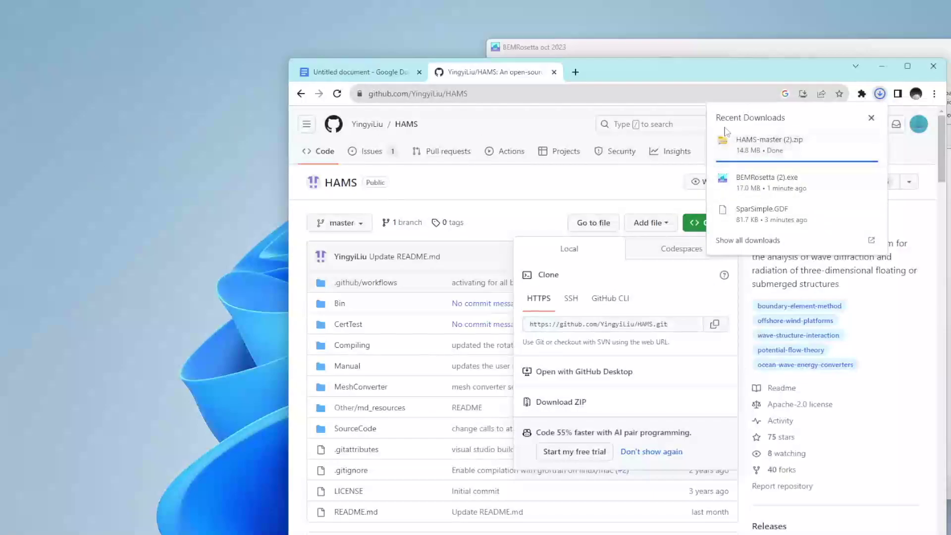
- Place the downloaded HAMS-master ZIP archive on the desktop and extract all of its contents
left_click_drag(793, 148, 214, 154)
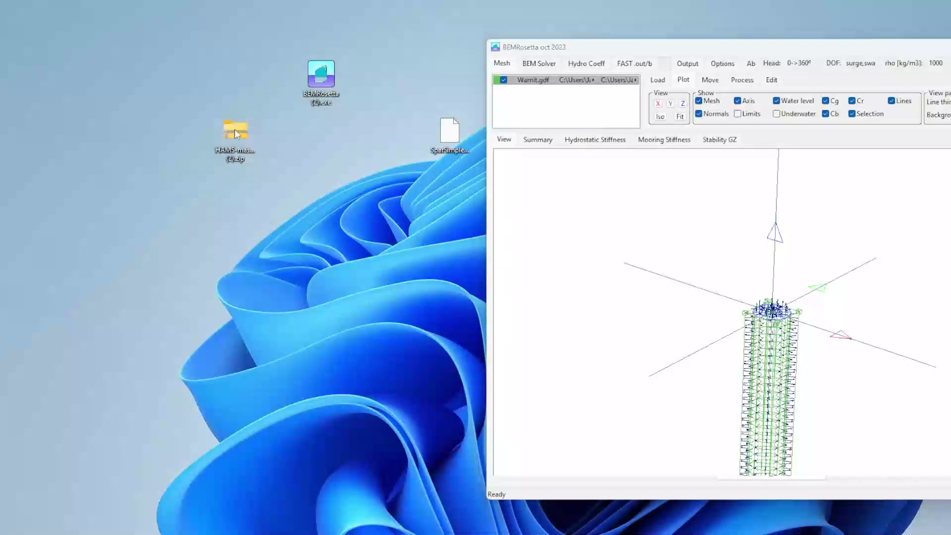
right_click(235, 130)
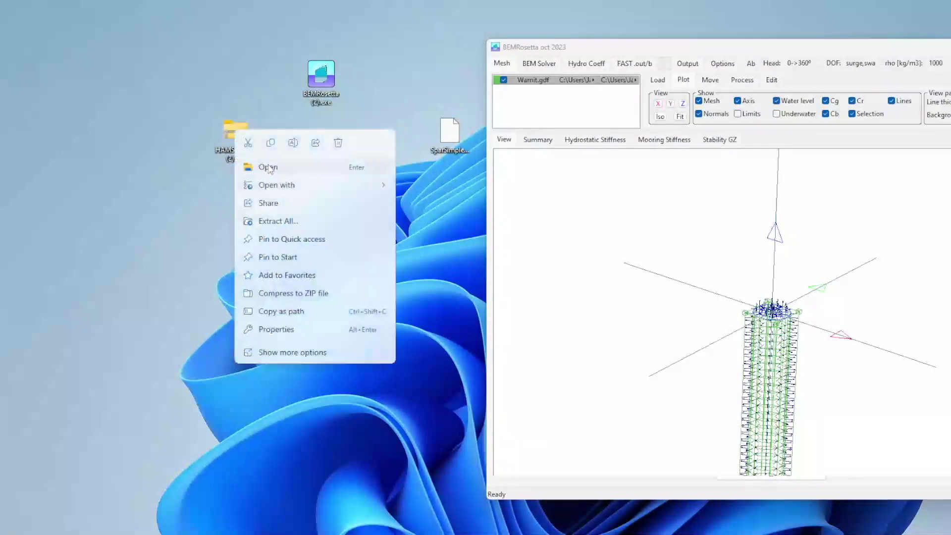
left_click(279, 223)
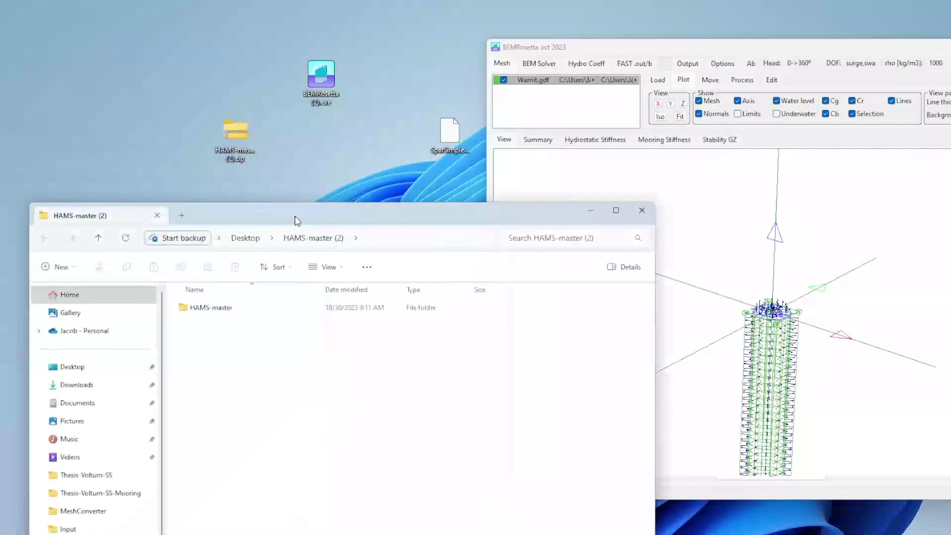
- Duplicate the DeepCwind folder inside HAMS-master's CertTest folder and rename the copy SimpleSpar
double_click(205, 278)
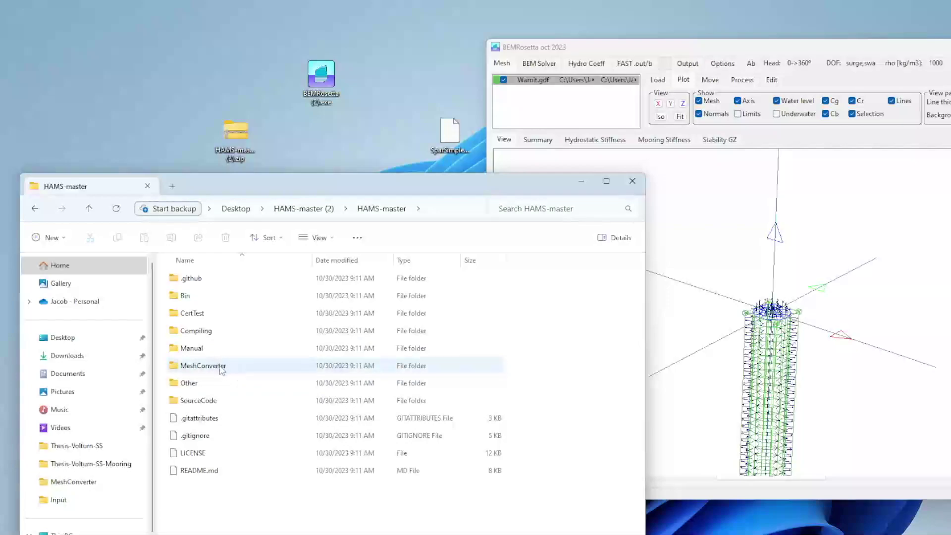
double_click(213, 317)
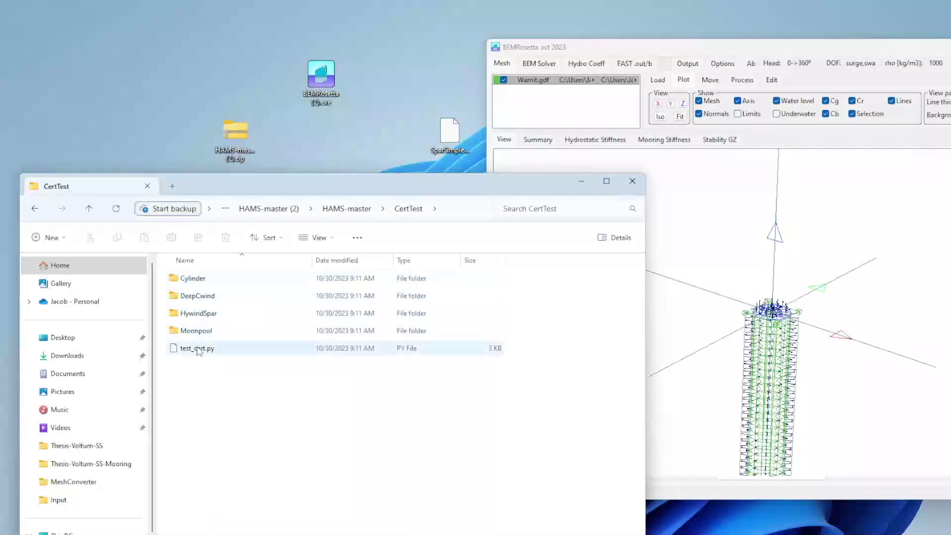
left_click(212, 300)
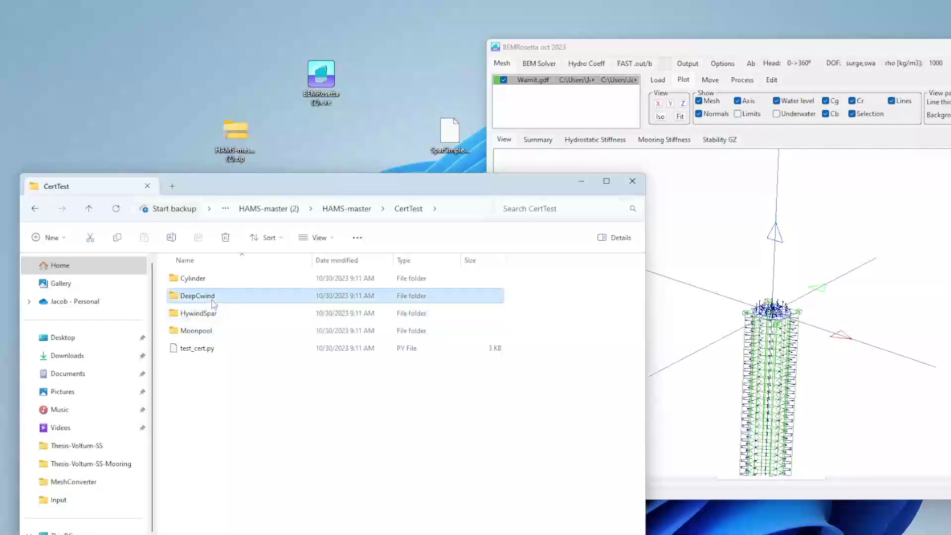
key("ctrl+c")
key("ctrl+v")
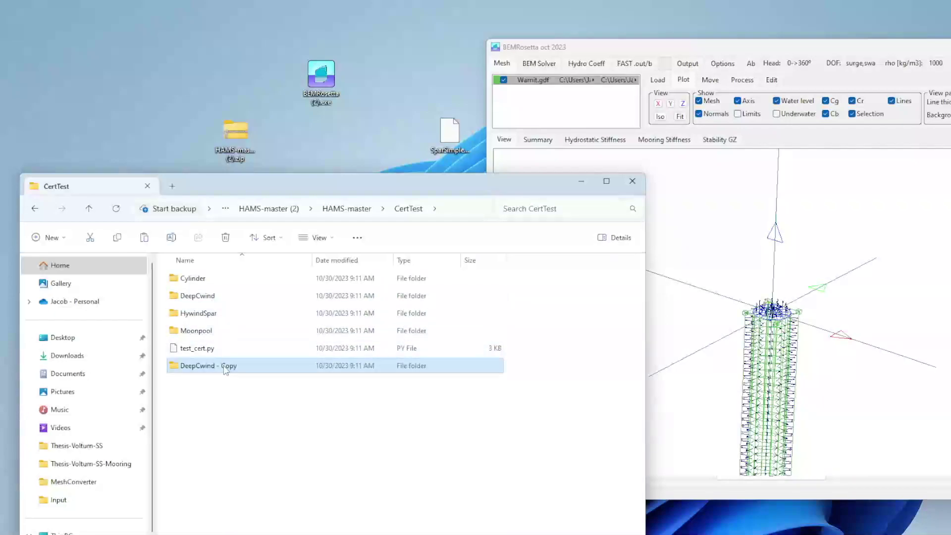
left_click(225, 369)
type("SimpleSpar")
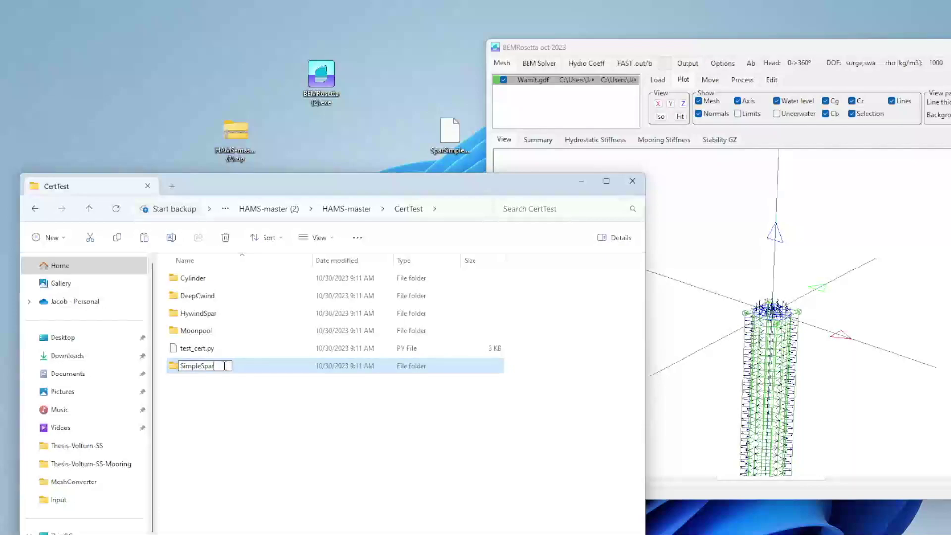
key("Return")
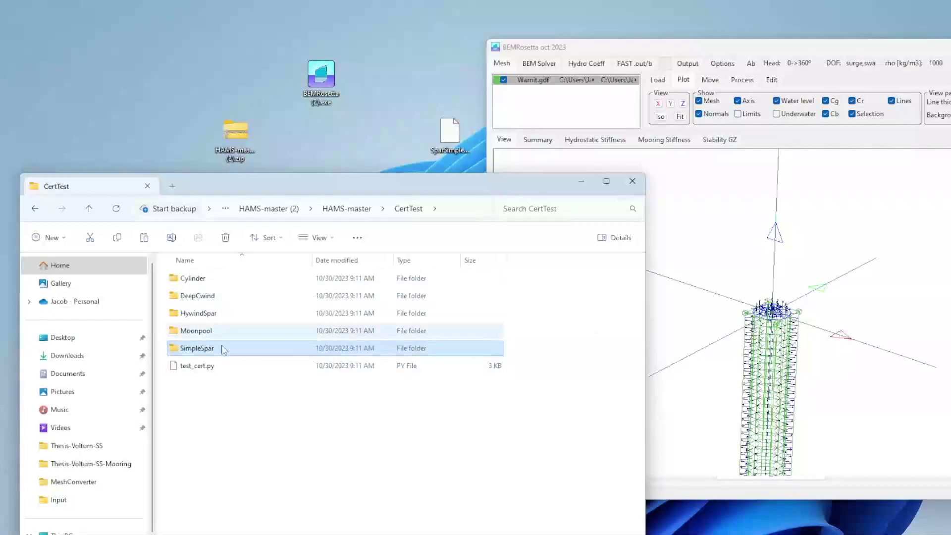
- Open Settings.ctrl from HAMS-master's MeshConverter folder and highlight its format description and the mesh file's relative path prefix
left_click(345, 212)
double_click(228, 371)
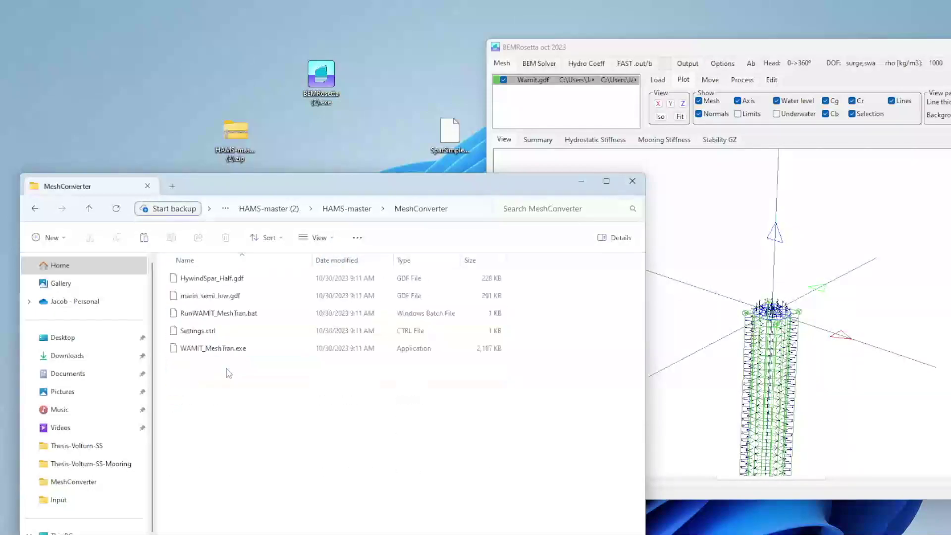
left_click_drag(319, 187, 712, 182)
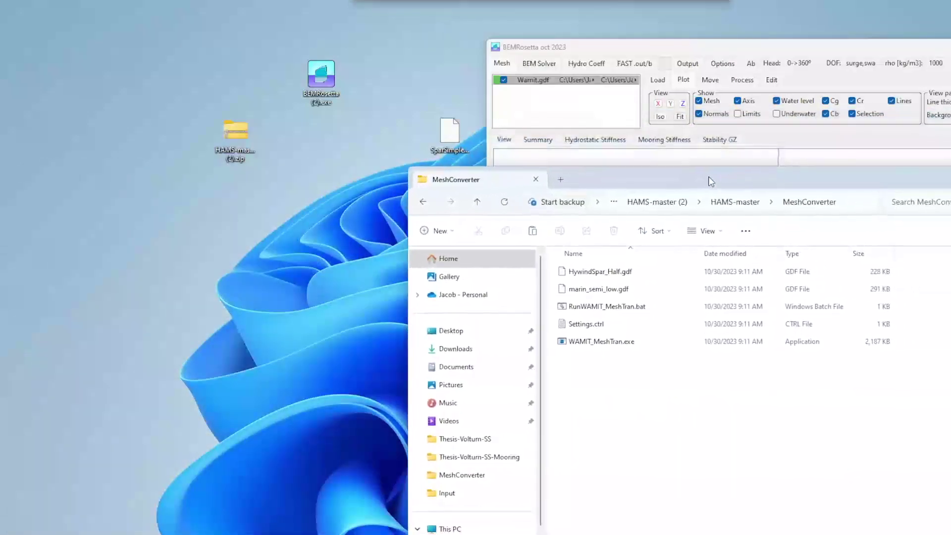
left_click(593, 325)
double_click(593, 327)
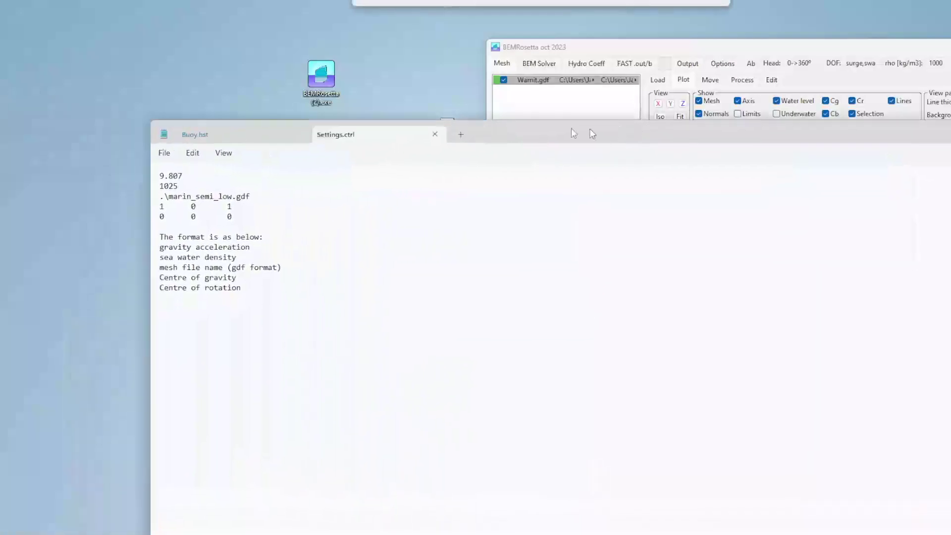
left_click_drag(76, 59, 518, 135)
left_click(584, 250)
left_click_drag(614, 301, 520, 265)
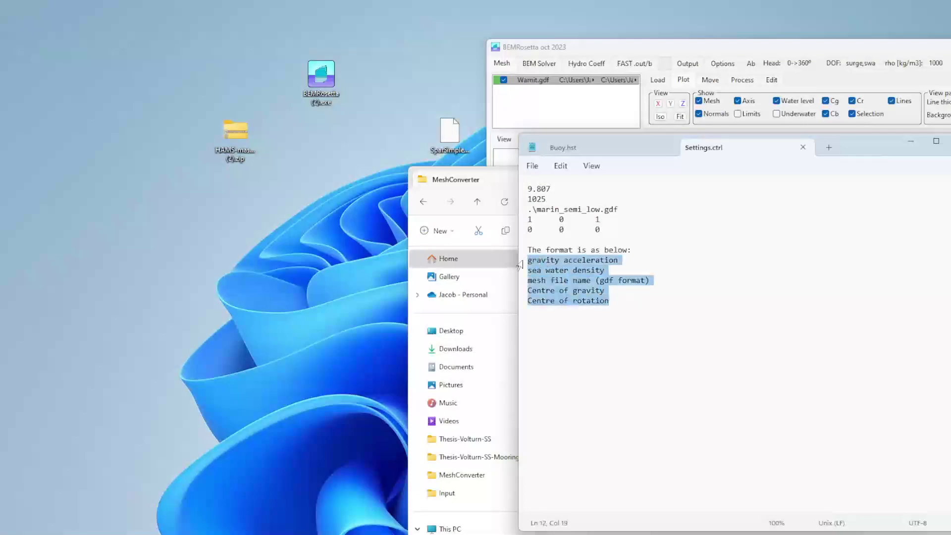
left_click(534, 210)
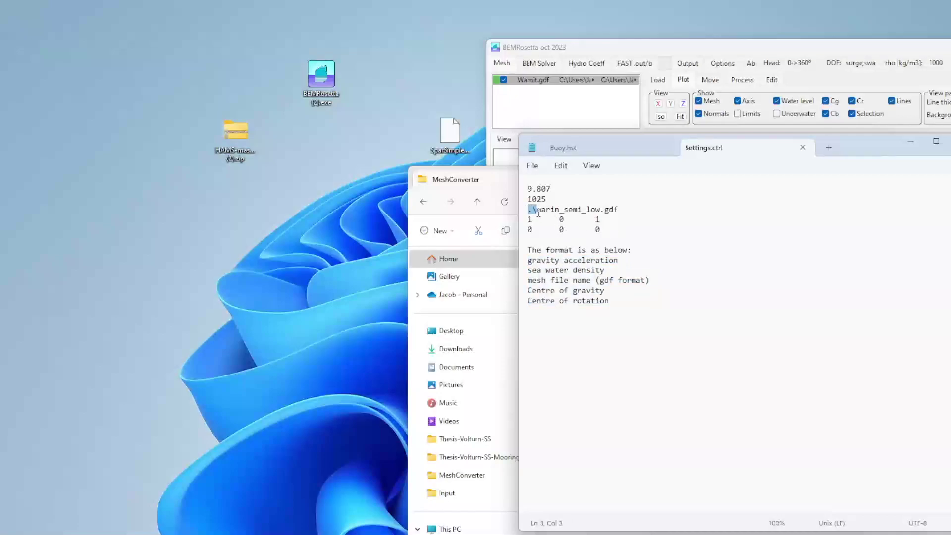
- Move the SparSimple mesh file from the desktop into the MeshConverter folder and rename it SparSimple.gdf with a lowercase extension
left_click_drag(877, 149, 370, 34)
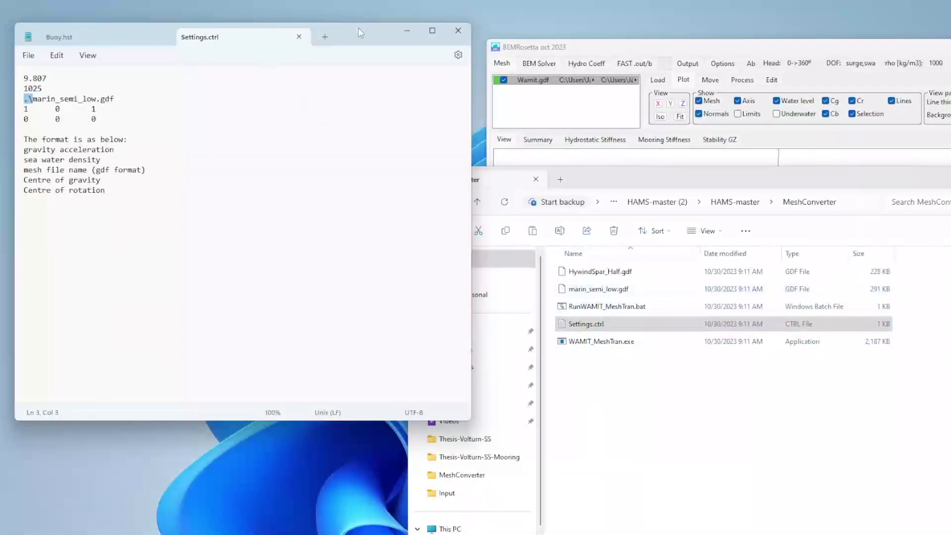
left_click_drag(358, 32, 350, 202)
left_click_drag(449, 132, 684, 429)
left_click_drag(351, 203, 376, 42)
left_click(617, 362)
left_click(618, 365)
left_click(628, 362)
key("BackSpace")
key("BackSpace")
key("BackSpace")
type("gf")
key("BackSpace")
type("df")
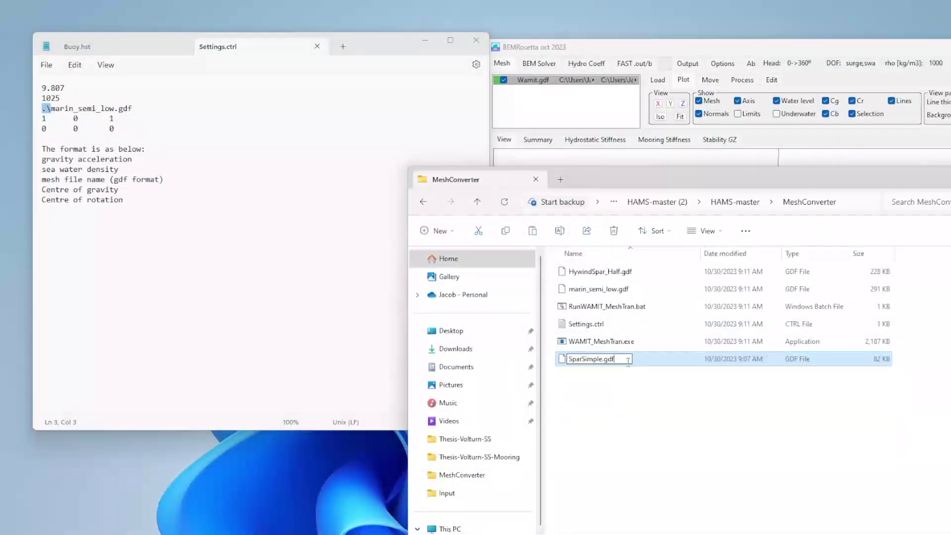
left_click(629, 371)
- Replace the mesh file name in Settings.ctrl with SparSimple, keeping the .gdf extension
left_click_drag(112, 108, 50, 110)
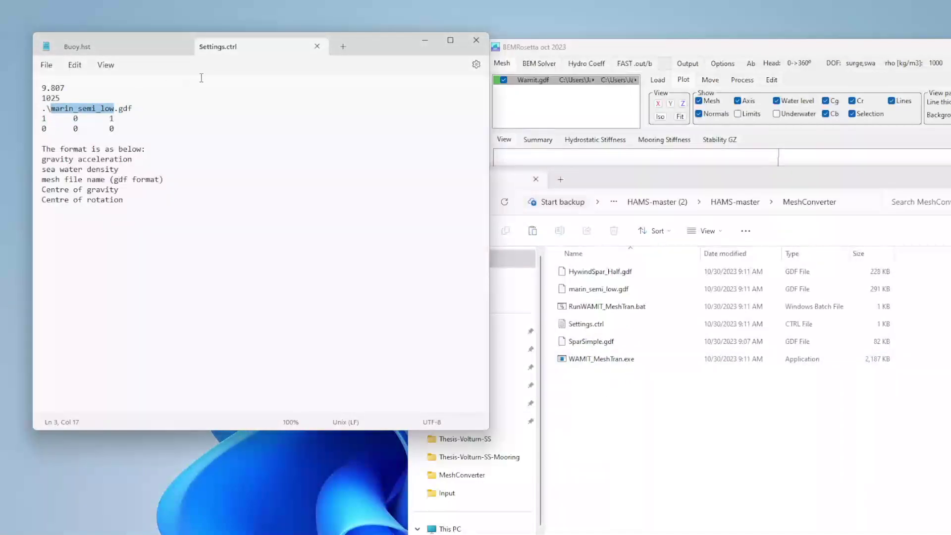
key("BackSpace")
type("SparSun")
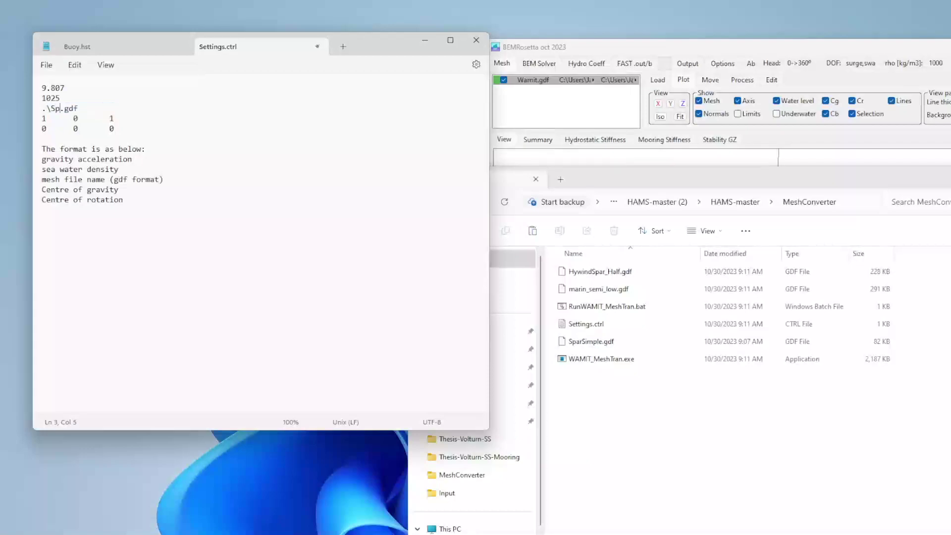
key("BackSpace")
key("BackSpace")
type("imple")
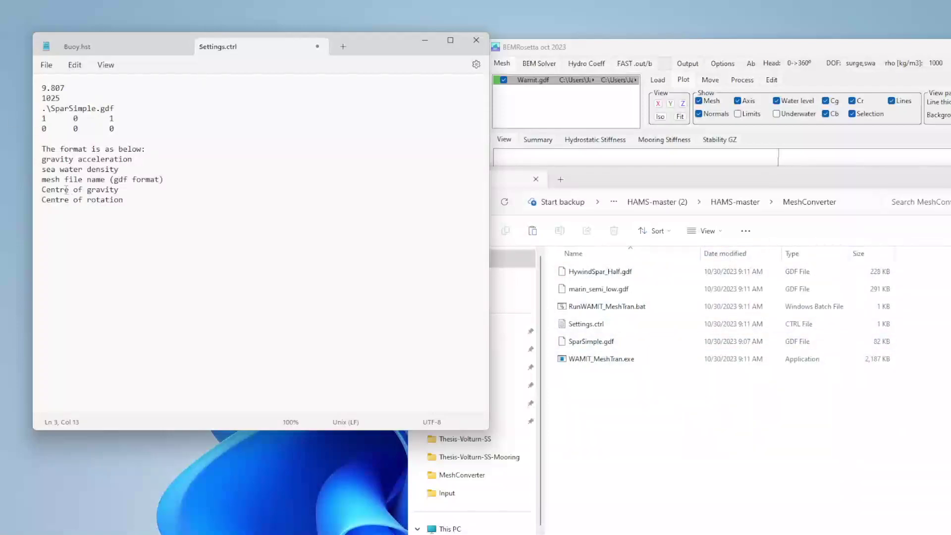
- Set the centre of gravity in Settings.ctrl to 0, 0, -10, save the file and close it
left_click_drag(51, 116, 31, 124)
left_click(47, 121)
left_click(156, 202)
left_click(476, 40)
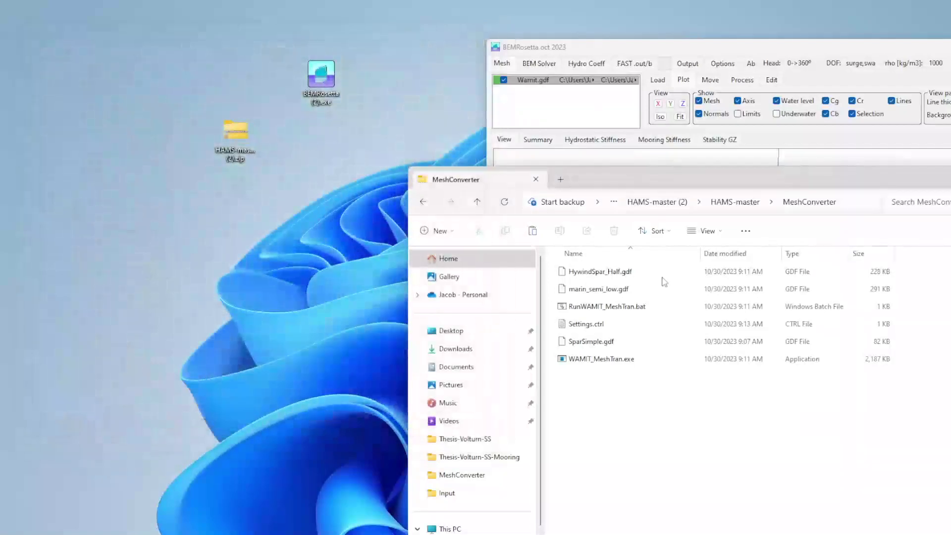
- Run RunWAMIT_MeshTran.bat from the MeshConverter folder and allow it past the SmartScreen warning
double_click(630, 308)
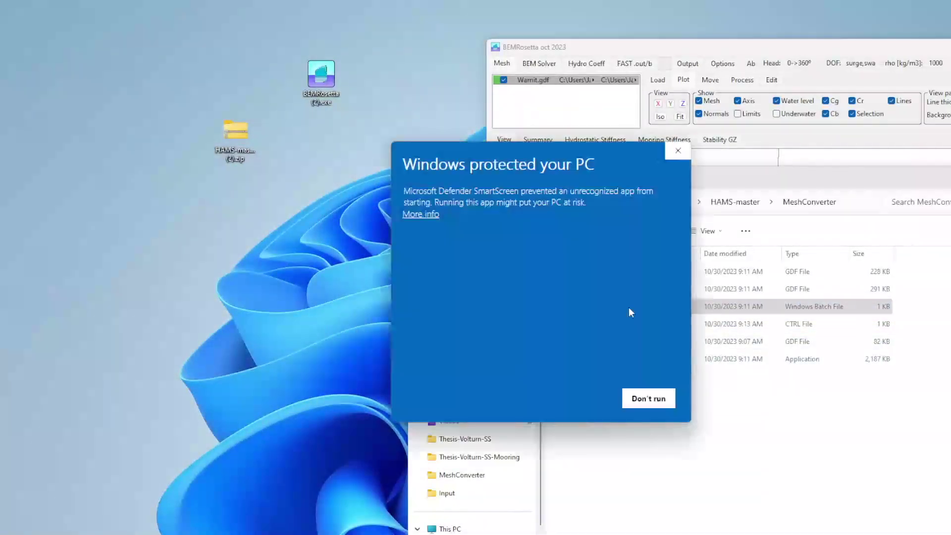
left_click(435, 272)
left_click(580, 397)
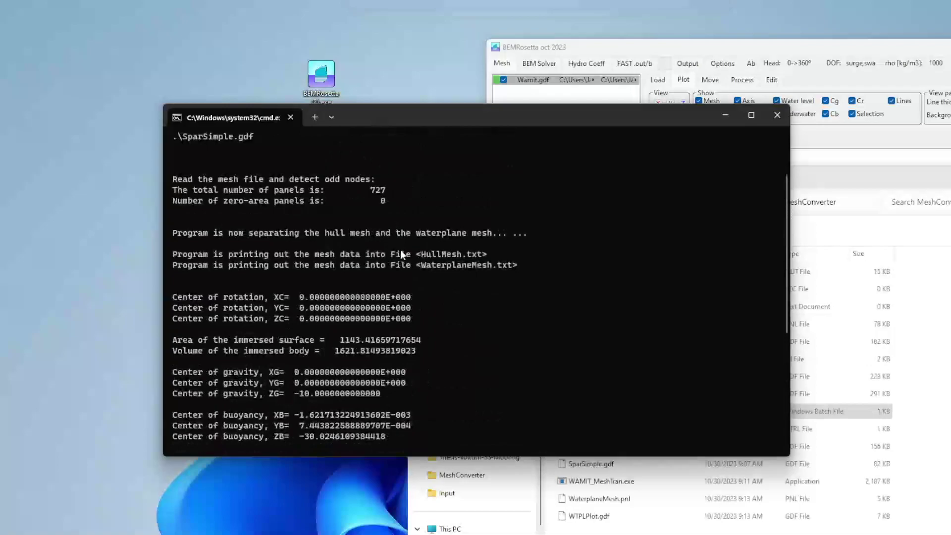
- Review the mesh converter's console output from the panel count to the platform rotational inertia, and close the console
scroll(413, 266, "up", 3)
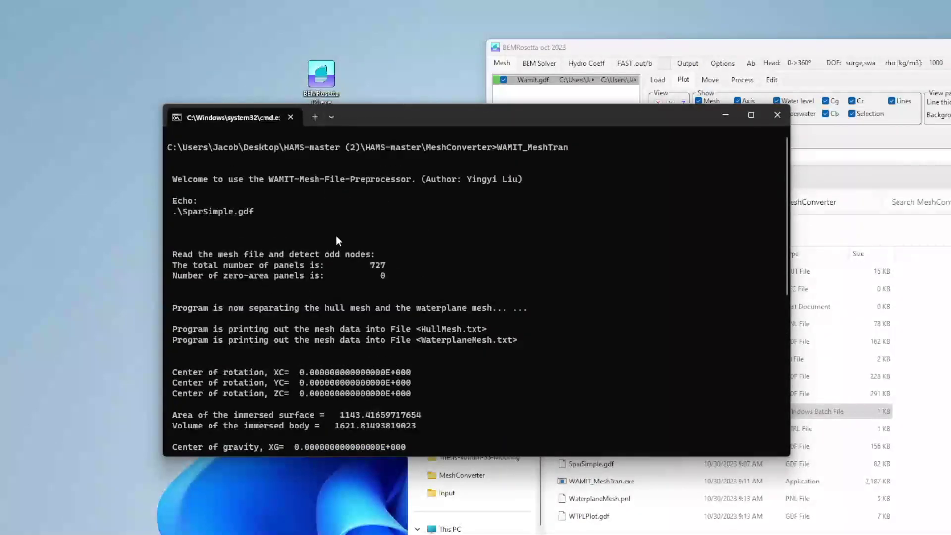
scroll(348, 365, "down", 4)
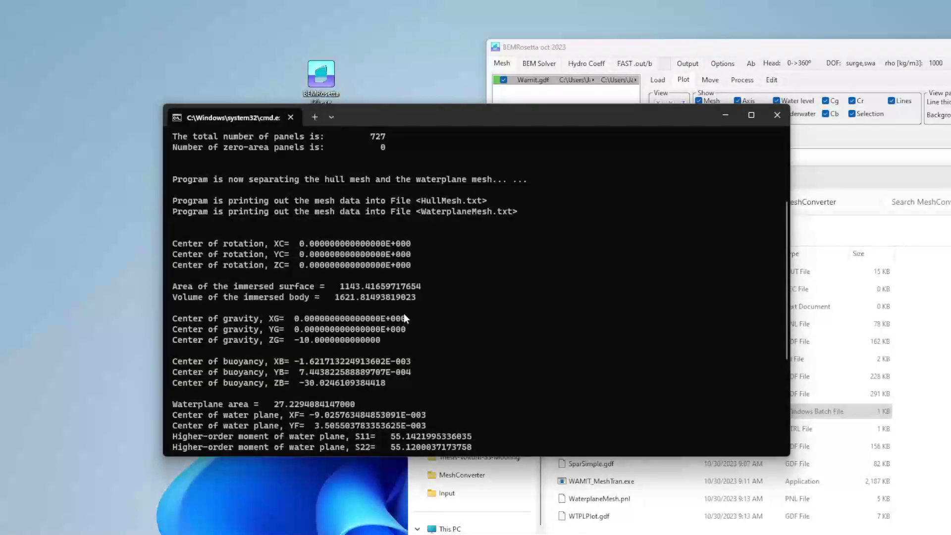
scroll(403, 313, "down", 6)
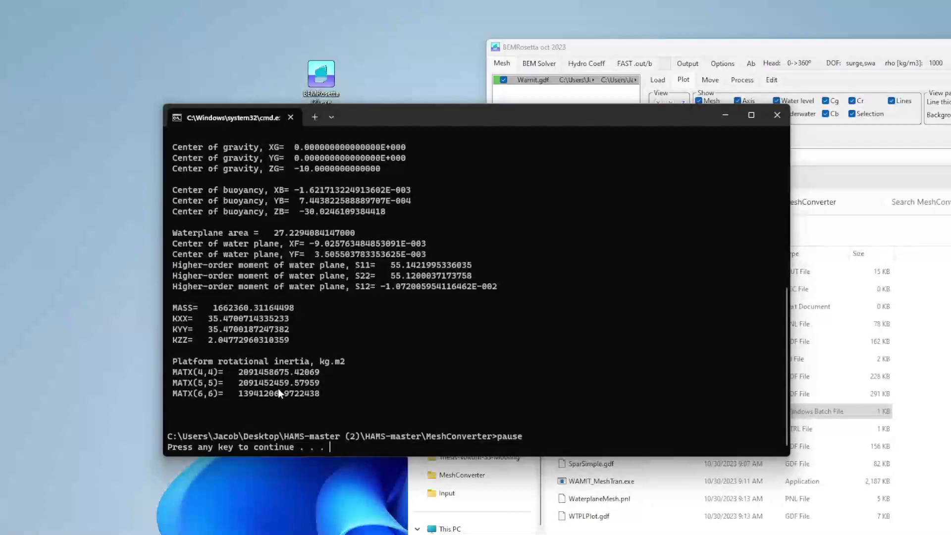
left_click_drag(447, 124, 387, 61)
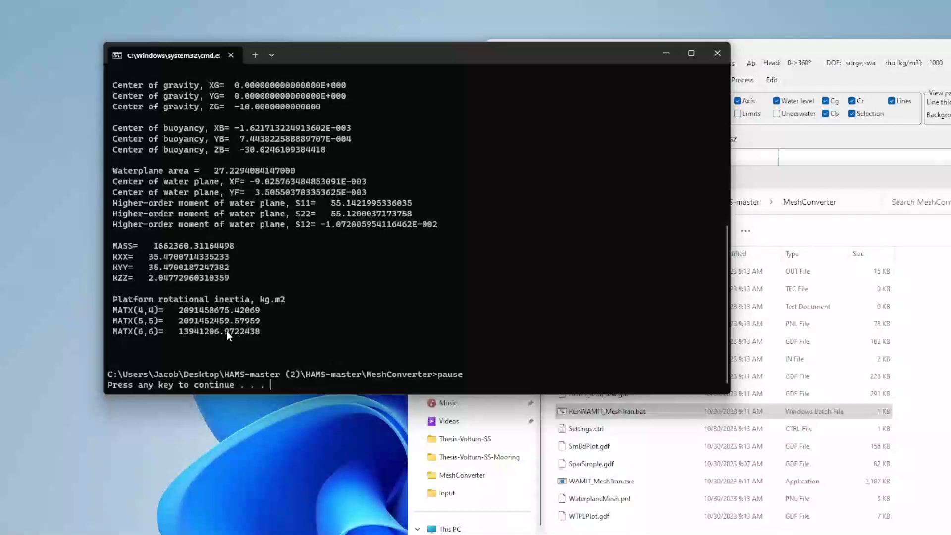
key("Return")
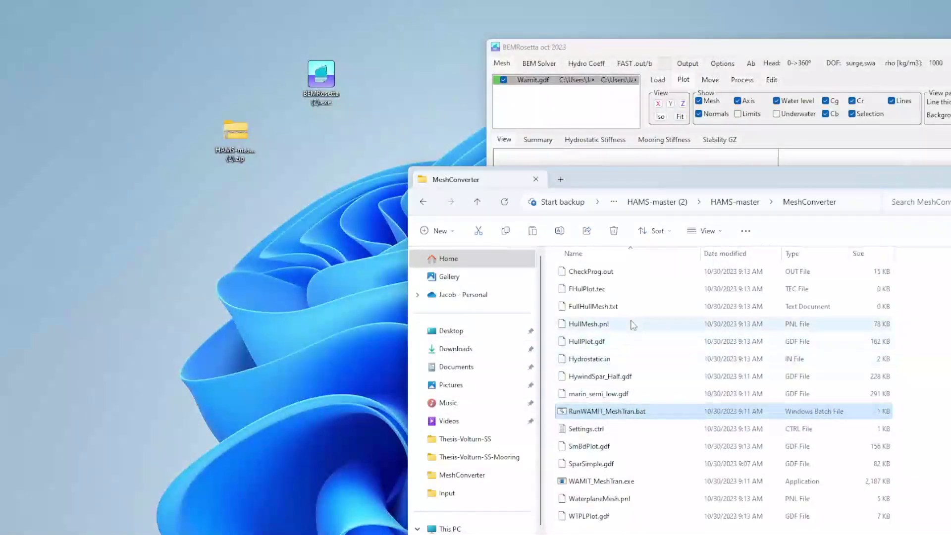
- Remove the existing Wamit mesh from BEMRosetta and load the converted HullMesh.pnl from the MeshConverter folder
left_click(612, 326)
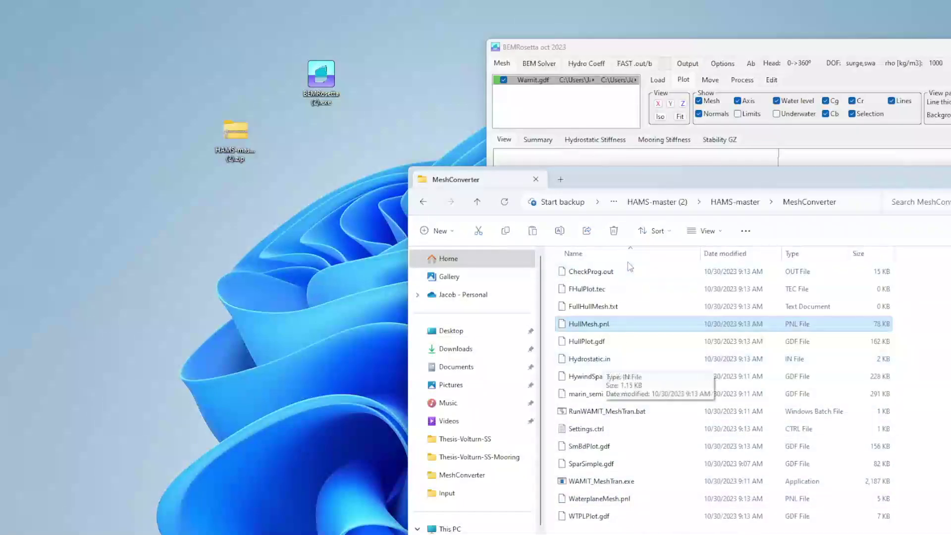
left_click_drag(634, 42, 216, 28)
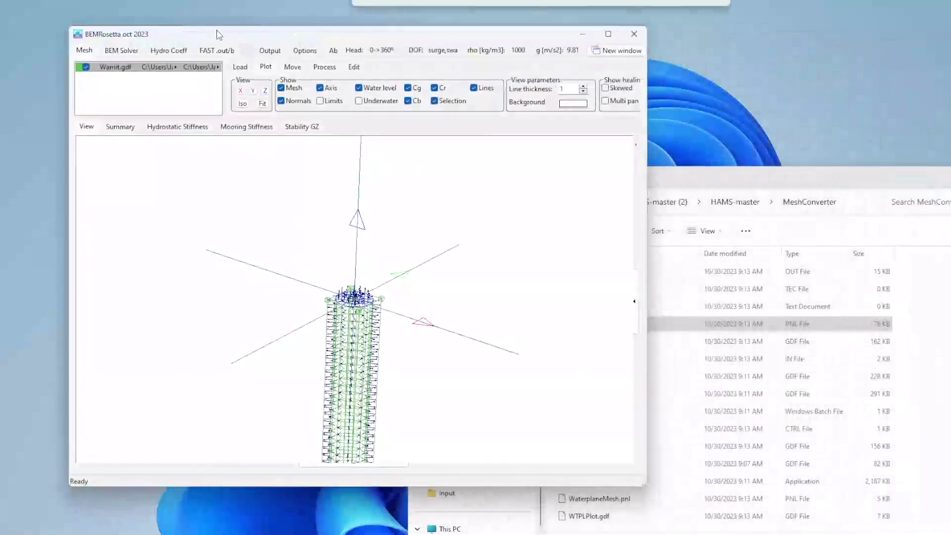
left_click(232, 68)
left_click(296, 100)
left_click_drag(814, 177, 923, 96)
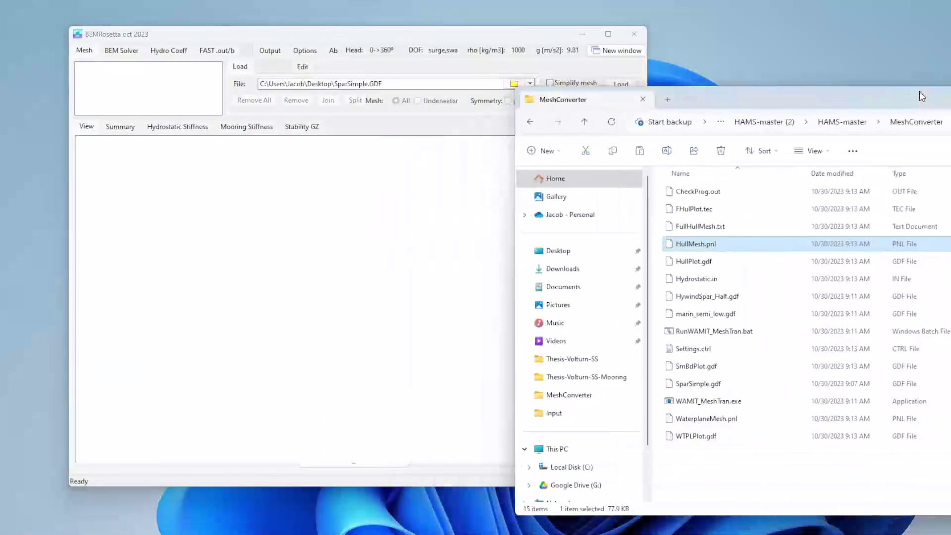
left_click_drag(713, 248, 136, 85)
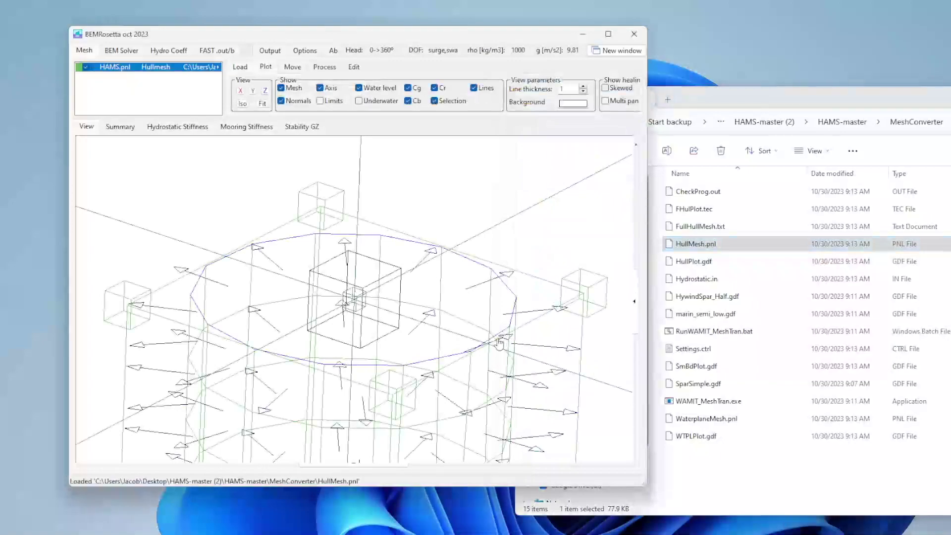
- Inspect the hull mesh, load WaterplaneMesh.pnl alongside it, and hide the hull mesh to show only the waterplane
scroll(497, 361, "down", 15)
left_click_drag(504, 402, 482, 447)
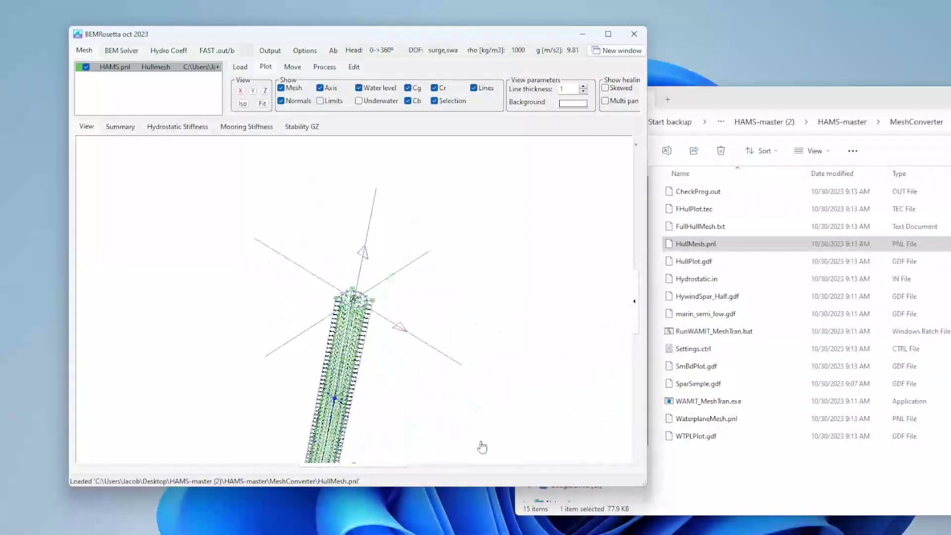
scroll(358, 306, "up", 15)
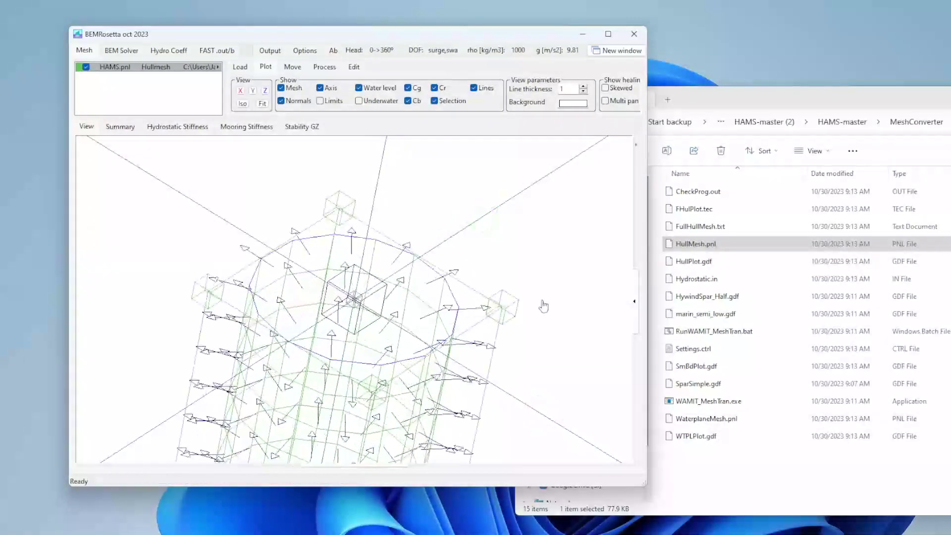
left_click_drag(558, 252, 495, 341)
left_click_drag(716, 420, 126, 105)
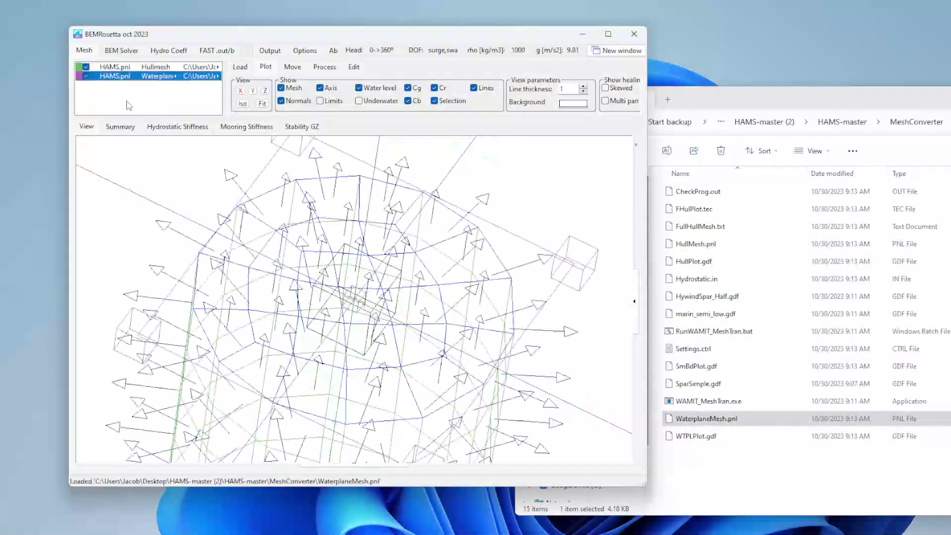
left_click(86, 68)
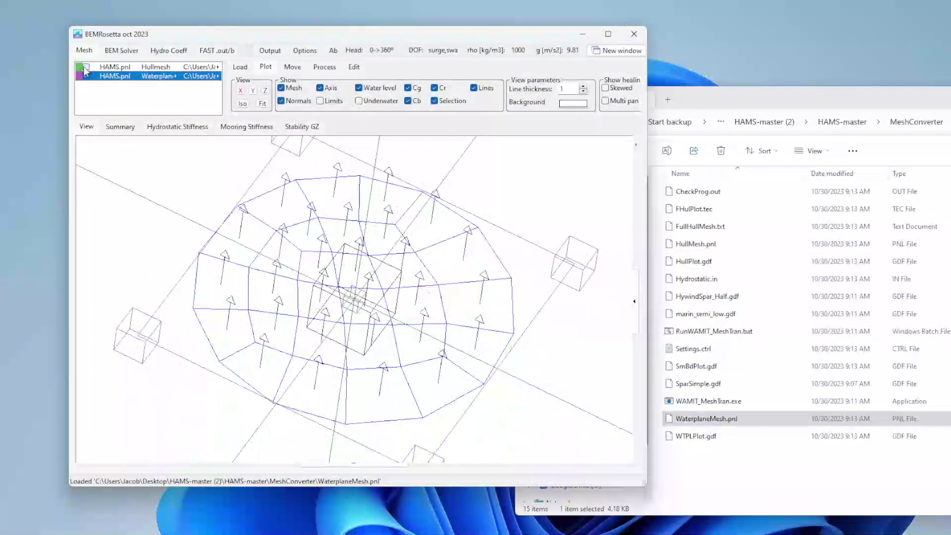
- Show the hull mesh again together with the waterplane mesh and inspect how the two fit
scroll(263, 327, "down", 7)
left_click_drag(444, 414, 157, 111)
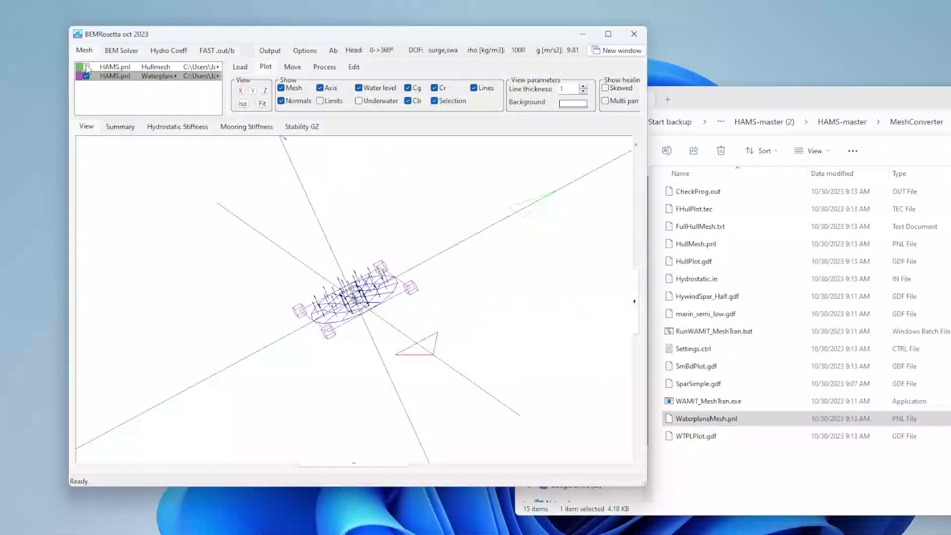
left_click(86, 67)
left_click_drag(211, 215, 303, 246)
- Copy HullMesh.pnl and WaterplaneMesh.pnl from MeshConverter into CertTest\SimpleSpar\Input, replacing the existing files
left_click(713, 419)
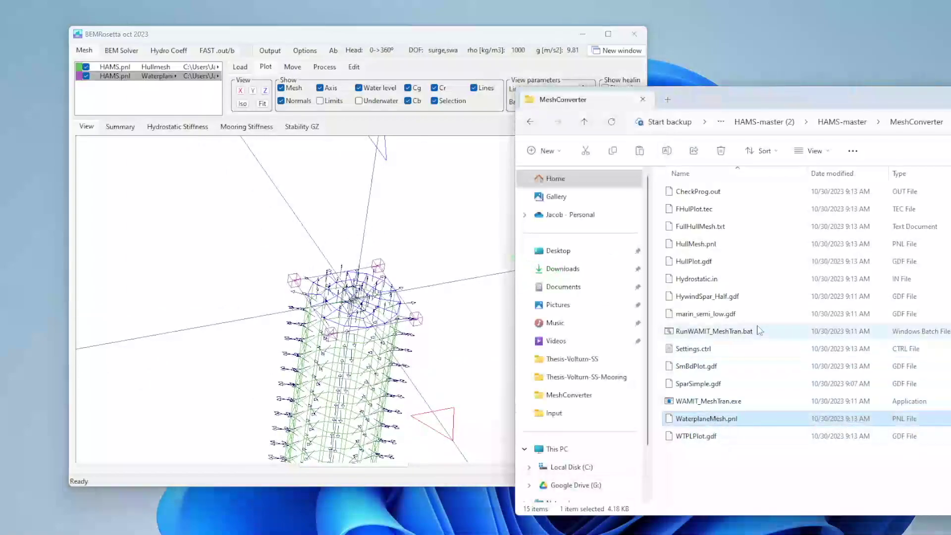
left_click(712, 243, "ctrl")
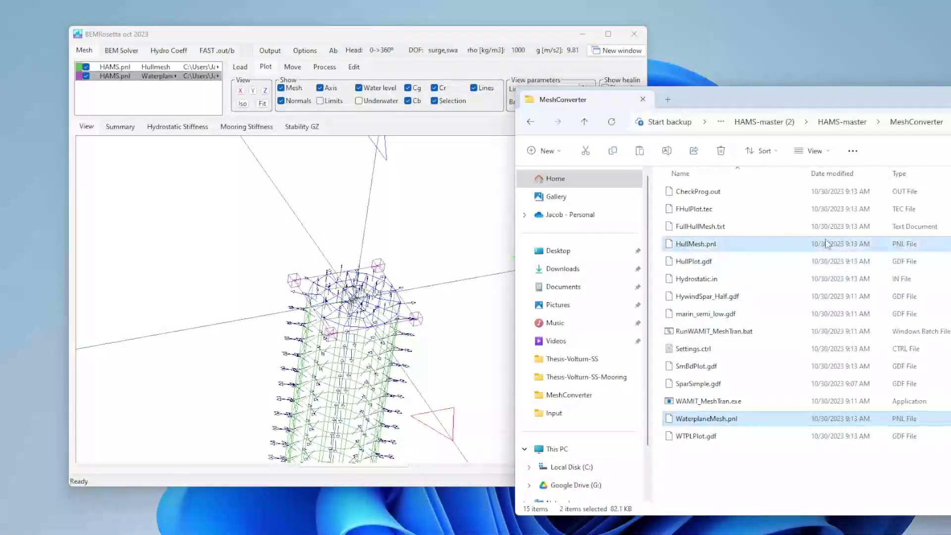
left_click(837, 124)
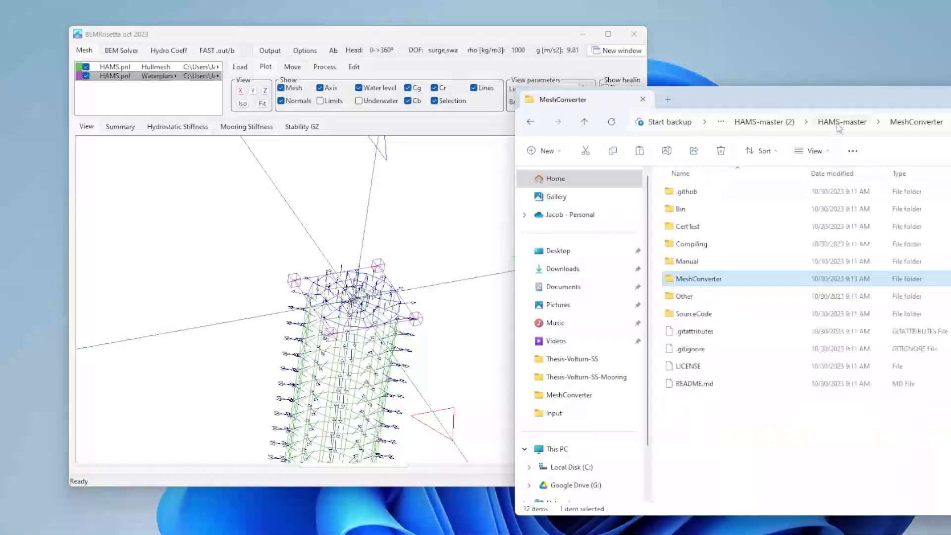
double_click(709, 229)
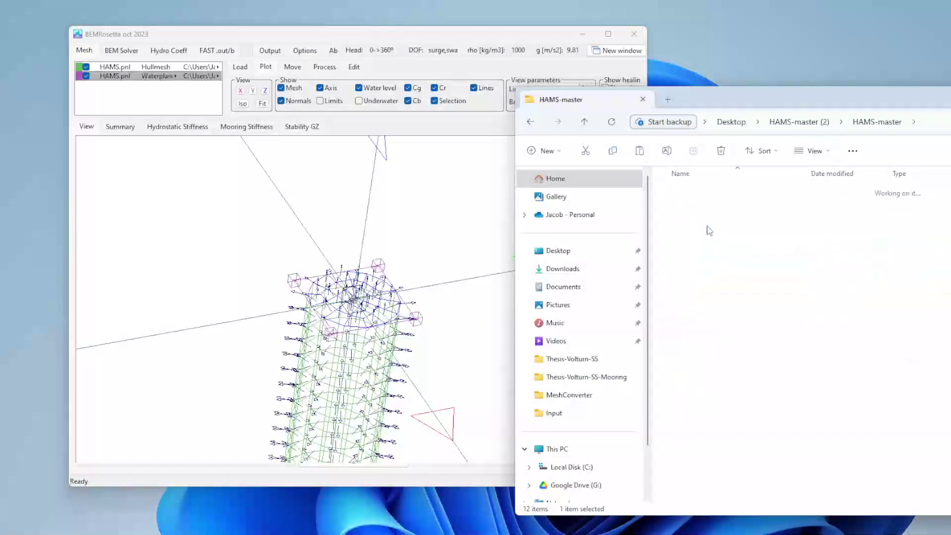
double_click(698, 261)
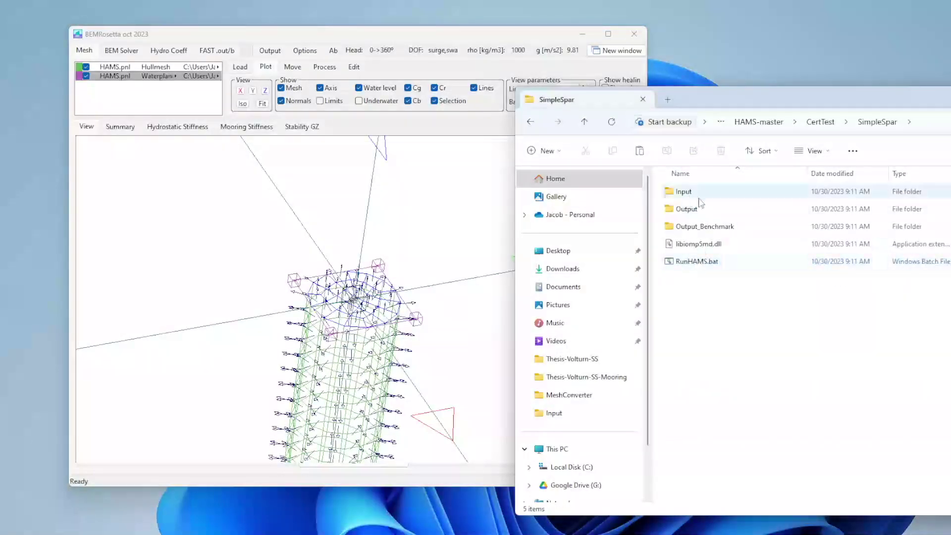
double_click(686, 192)
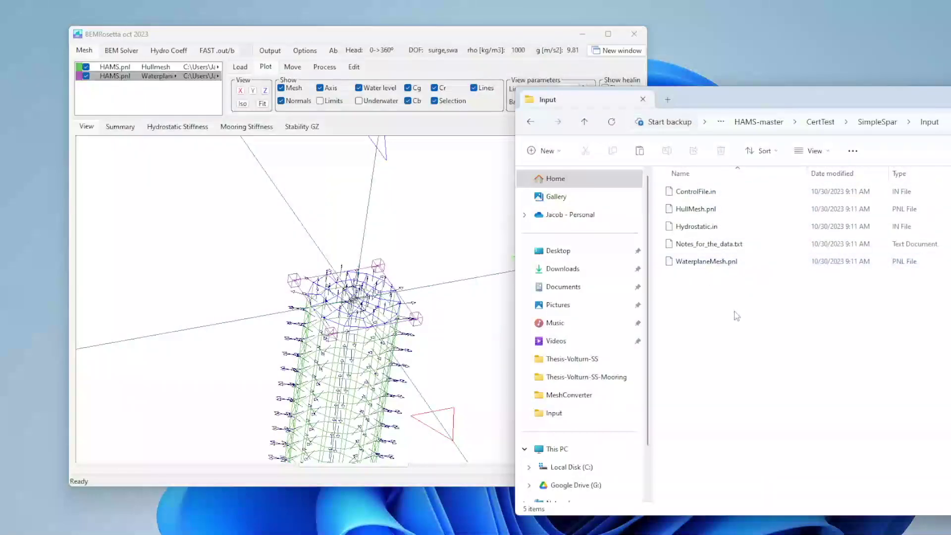
key("ctrl+v")
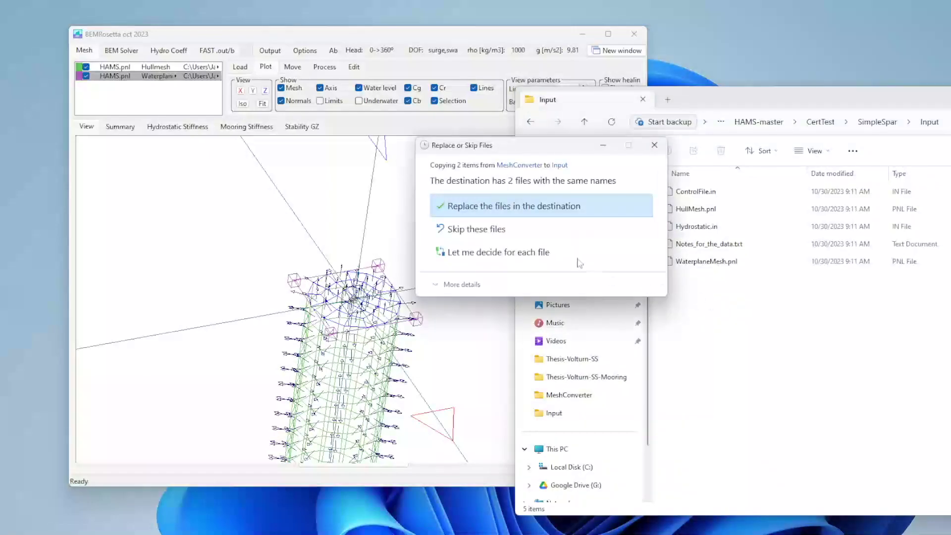
left_click(537, 210)
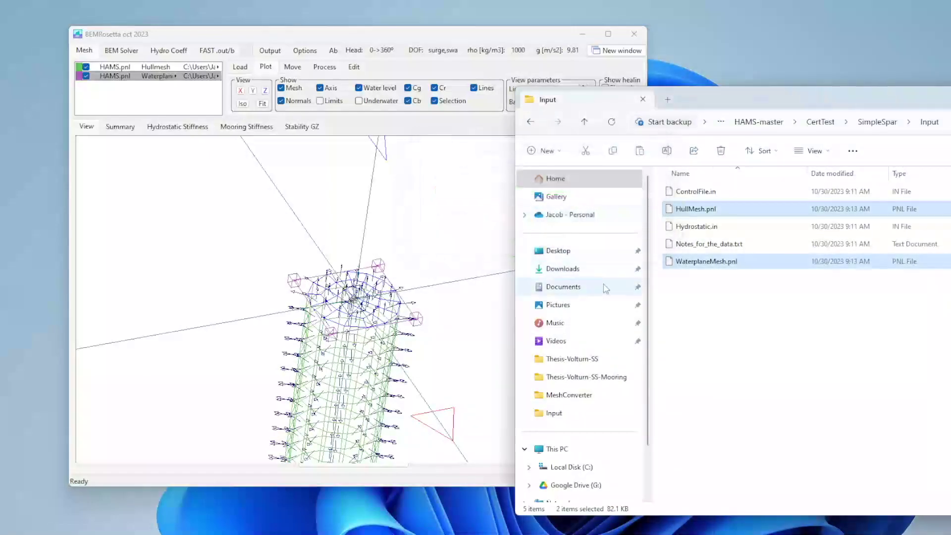
left_click(765, 367)
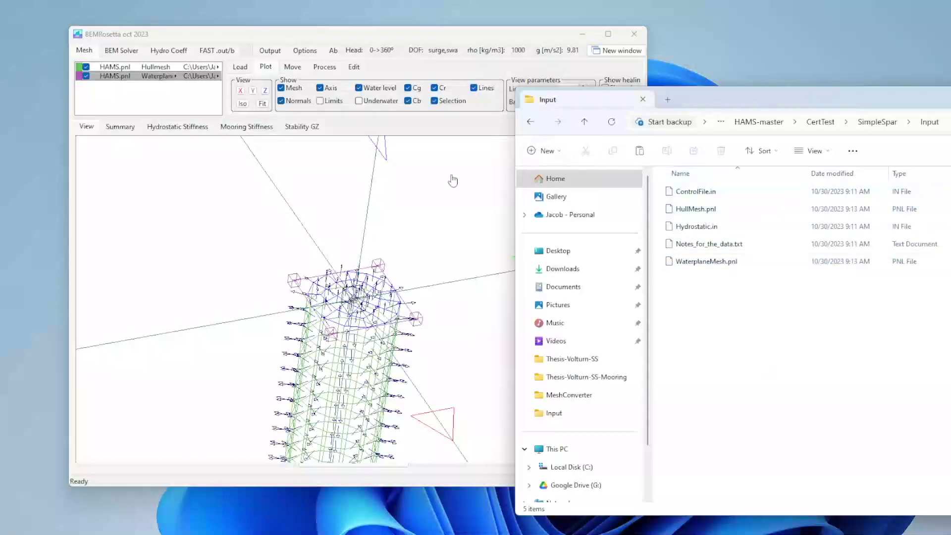
- Check the remaining steps in the HAMS Tutorial Google Doc and return to the Input folder in File Explorer
left_click(515, 520)
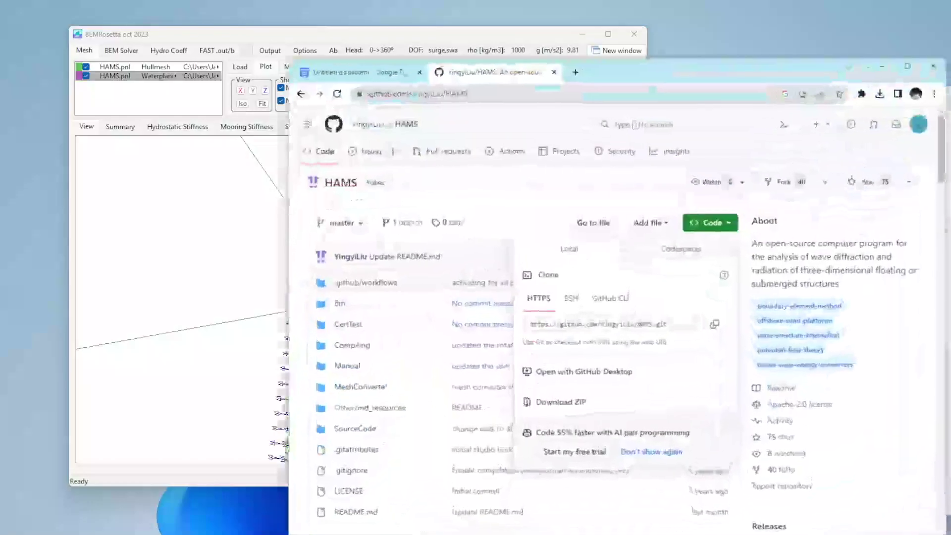
left_click(359, 72)
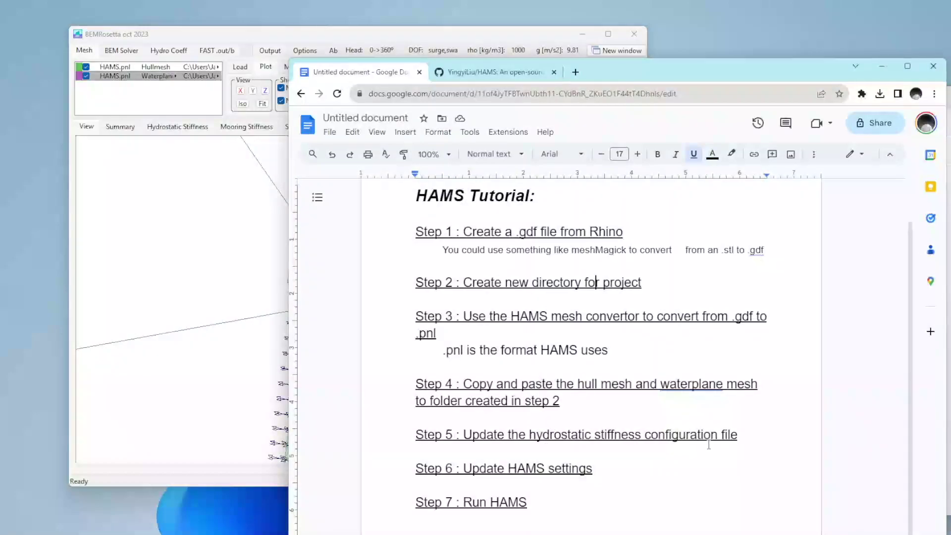
left_click(949, 245)
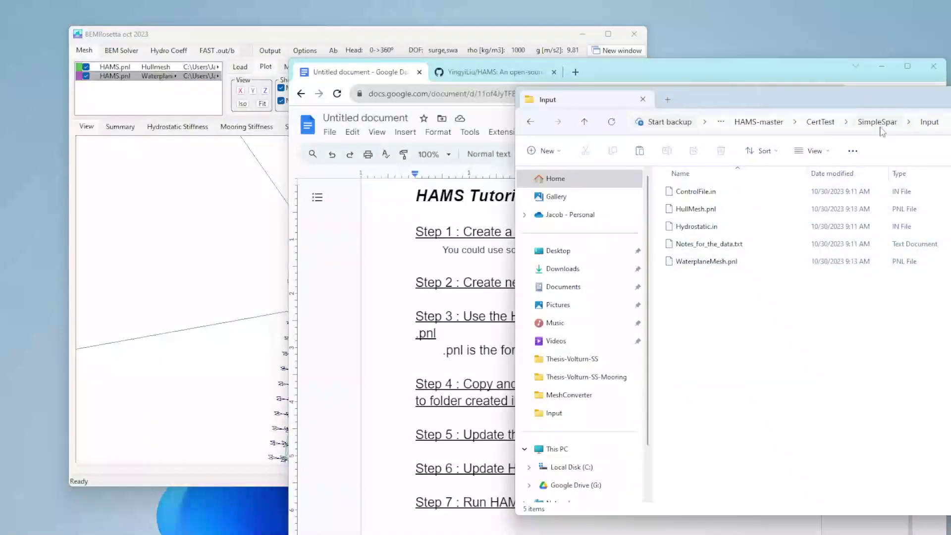
- Open Hydrostatic.in from the SimpleSpar Input folder in Notepad and enlarge the window to show all matrices
left_click(723, 232)
double_click(722, 230)
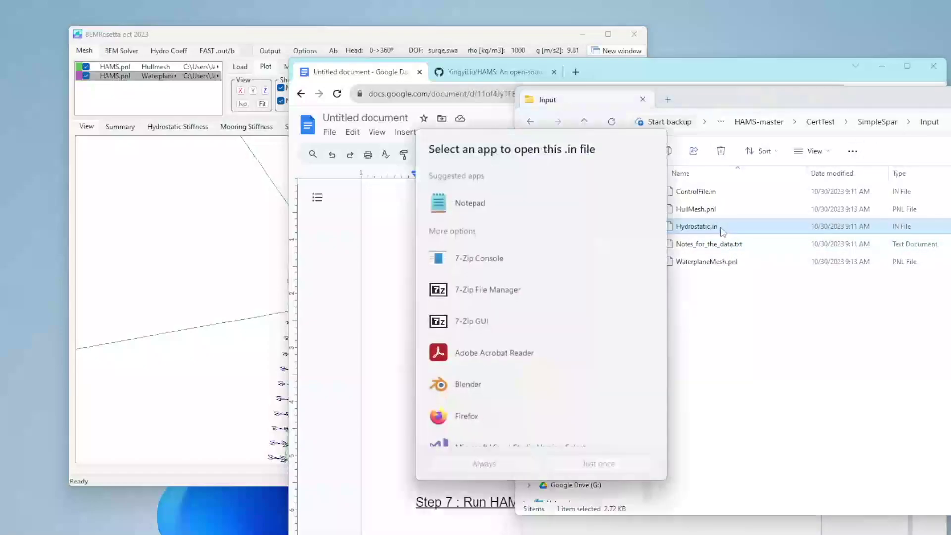
double_click(540, 208)
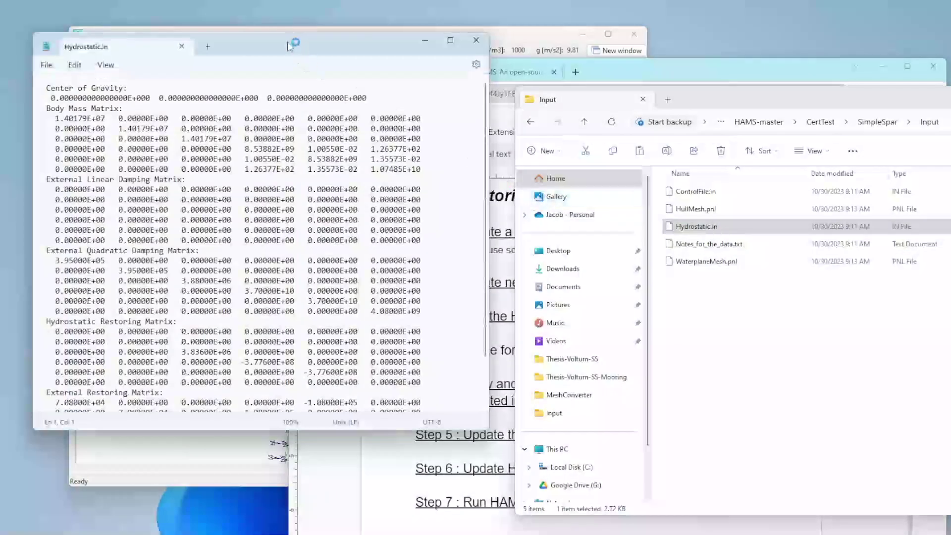
left_click_drag(619, 435, 943, 533)
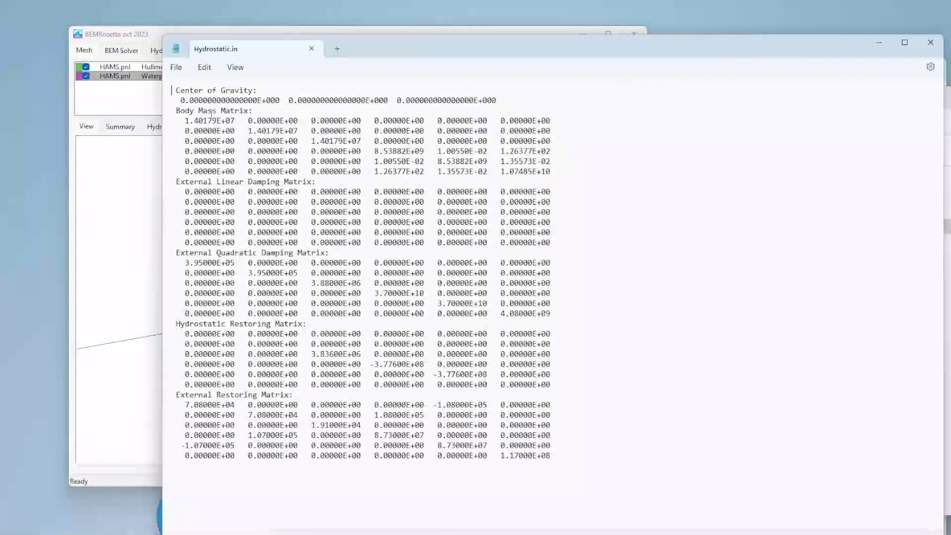
- Examine the Body Mass Matrix and the External Linear Damping Matrix in Hydrostatic.in
left_click_drag(186, 119, 559, 168)
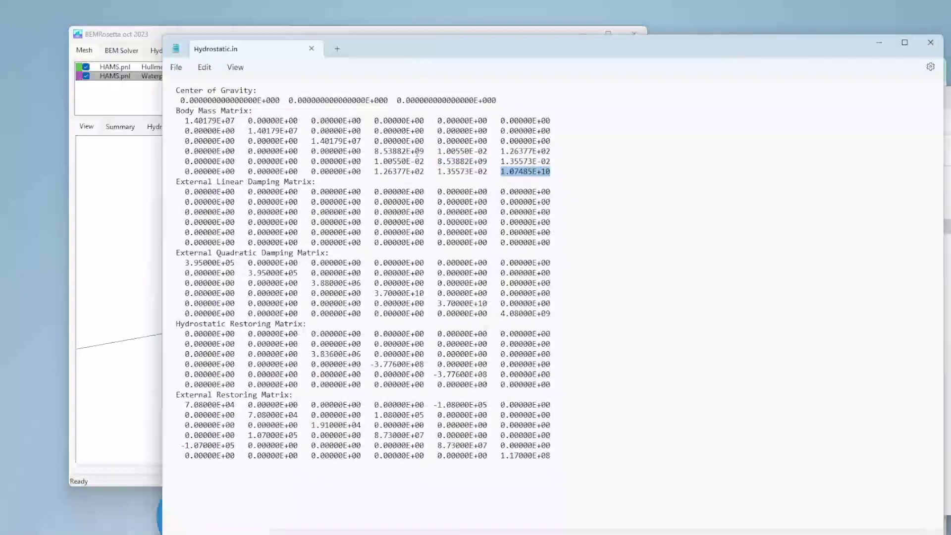
left_click_drag(384, 151, 392, 151)
left_click(217, 120)
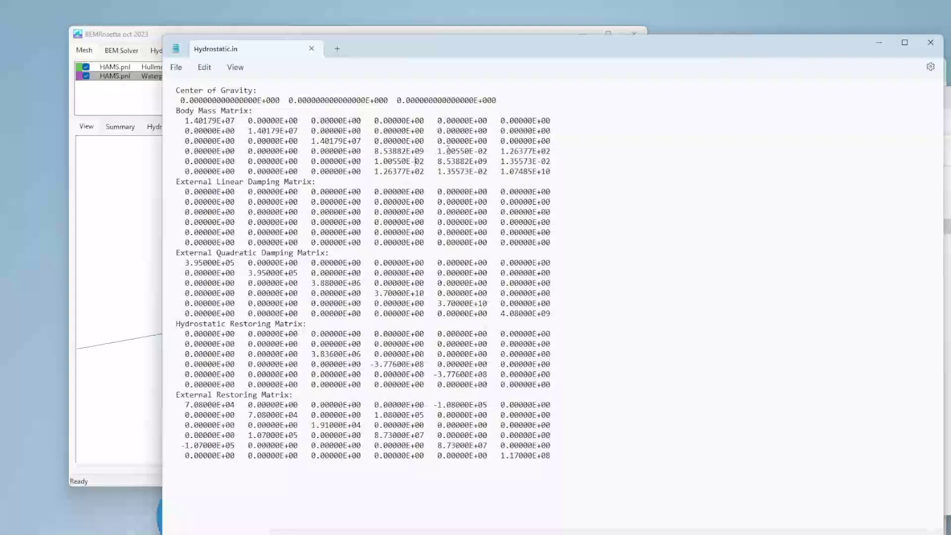
left_click_drag(492, 151, 445, 171)
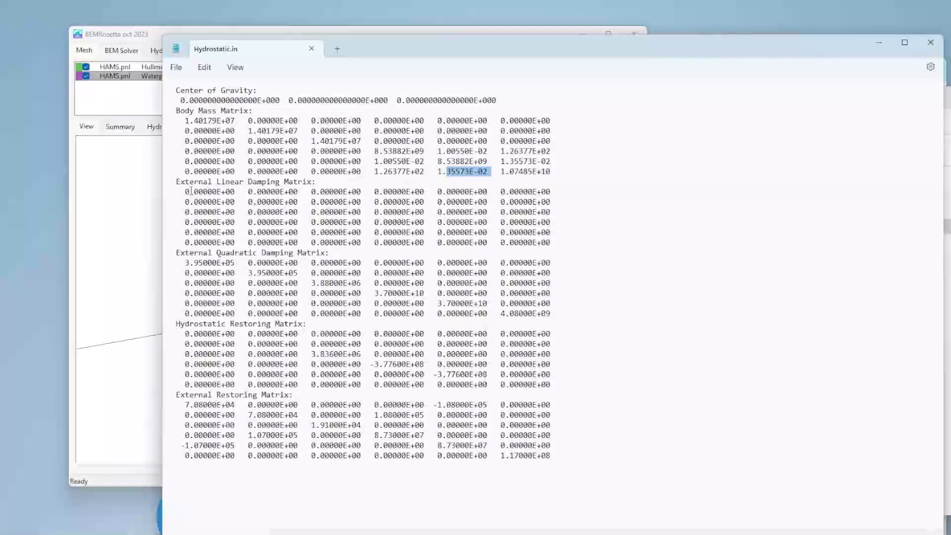
left_click_drag(173, 181, 417, 205)
left_click(505, 222)
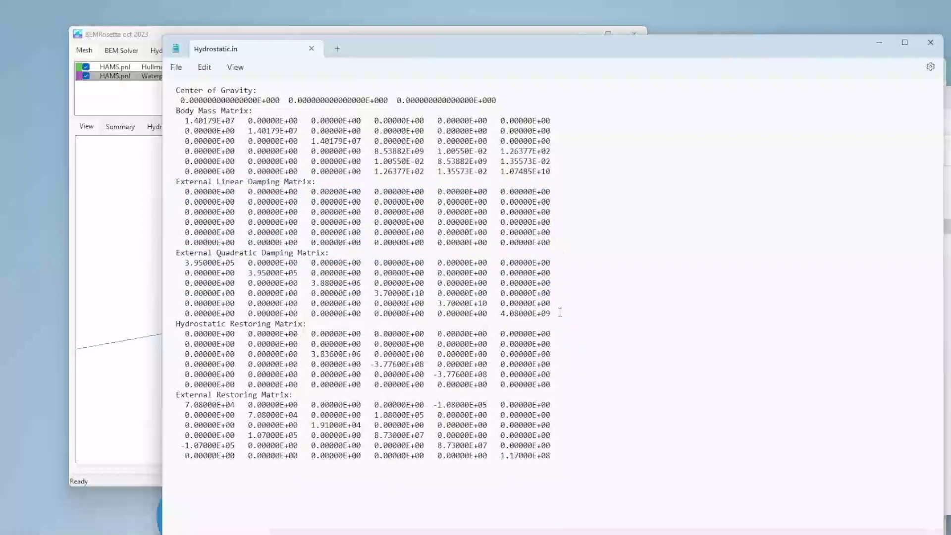
- Replace the External Quadratic Damping Matrix with the all-zero values copied from the External Linear Damping Matrix
left_click_drag(560, 312, 171, 261)
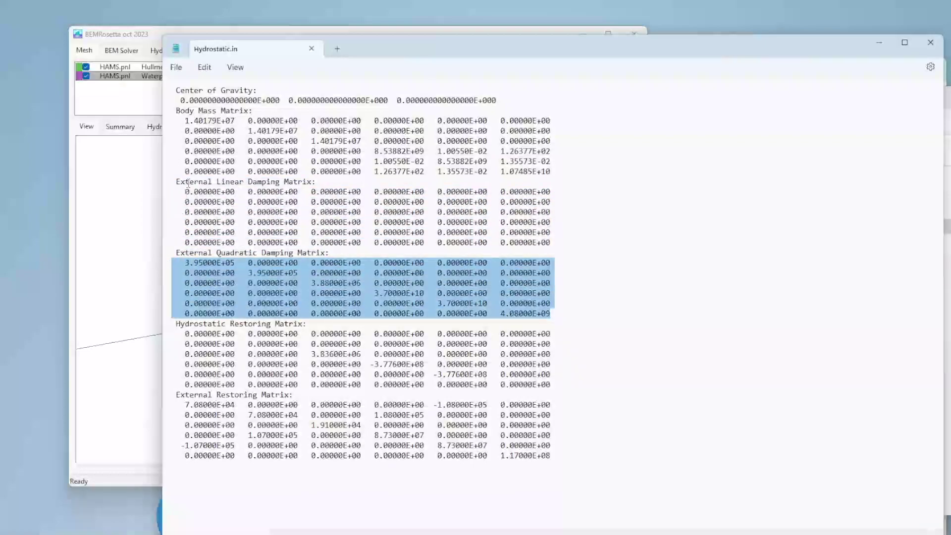
mouse_move(183, 191)
left_mouse_down()
mouse_move(545, 231)
mouse_move(552, 242)
mouse_move(184, 191)
left_mouse_up()
key("ctrl+c")
left_click(551, 243)
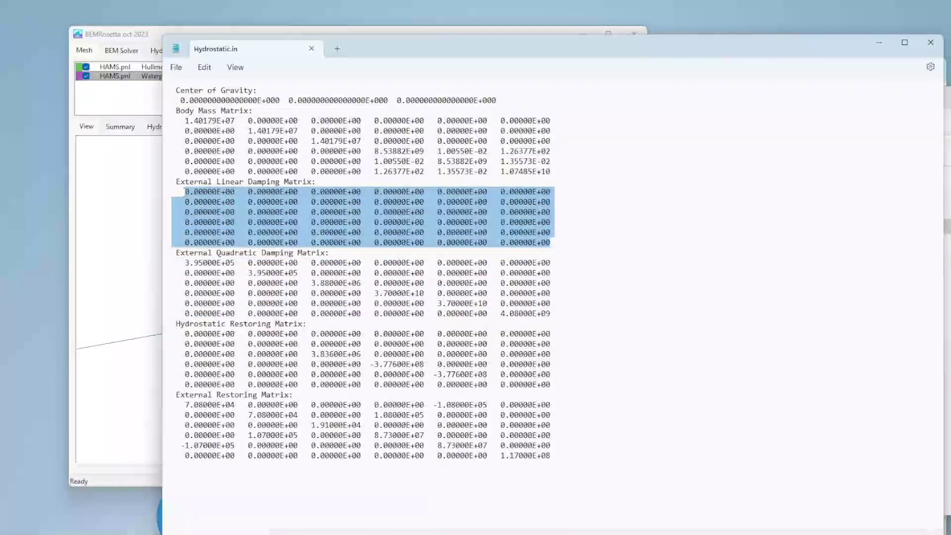
mouse_move(185, 261)
left_mouse_down()
mouse_move(550, 273)
mouse_move(551, 313)
mouse_move(208, 273)
mouse_move(187, 262)
left_mouse_up()
left_click(551, 311)
key("ctrl+v")
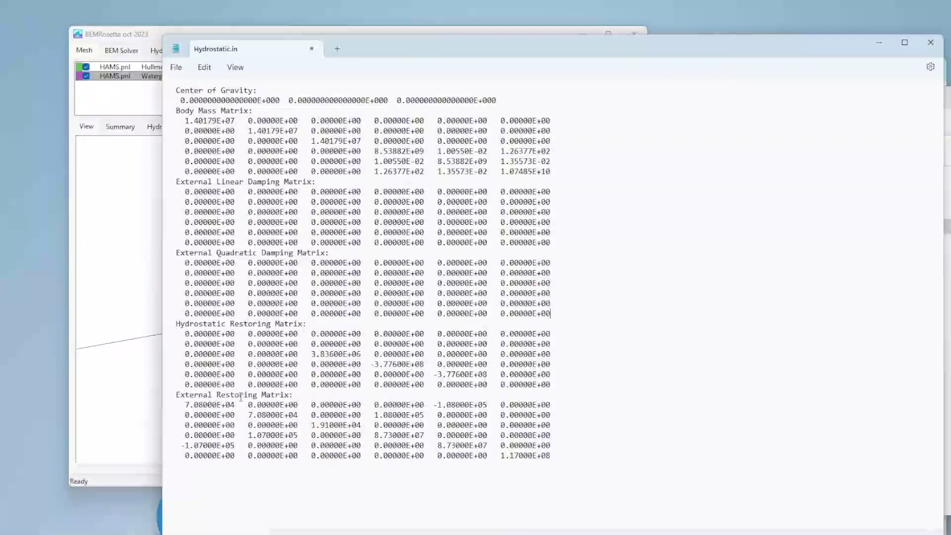
- Overwrite the External Restoring Matrix with the copied all-zero matrix and save Hydrostatic.in
left_click_drag(185, 404, 598, 453)
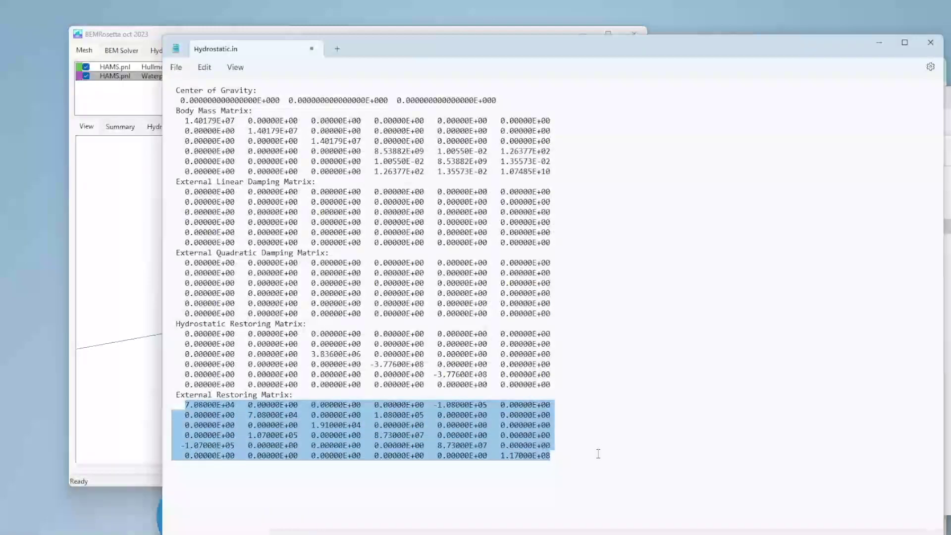
key("ctrl+v")
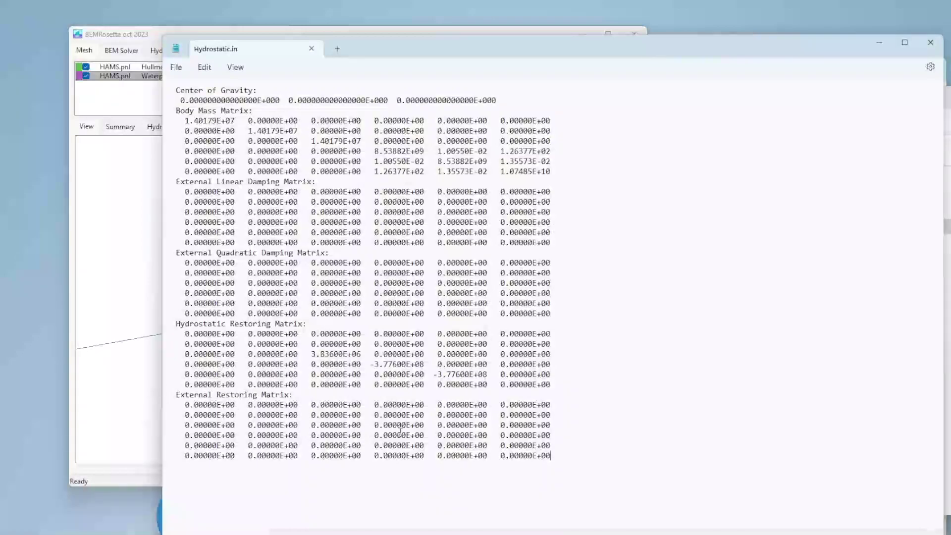
left_click(375, 416)
- Move Notepad out of the way and open the converter's Hydrostatic.in from HAMS-master\MeshConverter in Notepad
left_click_drag(418, 50, 520, 308)
left_click(878, 123)
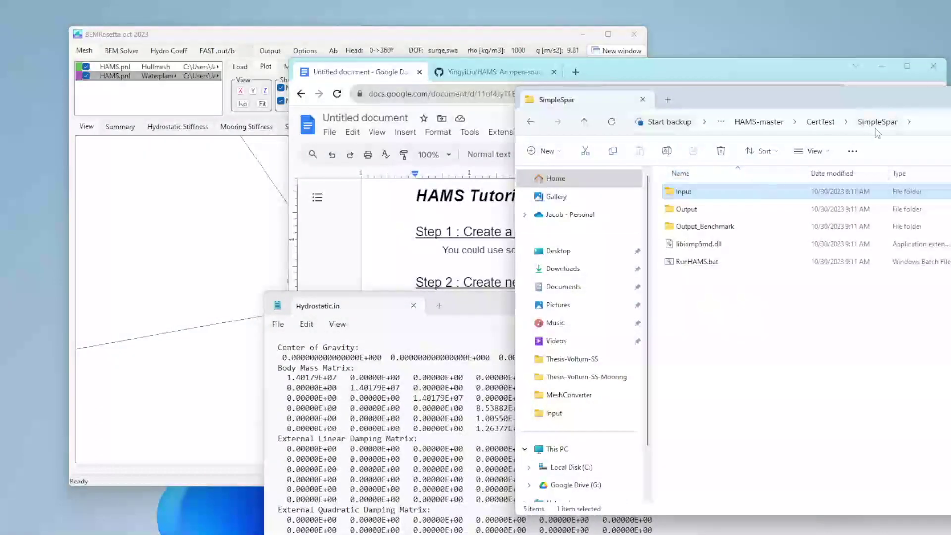
left_click(827, 126)
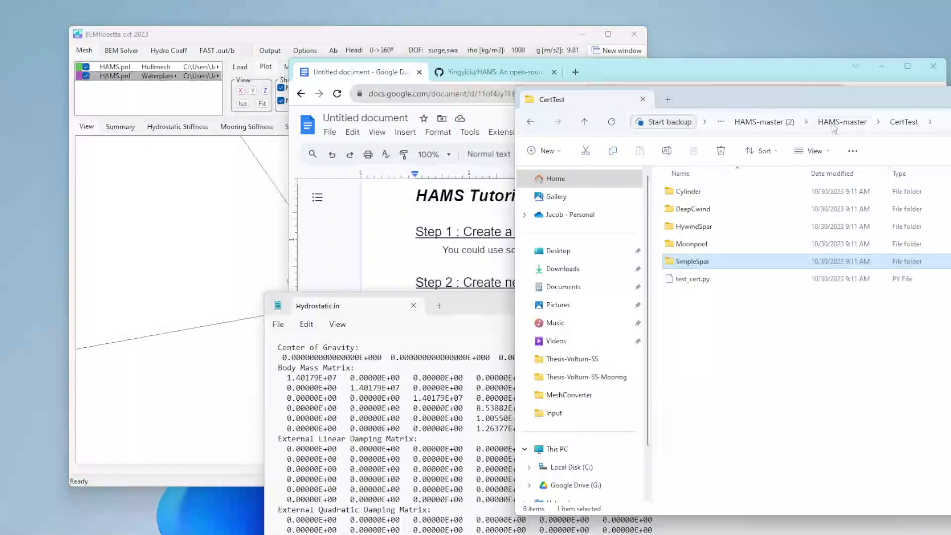
left_click(807, 126)
double_click(713, 278)
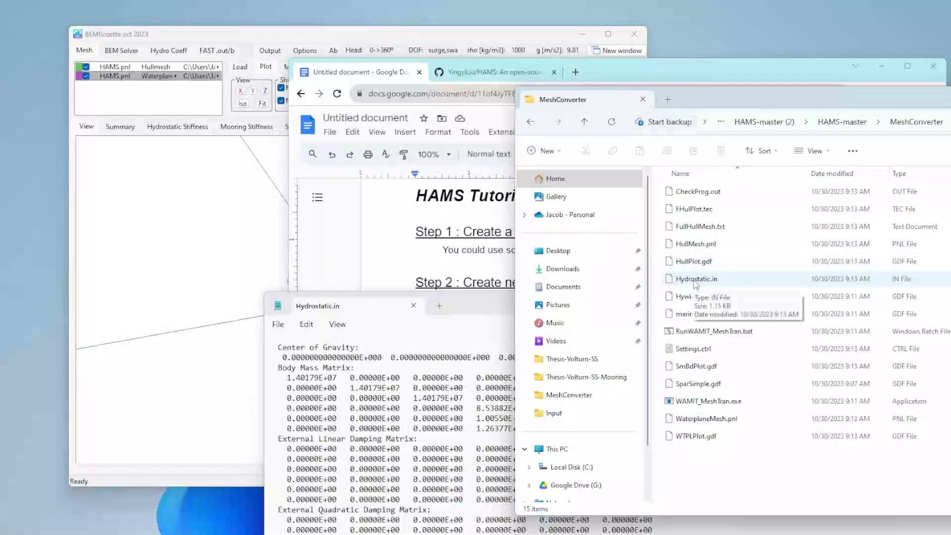
double_click(701, 280)
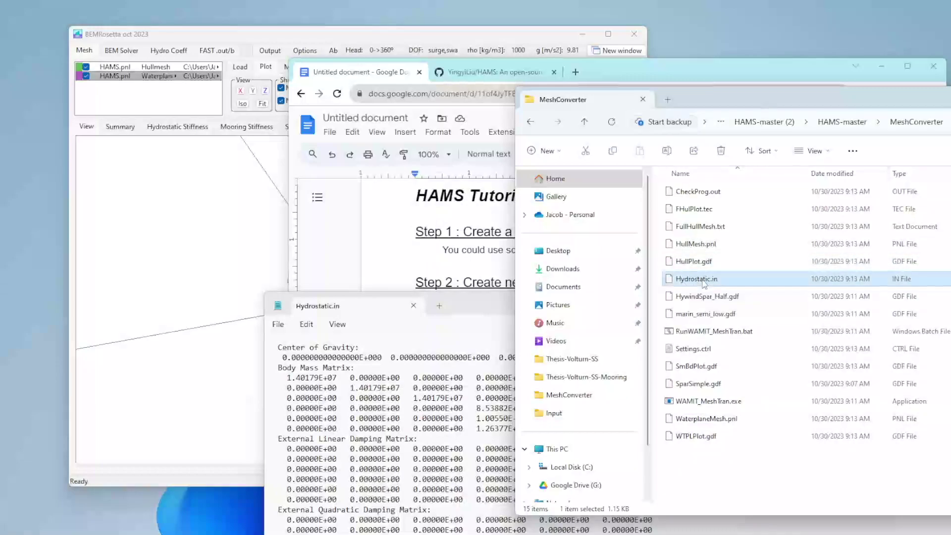
left_click(469, 204)
left_click(599, 463)
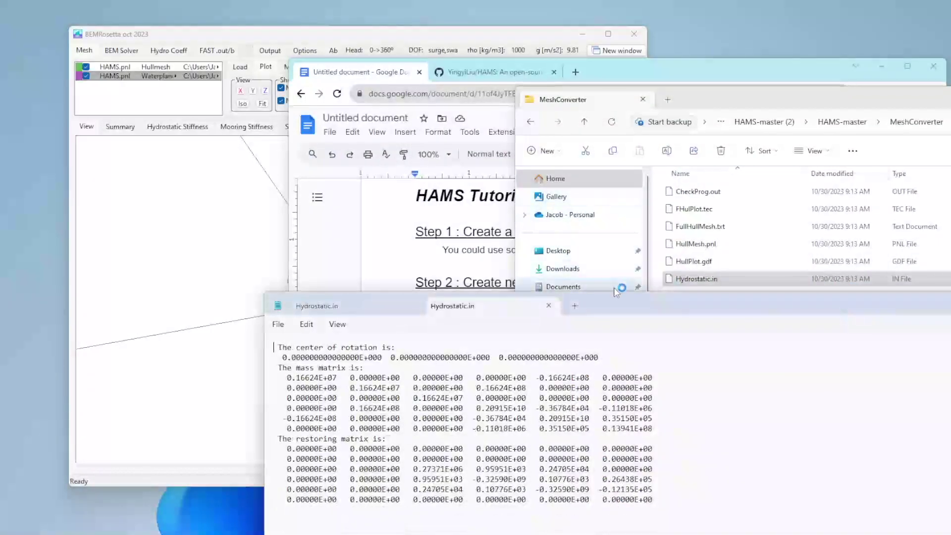
- Bring the converter's Hydrostatic.in into full view and examine its mass matrix
left_click_drag(592, 208, 595, 92)
left_click_drag(548, 191, 706, 254)
left_click(279, 170)
left_click_drag(713, 289, 208, 160)
left_click(317, 165)
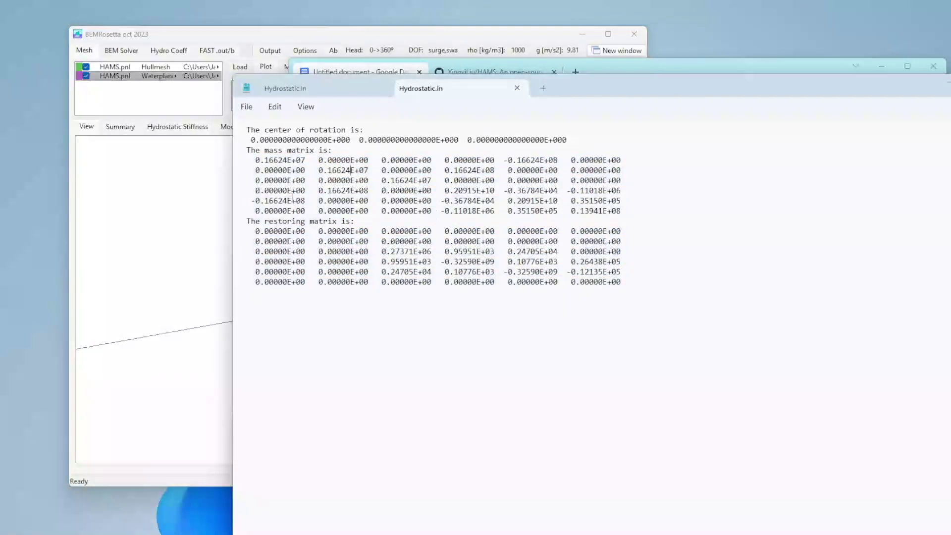
left_click_drag(252, 159, 626, 208)
left_click(463, 190)
- Replace the Body Mass Matrix in the project's Hydrostatic.in with the mass matrix copied from the converter's Hydrostatic.in
left_click_drag(256, 159, 642, 209)
key("ctrl+c")
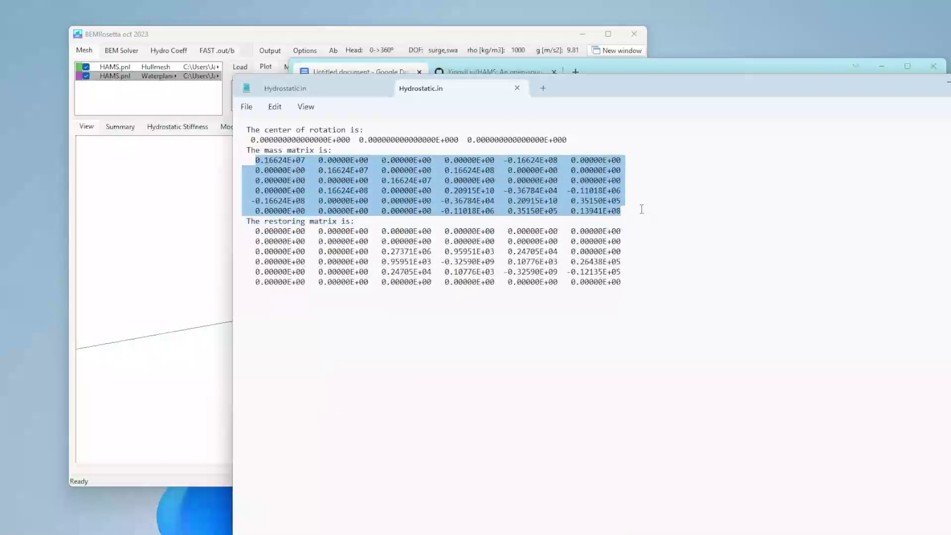
left_click(338, 85)
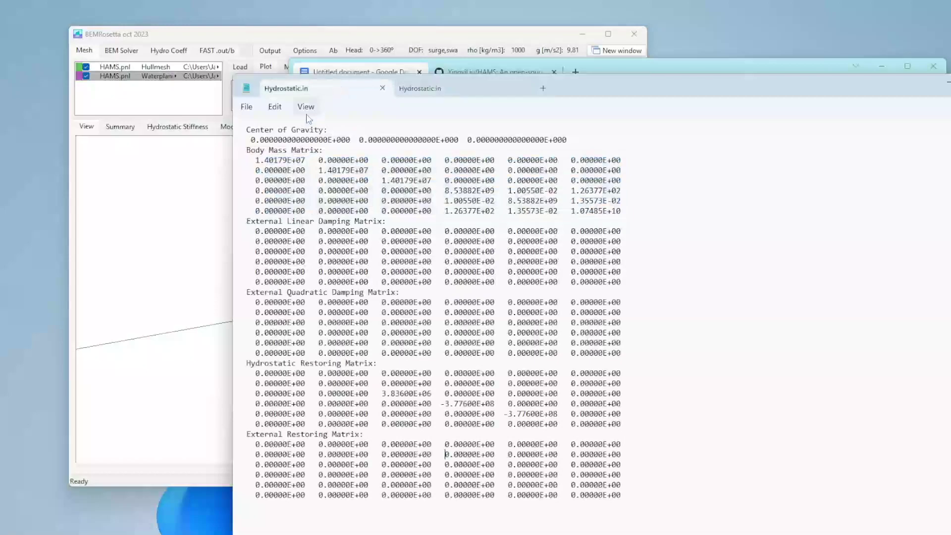
left_click_drag(256, 159, 625, 209)
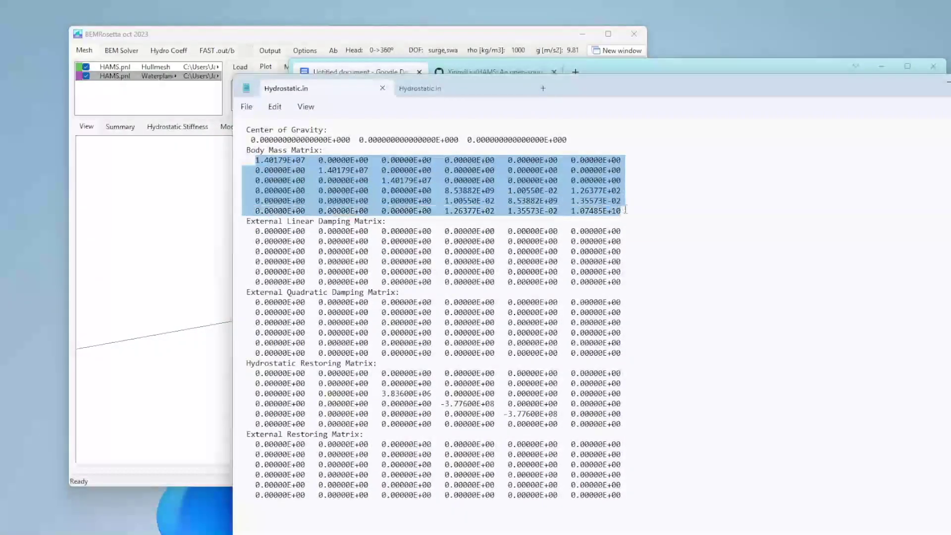
key("ctrl+v")
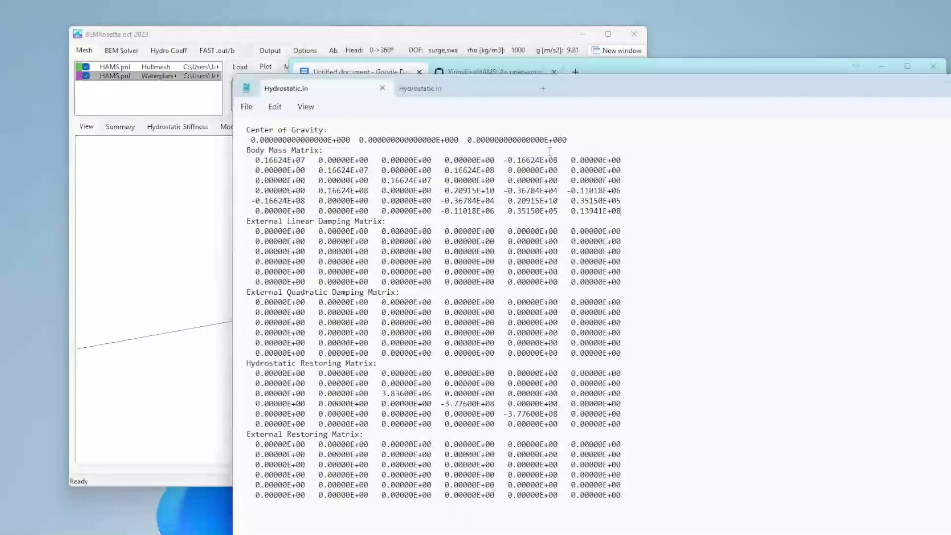
- Replace the Hydrostatic Restoring Matrix in the project's Hydrostatic.in with the restoring matrix copied from the converter's Hydrostatic.in
left_click(421, 88)
left_click_drag(255, 231, 751, 285)
key("ctrl+c")
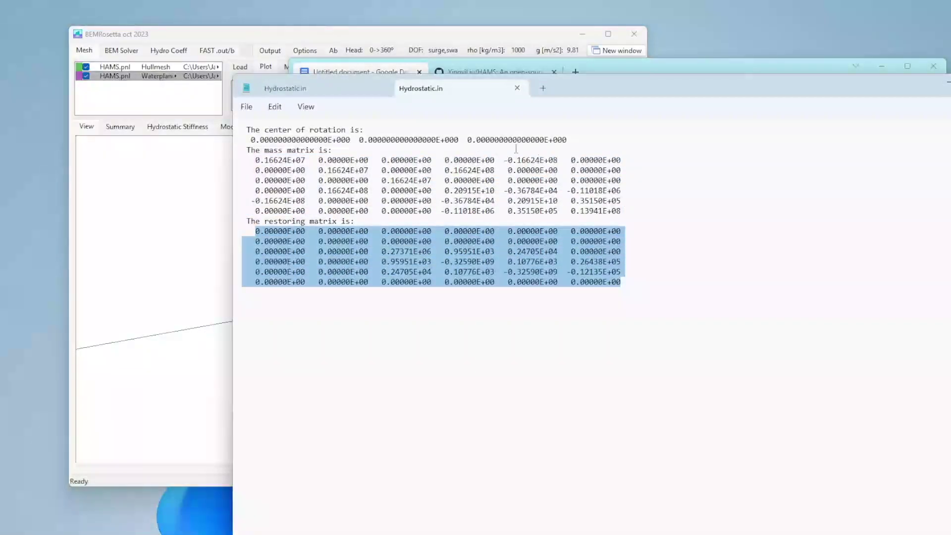
left_click(307, 88)
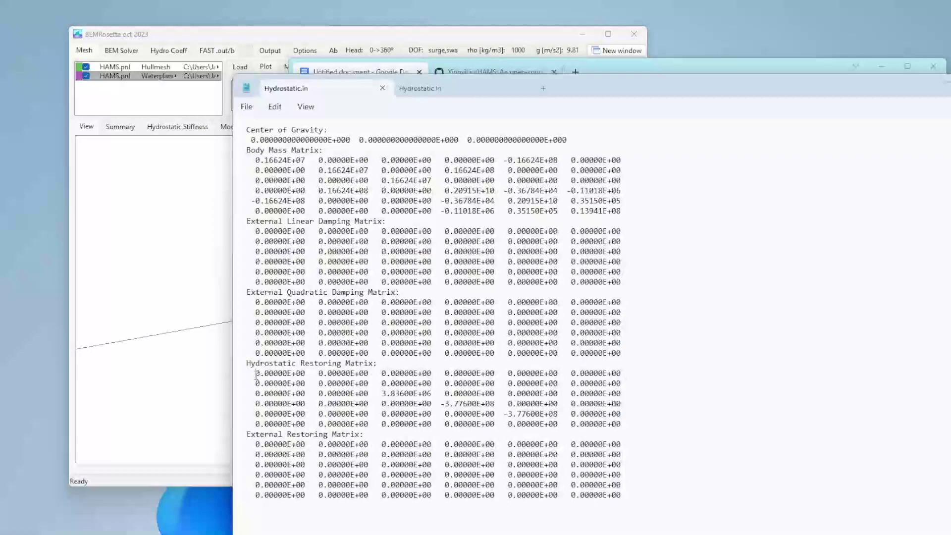
left_click_drag(256, 375, 635, 423)
key("ctrl+v")
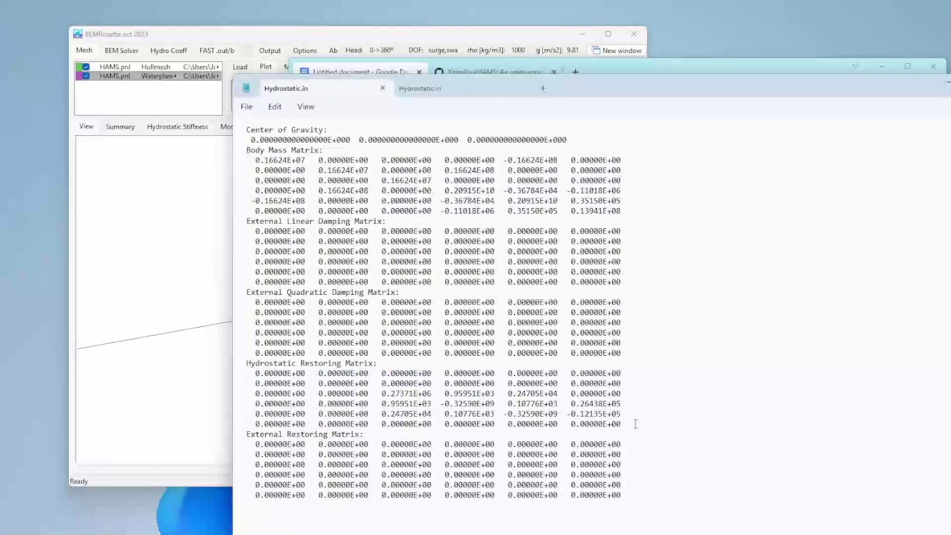
- Insert -1 in front of the third Center of Gravity value in the project's Hydrostatic.in, save the file and close Notepad
left_click(452, 89)
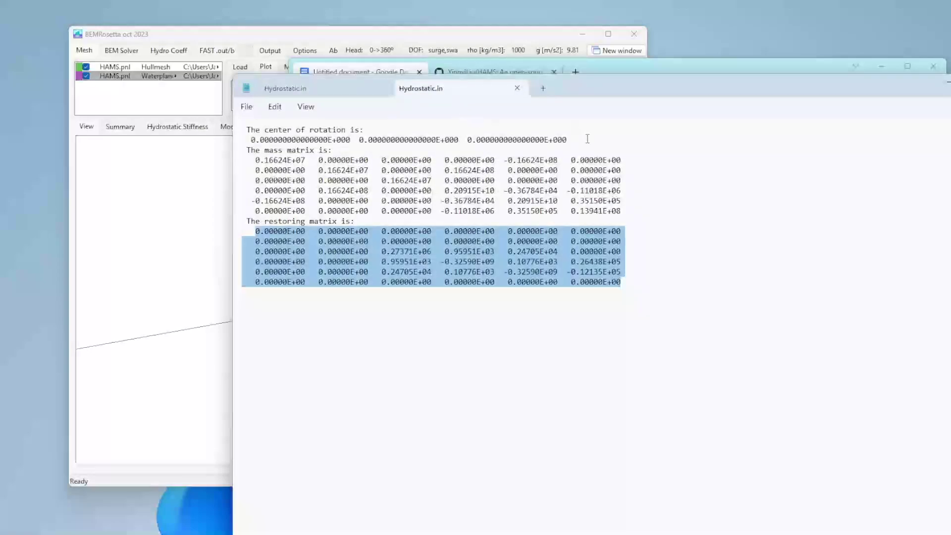
left_click(335, 89)
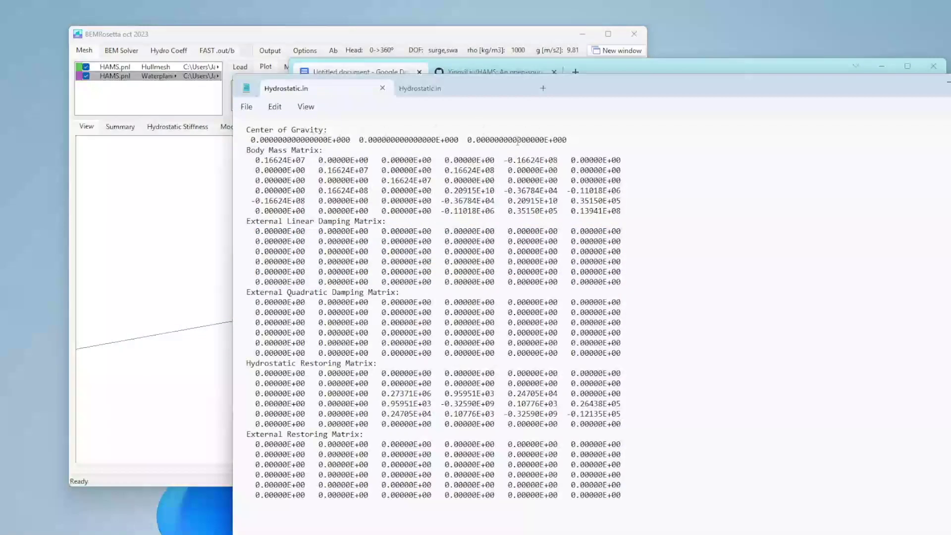
left_click(468, 140)
type("-1")
key("ctrl+s")
key("alt+F4")
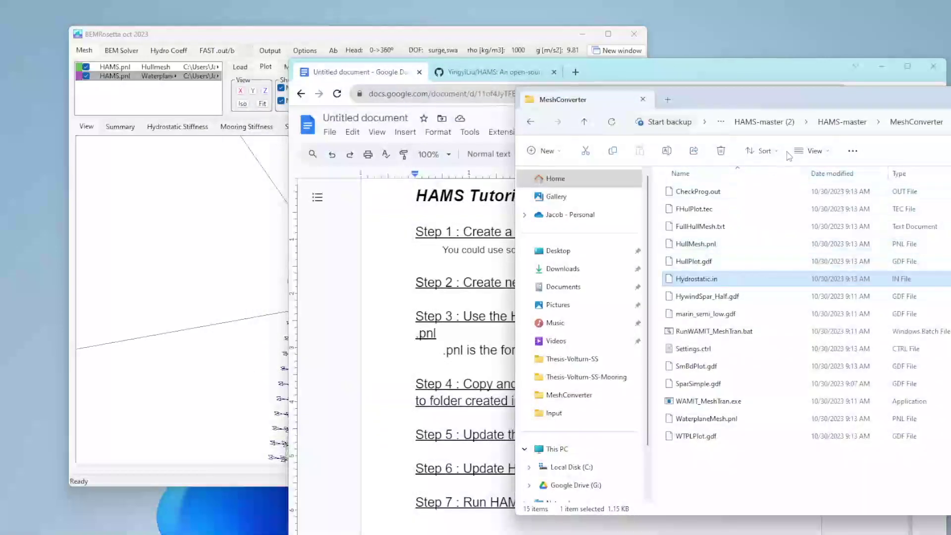
- Open the SimpleSpar folder inside CertTest and highlight Step 6, Update HAMS settings, in the tutorial document
left_click(842, 124)
double_click(694, 226)
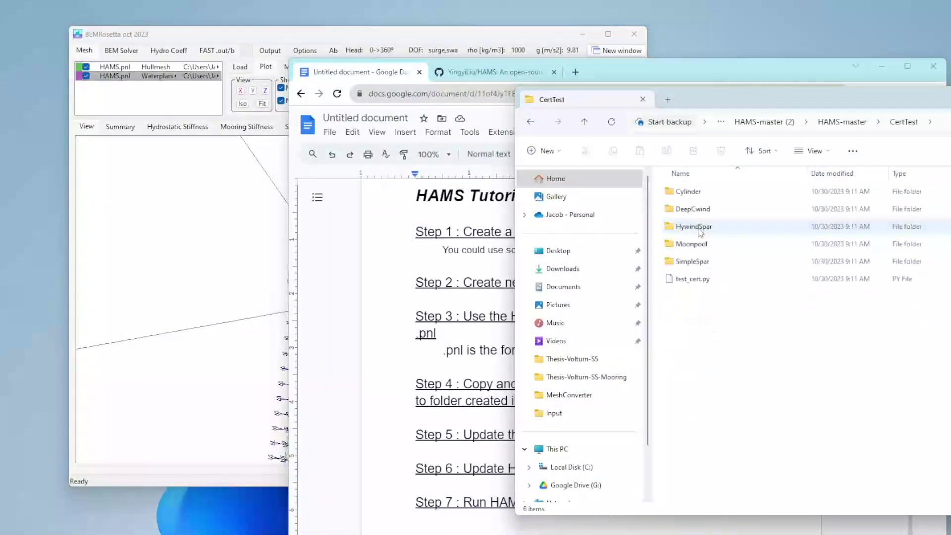
double_click(692, 261)
left_click_drag(771, 104, 508, 53)
left_click(508, 501)
left_click_drag(471, 469, 570, 475)
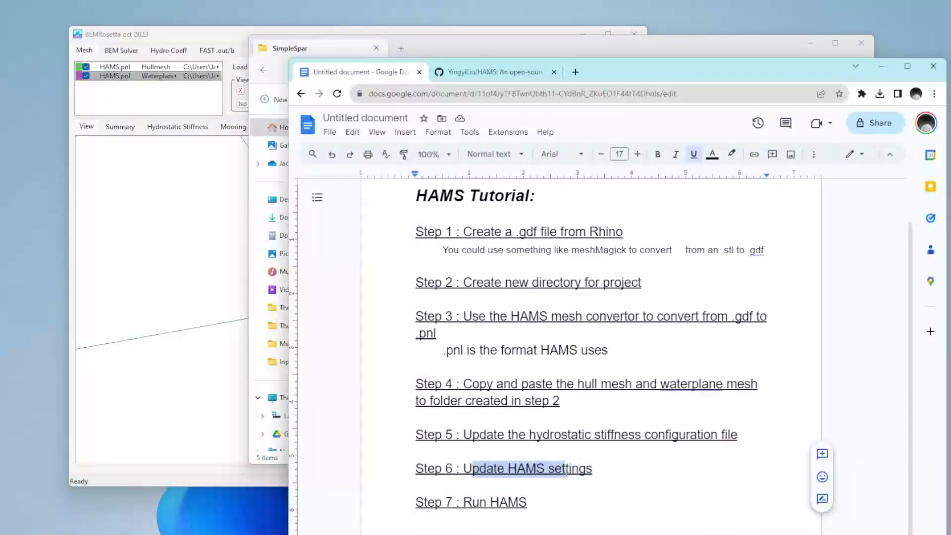
- Move the tutorial document aside, open ControlFile.in from SimpleSpar's Input folder and examine its Waterdepth value
left_click_drag(608, 68, 599, 252)
left_click(600, 251)
double_click(418, 140)
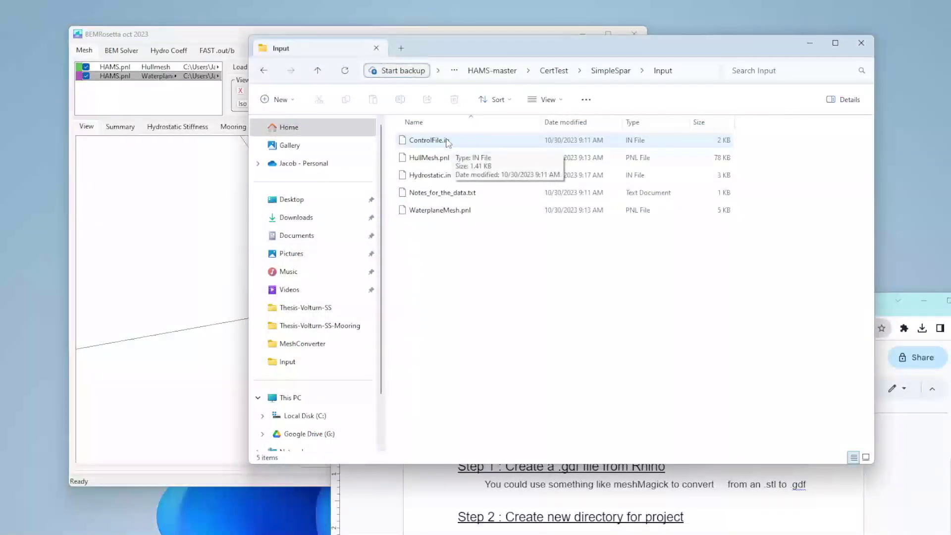
double_click(445, 140)
double_click(470, 202)
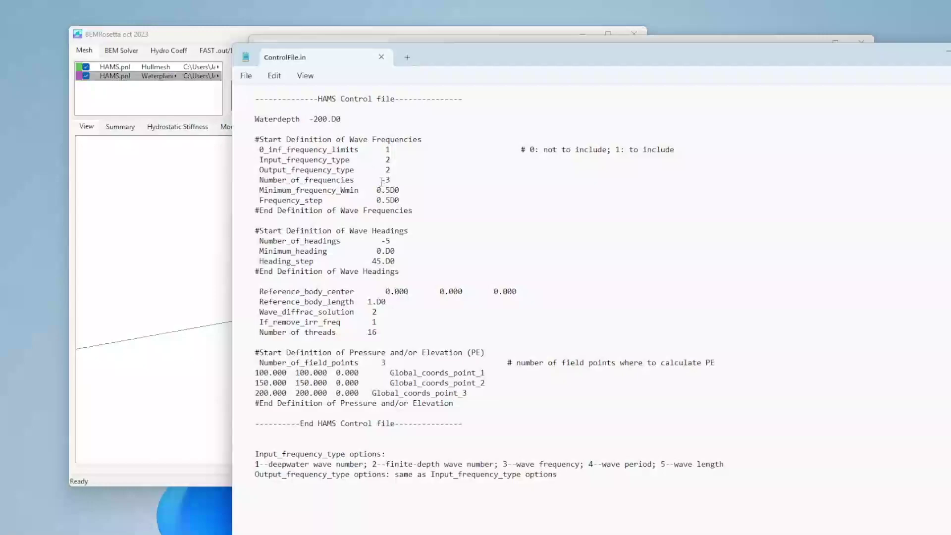
left_click_drag(313, 118, 335, 120)
left_click(318, 120)
left_click_drag(311, 121, 328, 117)
left_click(321, 121)
- Set Input_frequency_type to 3 and Output_frequency_type to 4 in ControlFile.in
left_click(385, 169)
type("3")
key("Down")
key("shift+Left")
- Set Number_of_frequencies to -100, and both Minimum_frequency_Wmin and Frequency_step to 0.05D0
double_click(388, 179)
type("100")
left_click(386, 189)
type("0")
left_click(387, 199)
type("0")
left_click_drag(593, 159, 386, 303)
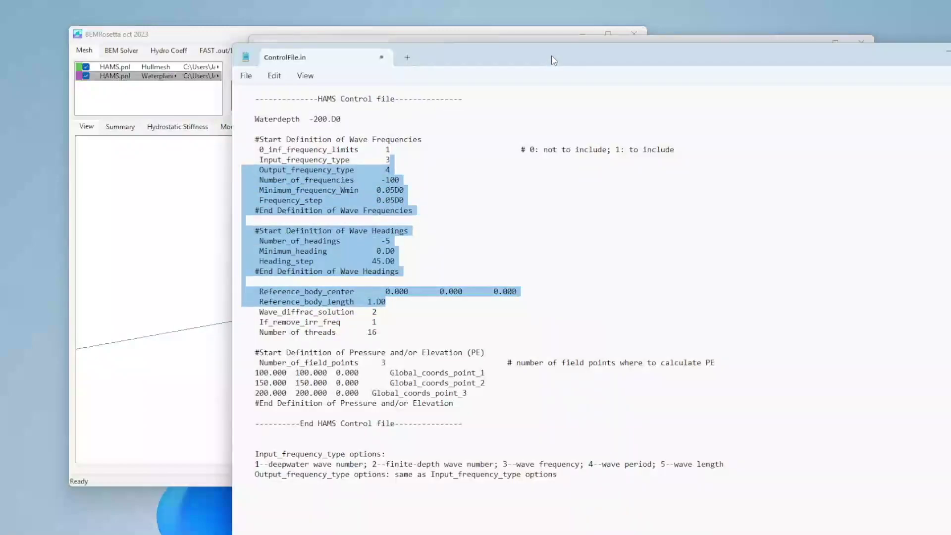
- Review the wave heading definitions and set Number_of_headings to -1
left_click_drag(554, 60, 619, 45)
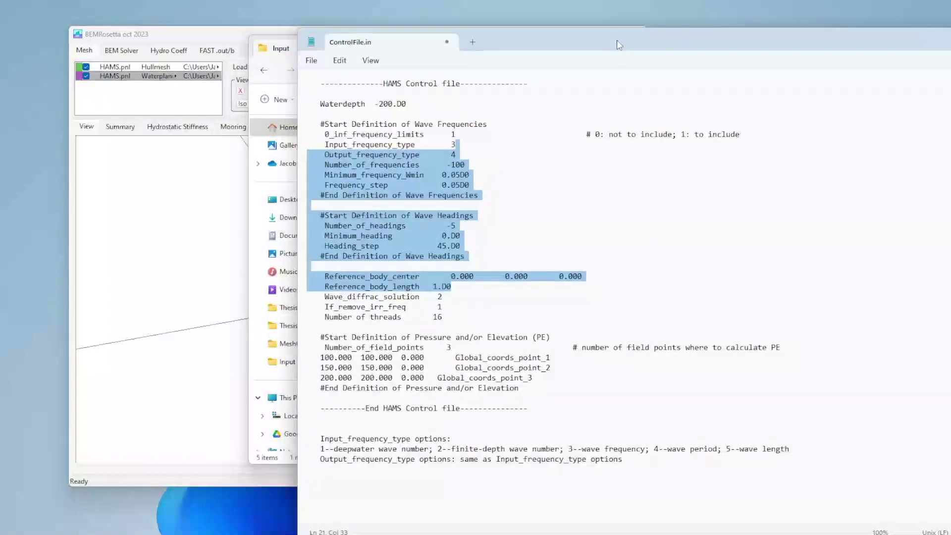
left_click_drag(446, 225, 457, 226)
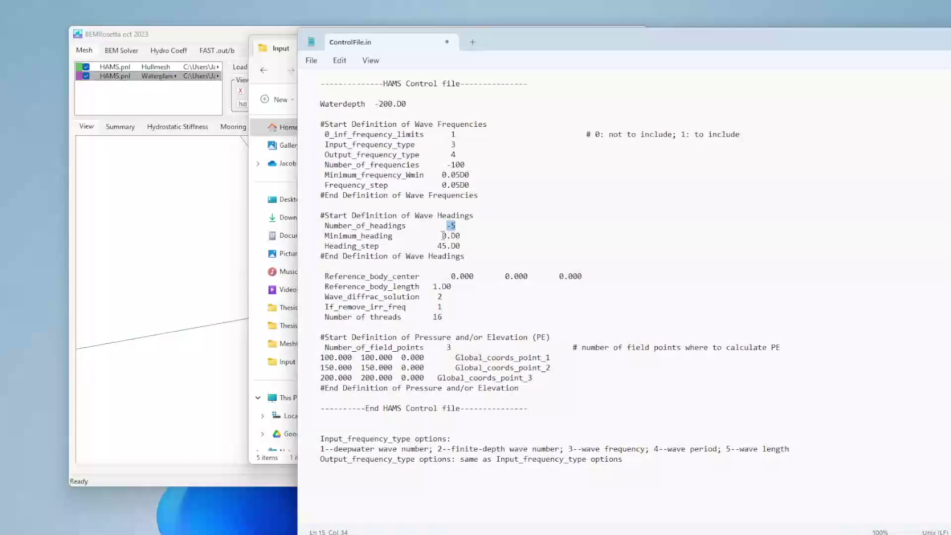
left_click(364, 228)
left_click_drag(439, 236, 490, 238)
left_click_drag(431, 250, 446, 247)
left_click(461, 246)
left_click_drag(450, 225, 491, 225)
type("1")
double_click(448, 236)
left_click(443, 236)
- Set the number of threads to 64, review the reference body and diffraction settings, save ControlFile.in and close Notepad
left_click(455, 273)
left_click_drag(326, 274, 452, 286)
left_click(369, 295)
left_click_drag(443, 317, 431, 317)
type("64")
left_click_drag(442, 296, 325, 299)
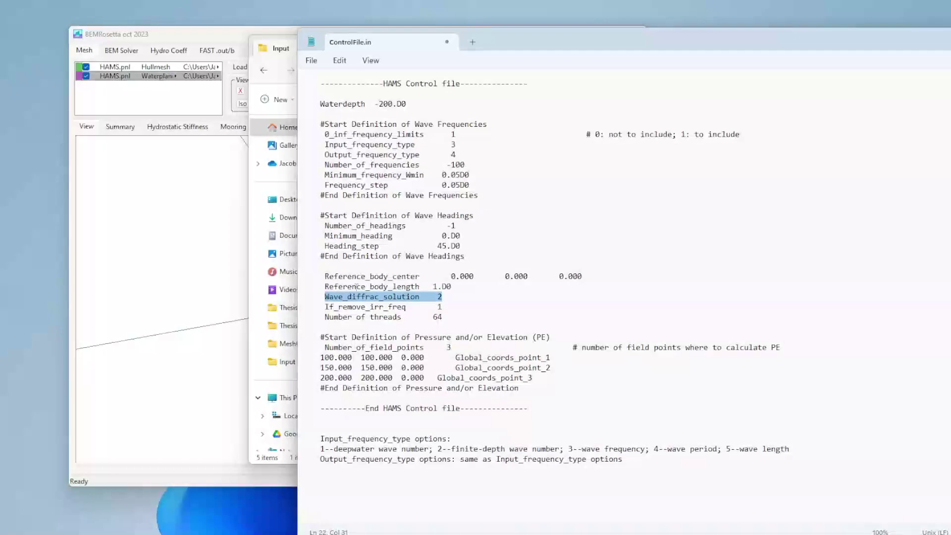
left_click(357, 287)
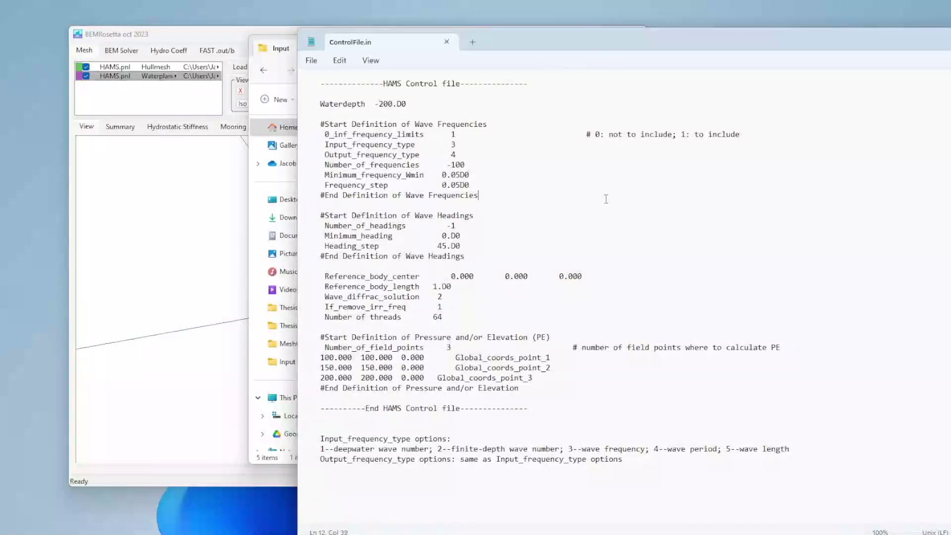
left_click_drag(551, 44, 769, 128)
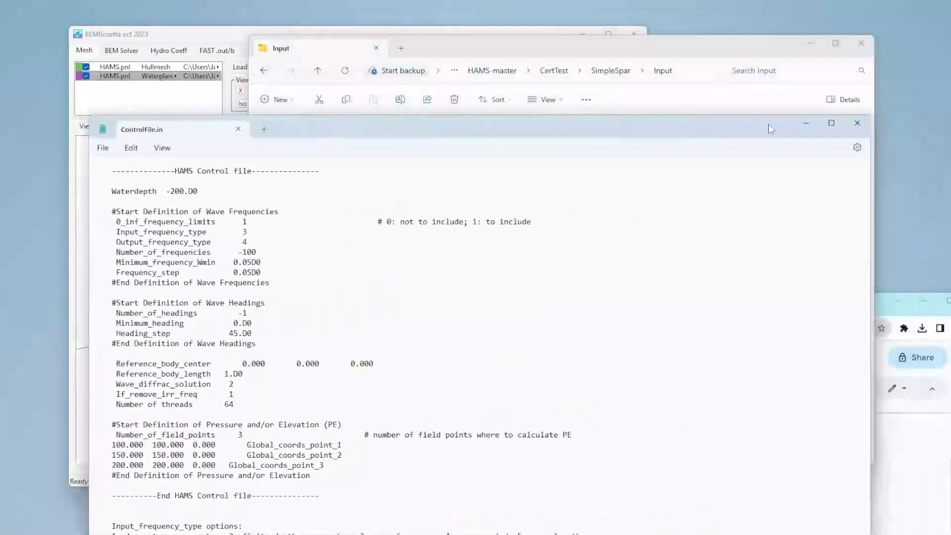
left_click(852, 124)
- Run RunHAMS.bat from the SimpleSpar folder and close its console once the computation completes
left_click(609, 71)
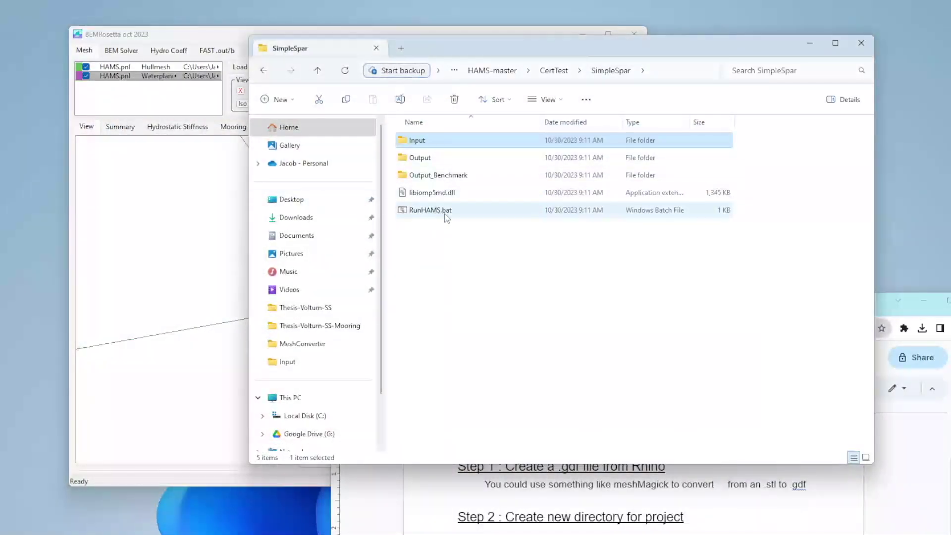
double_click(446, 217)
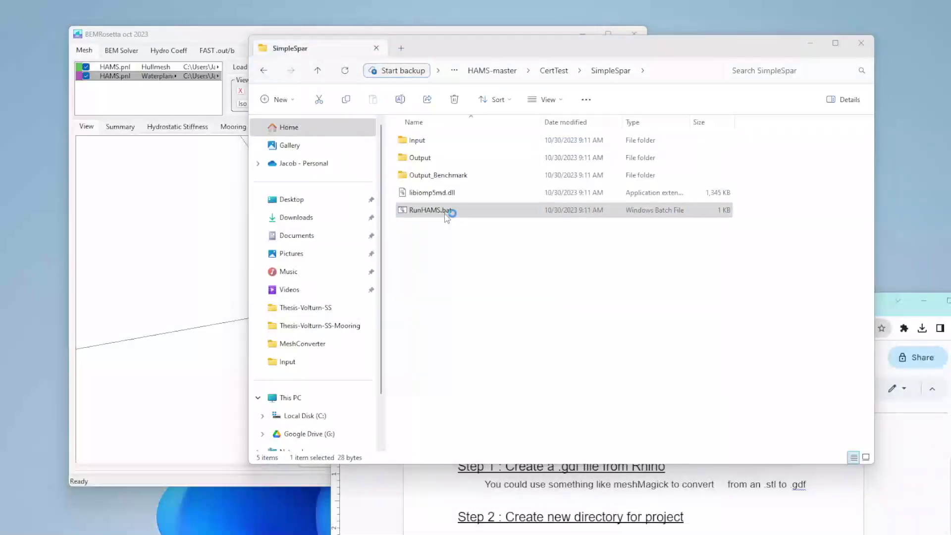
left_click(421, 214)
left_click(591, 398)
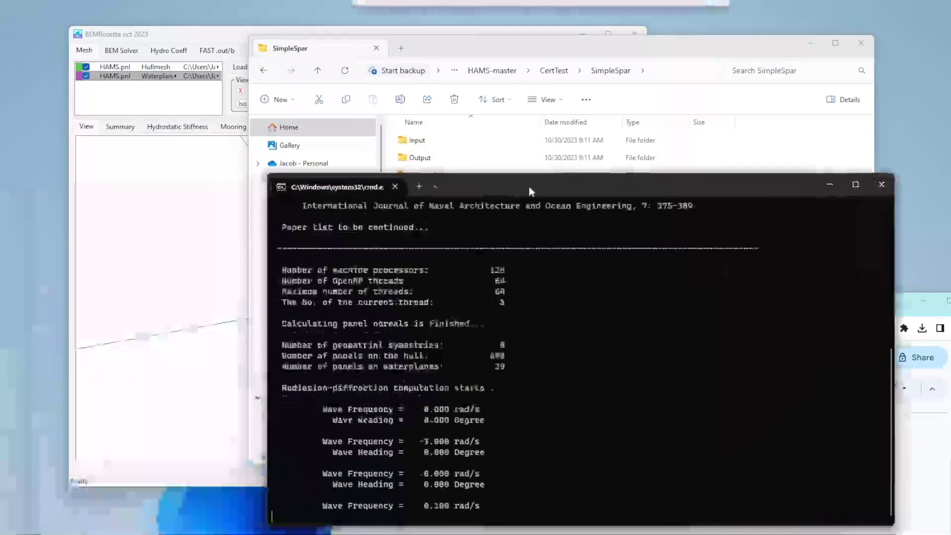
left_click_drag(529, 182, 667, 75)
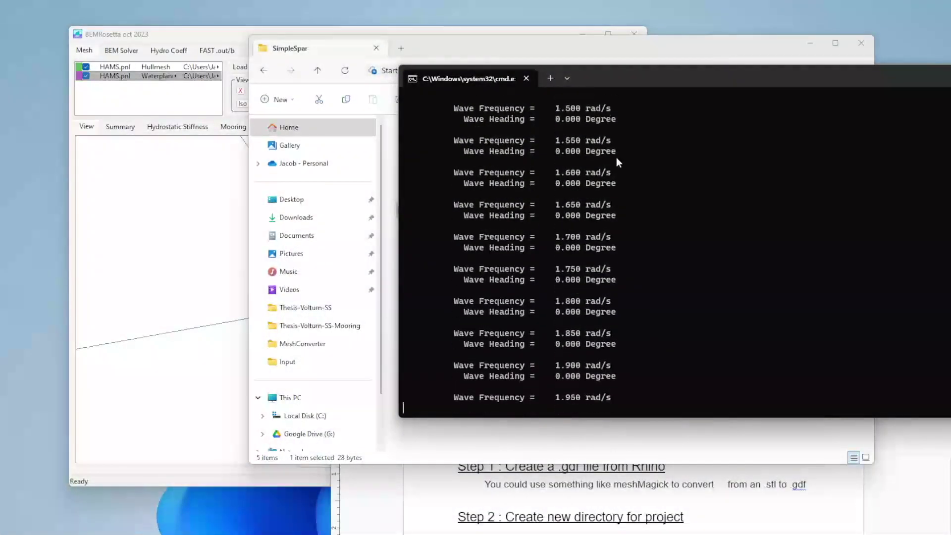
left_click_drag(619, 76, 702, 58)
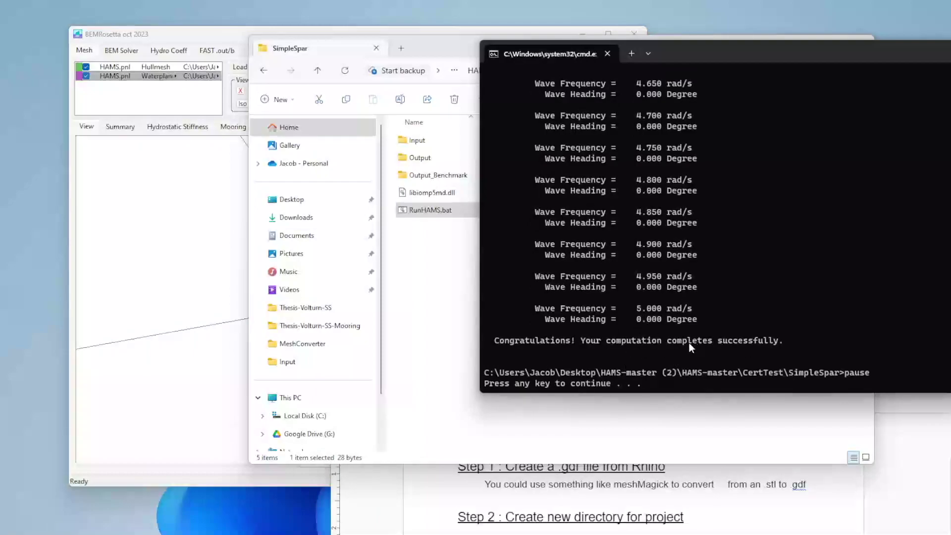
key("Return")
- Place File Explorer and BEMRosetta side by side and open SimpleSpar's Output\Wamit_format folder
left_click_drag(432, 49, 674, 32)
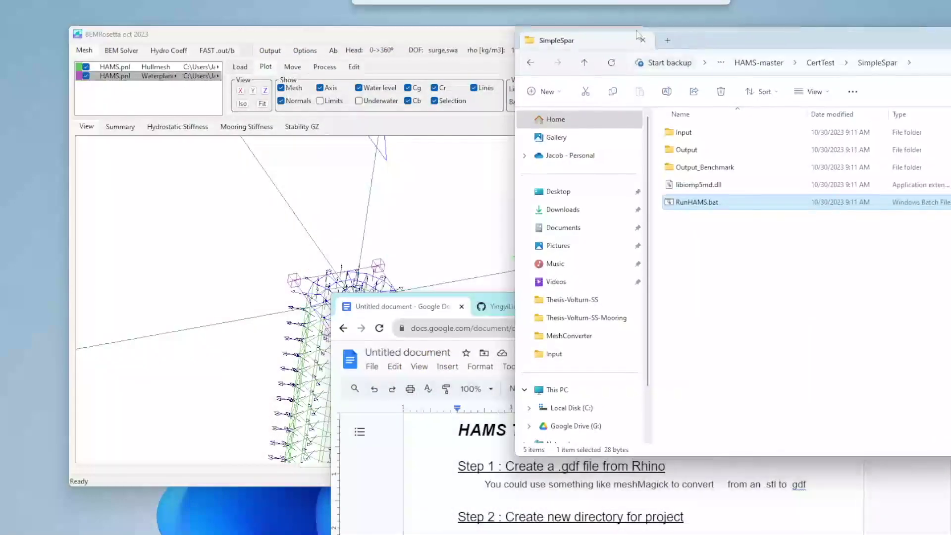
left_click_drag(326, 40, 274, 30)
left_click(798, 361)
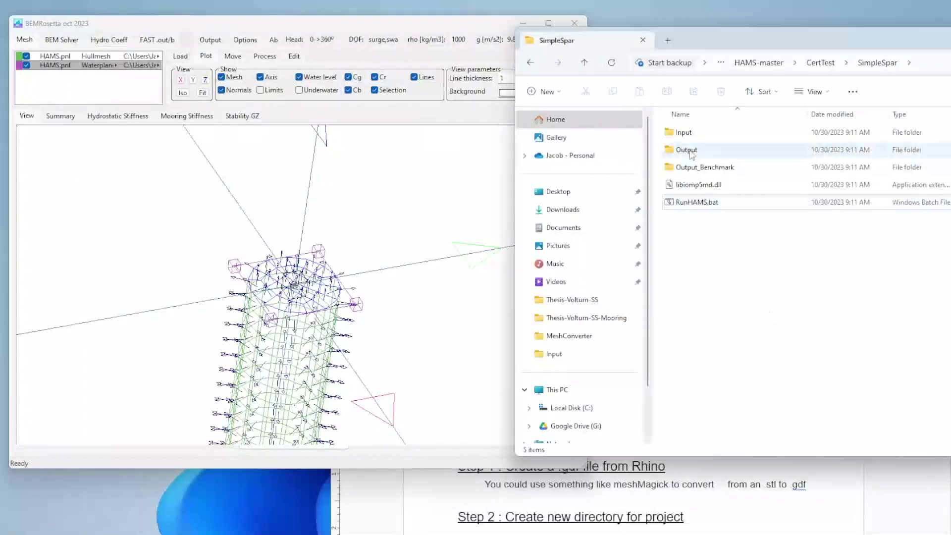
double_click(724, 151)
double_click(708, 168)
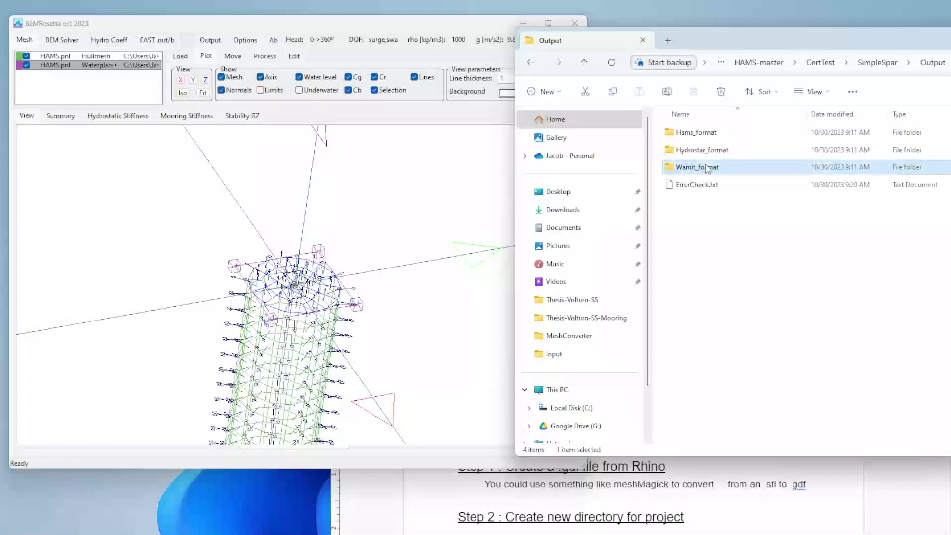
left_click_drag(758, 322, 706, 138)
left_click_drag(762, 271, 727, 264)
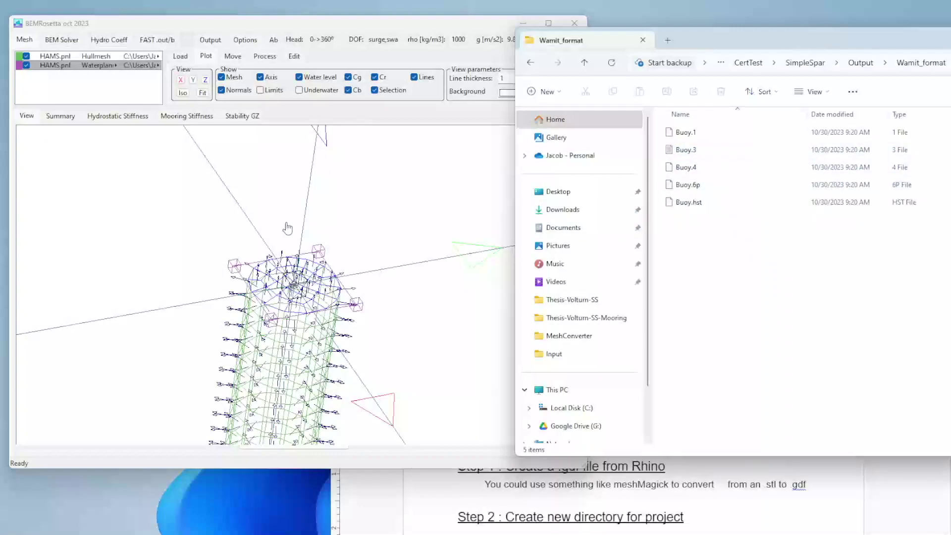
- Load Buoy.1 from Wamit_format into BEMRosetta's hydrodynamic coefficients section and maximize BEMRosetta
left_click(118, 41)
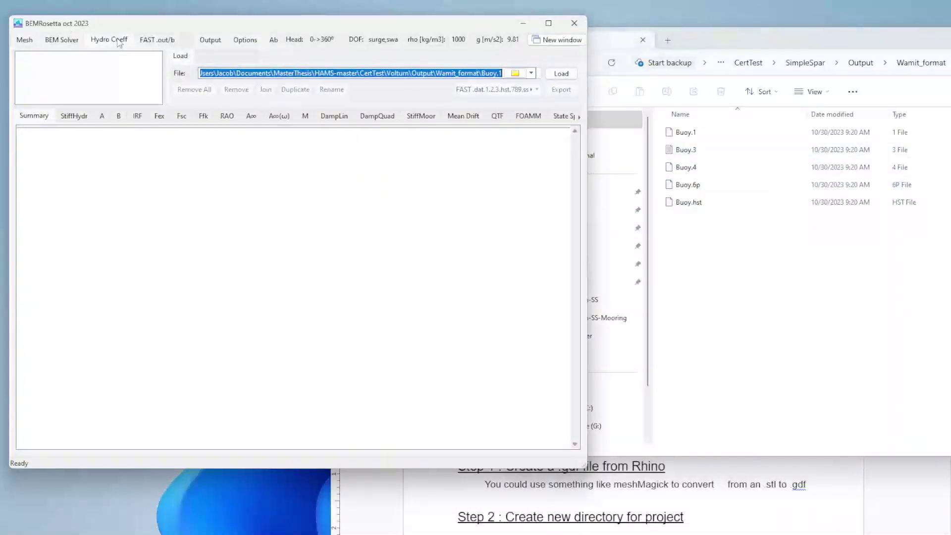
left_click_drag(691, 135, 94, 85)
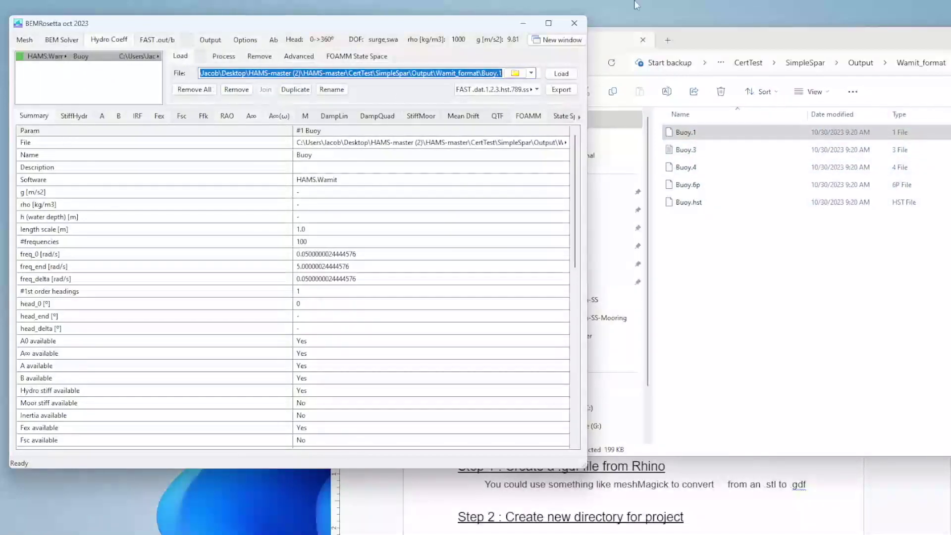
left_click(549, 23)
- Examine the surge added mass, radiation damping and excitation force plots and the hydrostatic stiffness matrix of Buoy
left_click(94, 98)
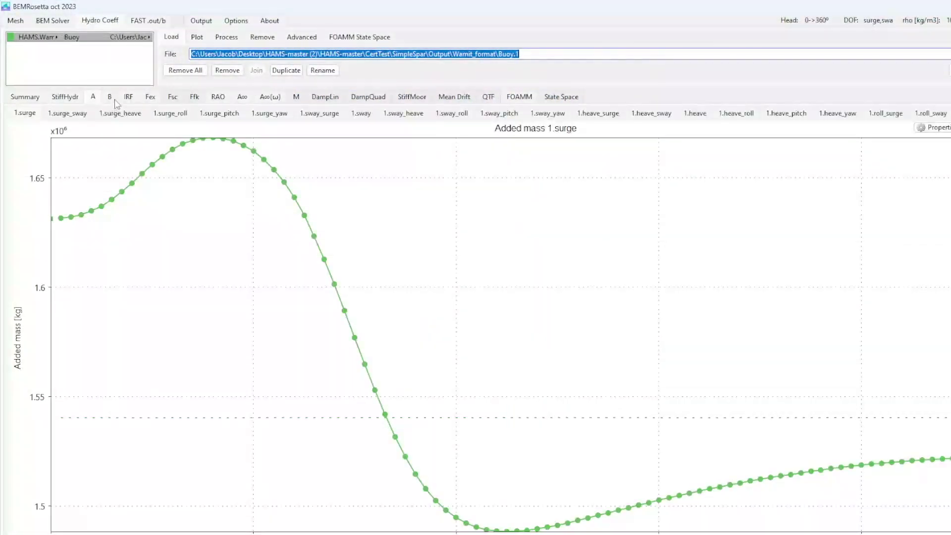
left_click(110, 99)
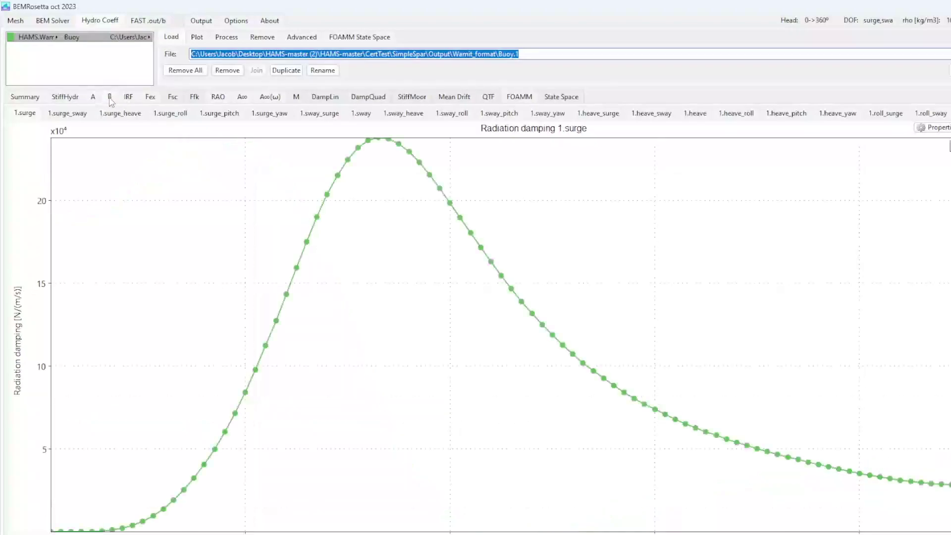
left_click(150, 98)
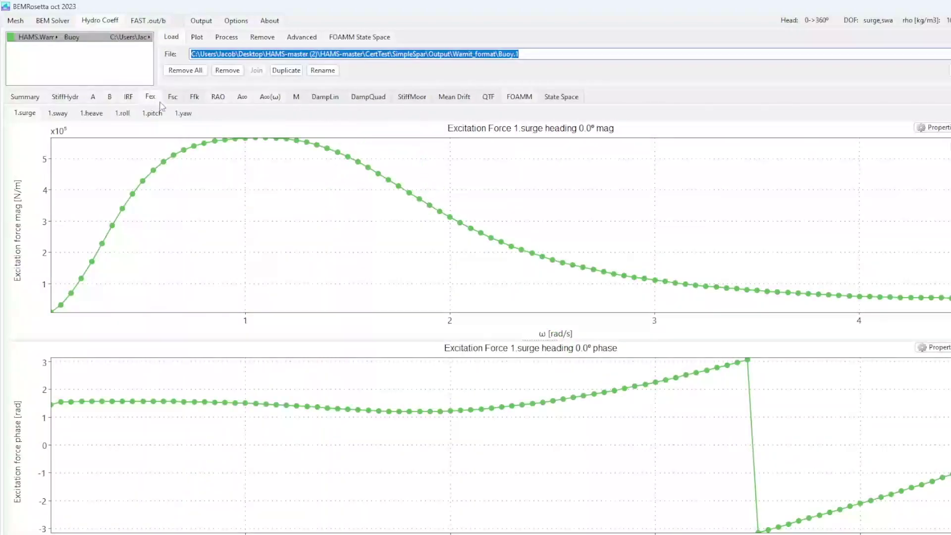
left_click(61, 98)
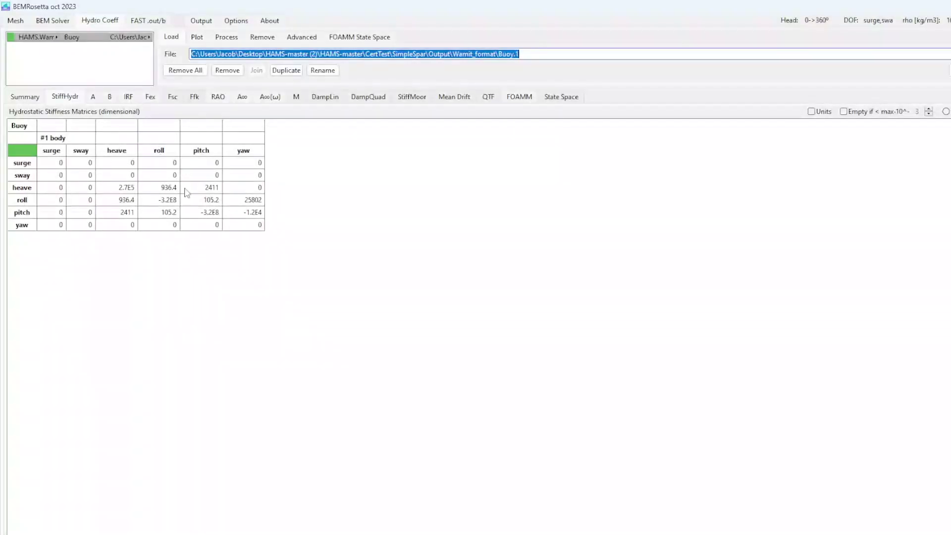
- Compare Buoy's added mass plots for heave, surge and surge-heave
left_click(93, 97)
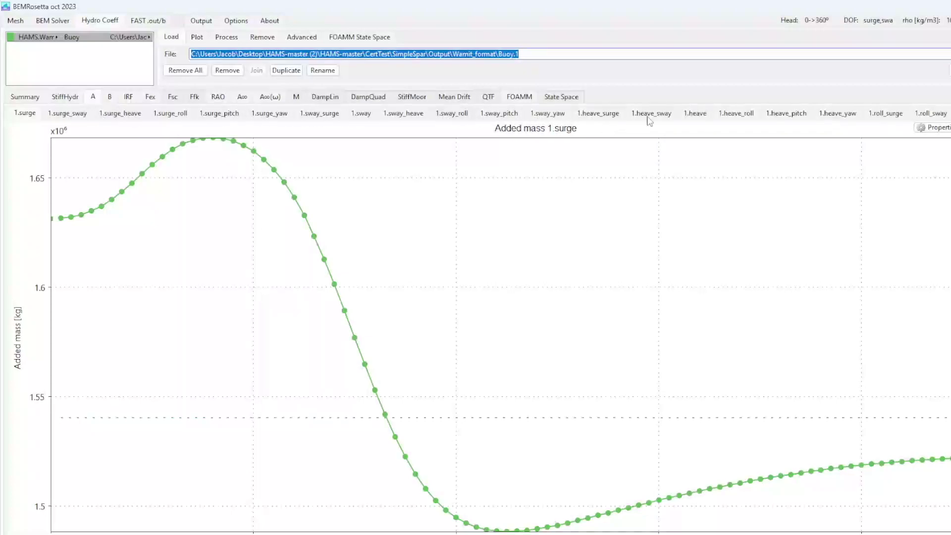
left_click(702, 117)
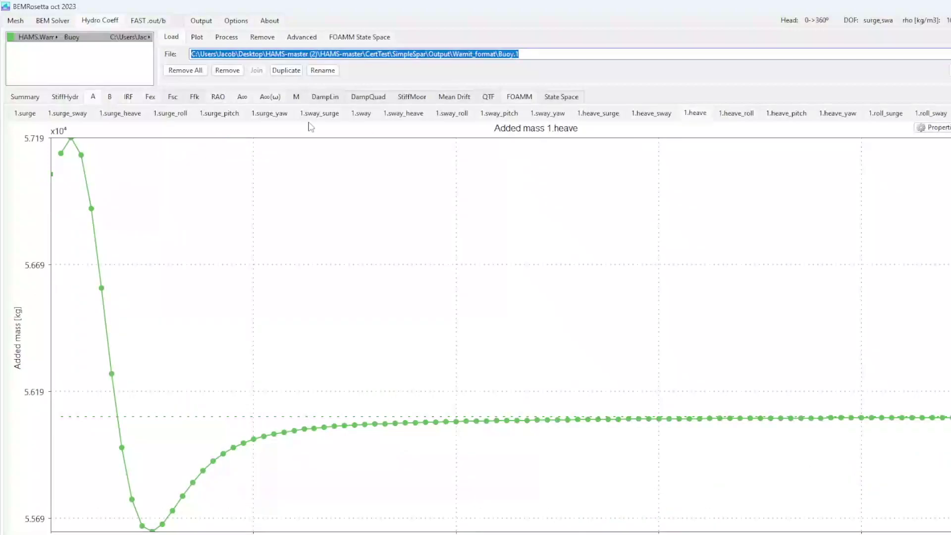
left_click(33, 115)
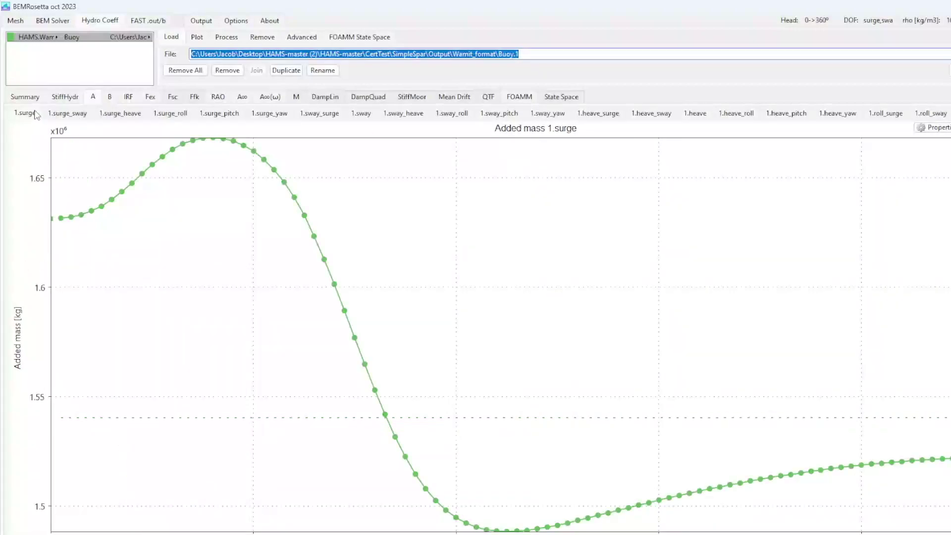
left_click(137, 120)
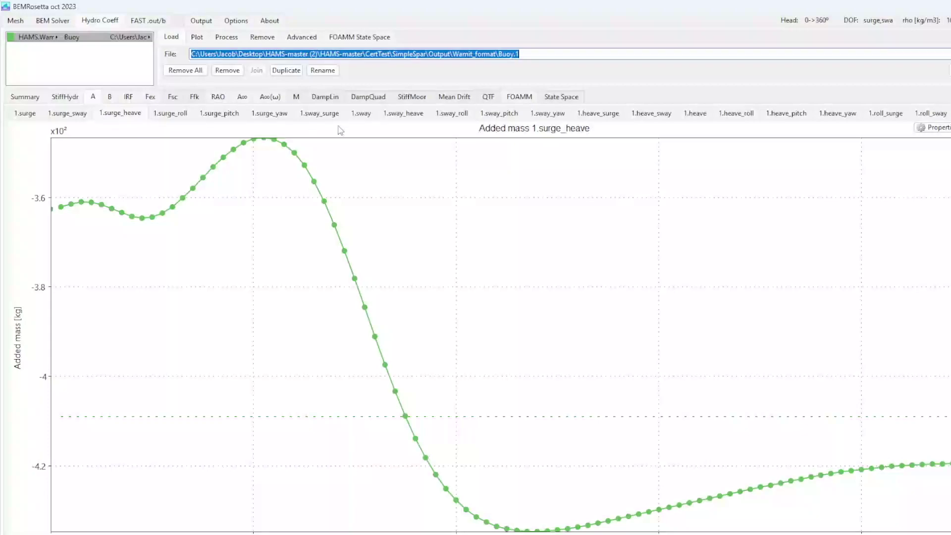
- Examine Buoy's heave-surge added mass, surge radiation damping, and surge and heave excitation force plots
left_click(601, 114)
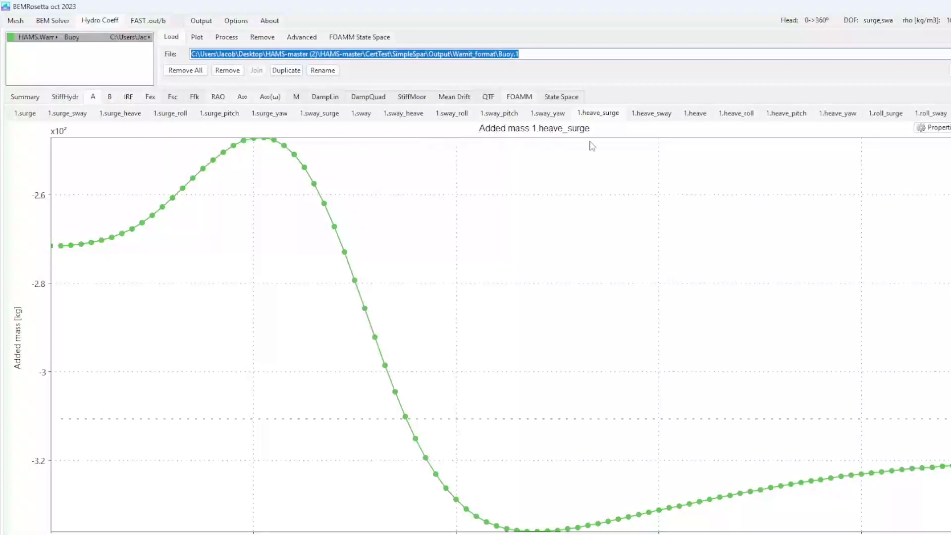
left_click(111, 99)
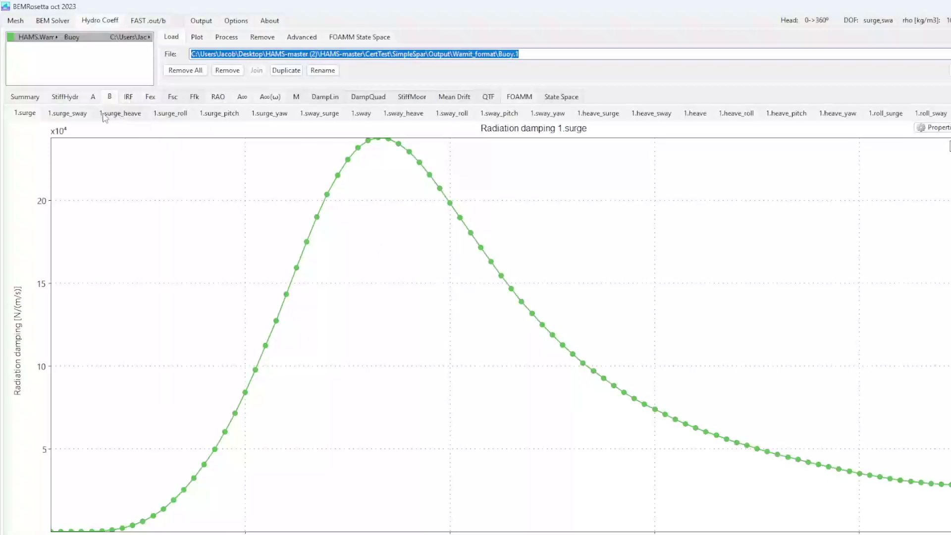
left_click(127, 98)
left_click(151, 97)
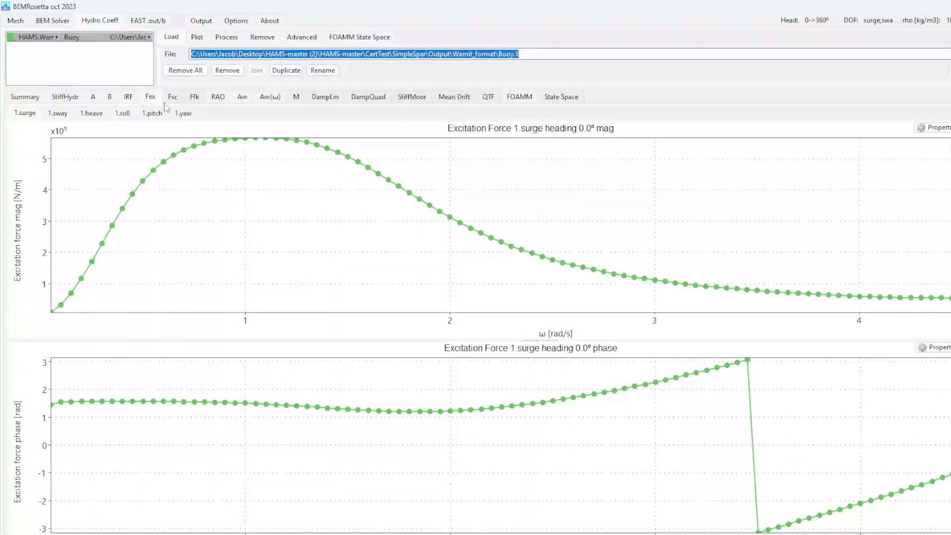
left_click(127, 115)
left_click(105, 115)
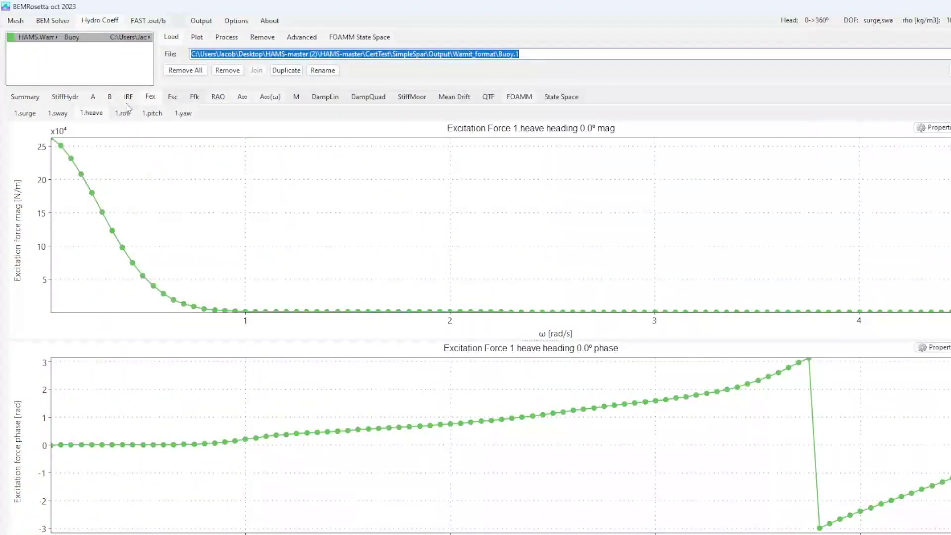
- Compare Buoy's impulse response function plots for surge, surge-sway, surge-heave and surge-pitch
left_click(128, 98)
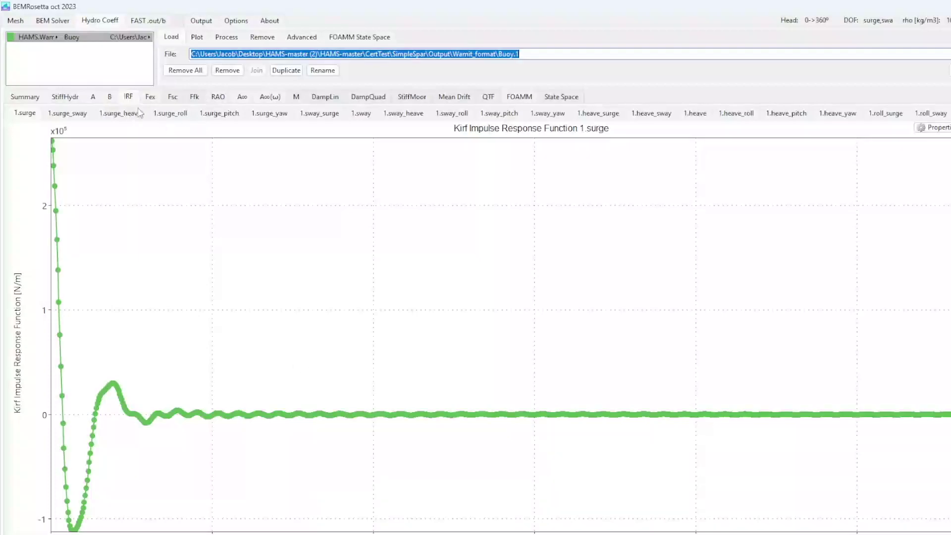
left_click(71, 114)
left_click(121, 116)
left_click(212, 117)
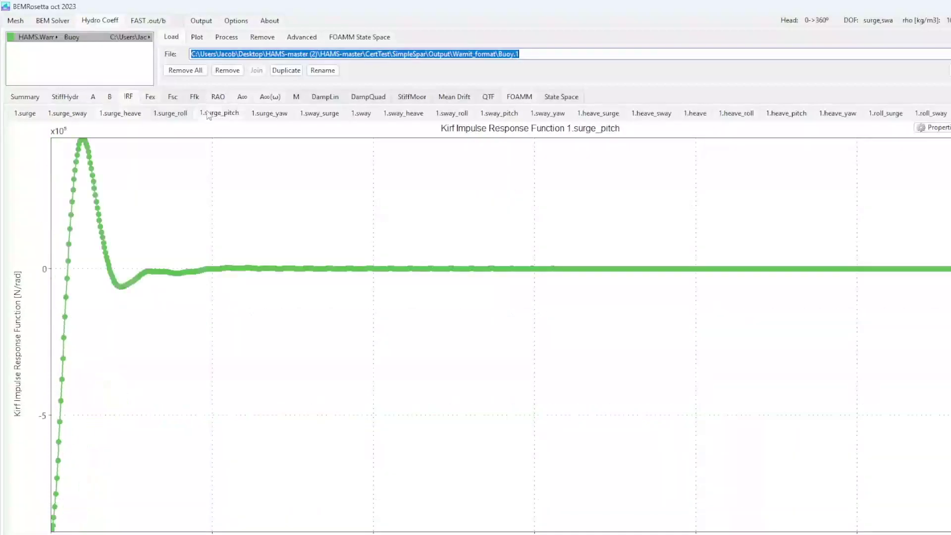
- Look through the available radiation damping plots of Buoy, including the cross-coupled degrees of freedom
left_click(110, 101)
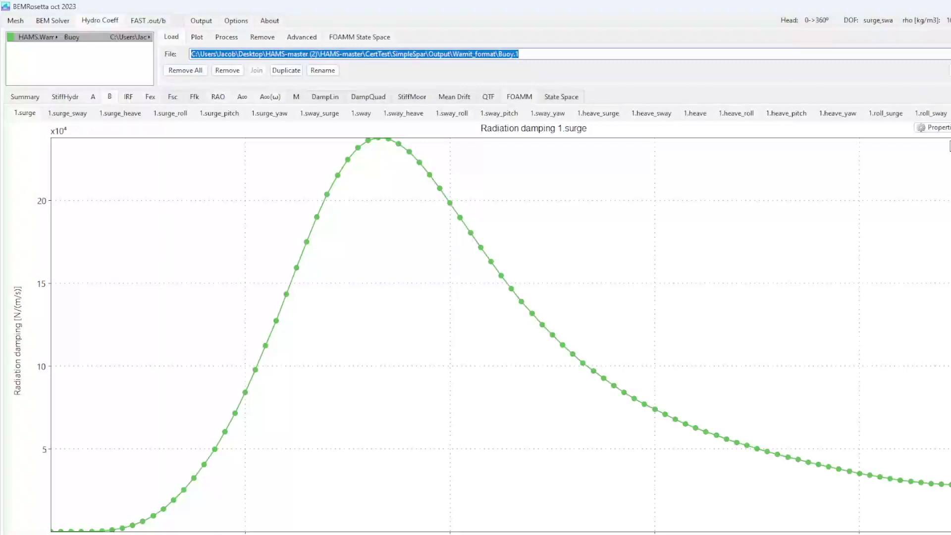
scroll(475, 114, "down", 8)
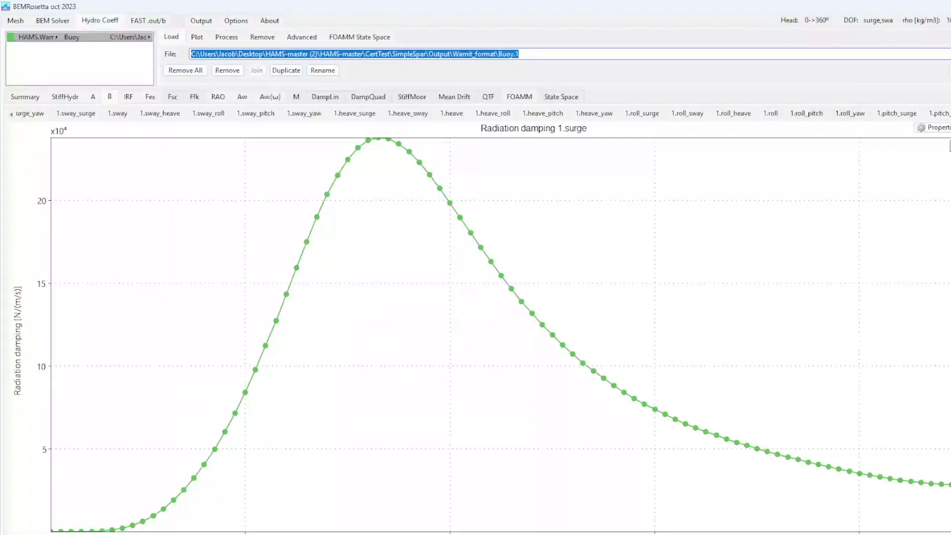
scroll(475, 114, "down", 5)
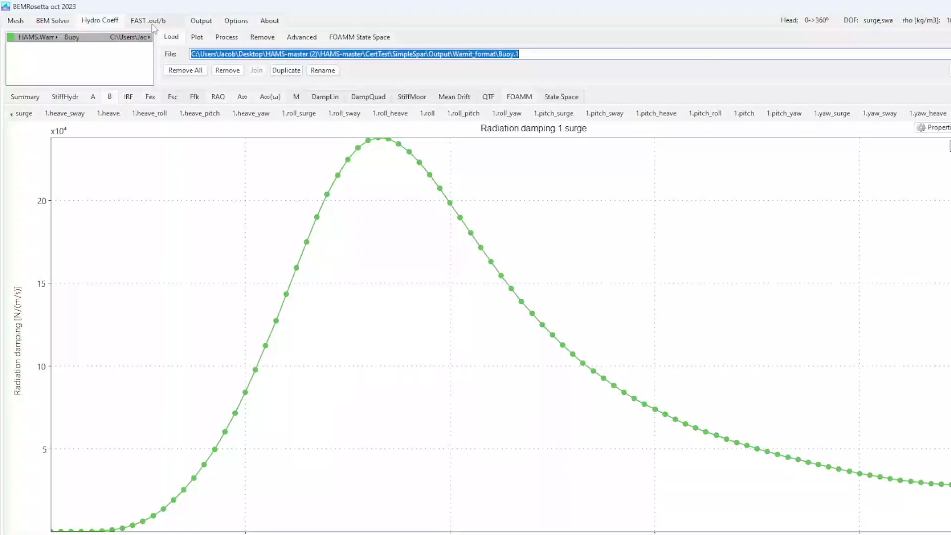
- Hide DOF cross-coupling in the BEM parameters and save the changed options
left_click(236, 22)
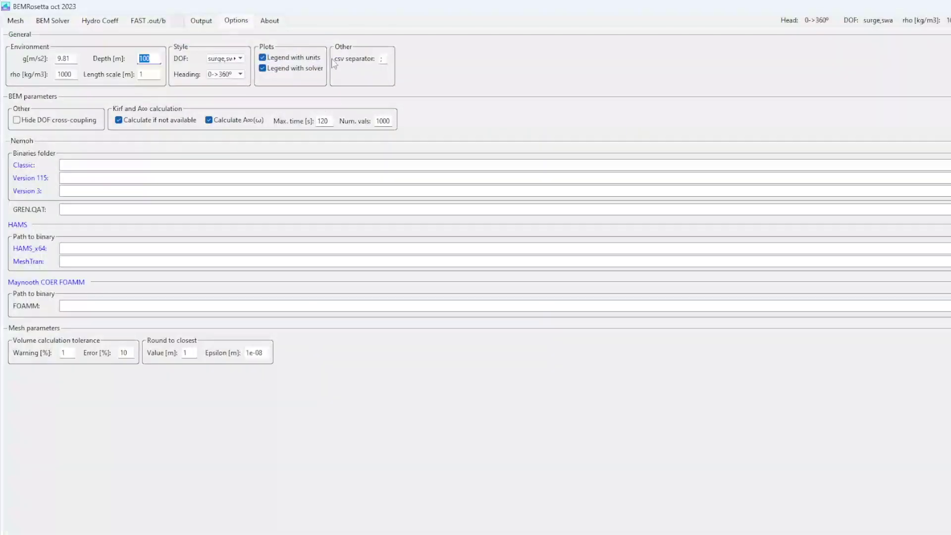
left_click(61, 121)
left_click(95, 21)
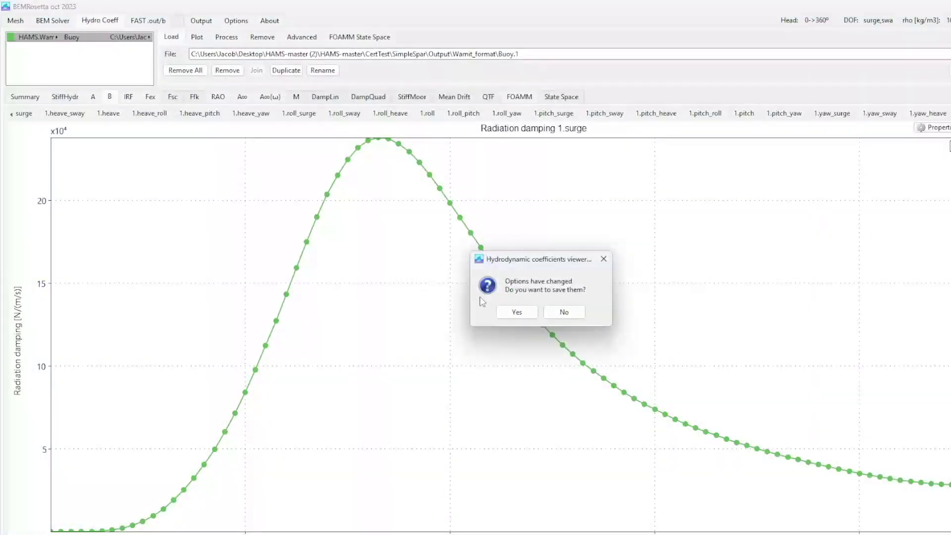
left_click(529, 316)
- Compare Buoy's radiation damping plots for sway, heave, roll, pitch and yaw
left_click(48, 113)
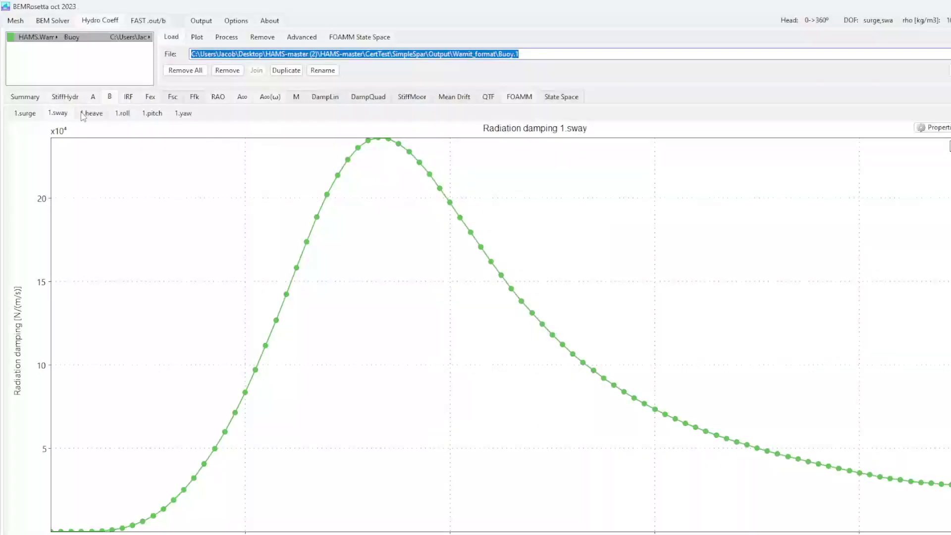
left_click(89, 114)
left_click(121, 115)
left_click(150, 116)
left_click(182, 115)
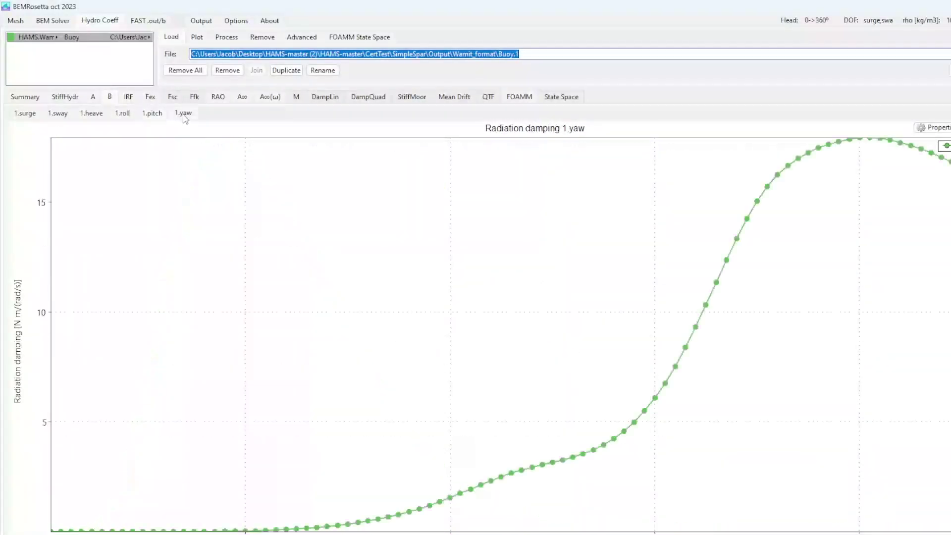